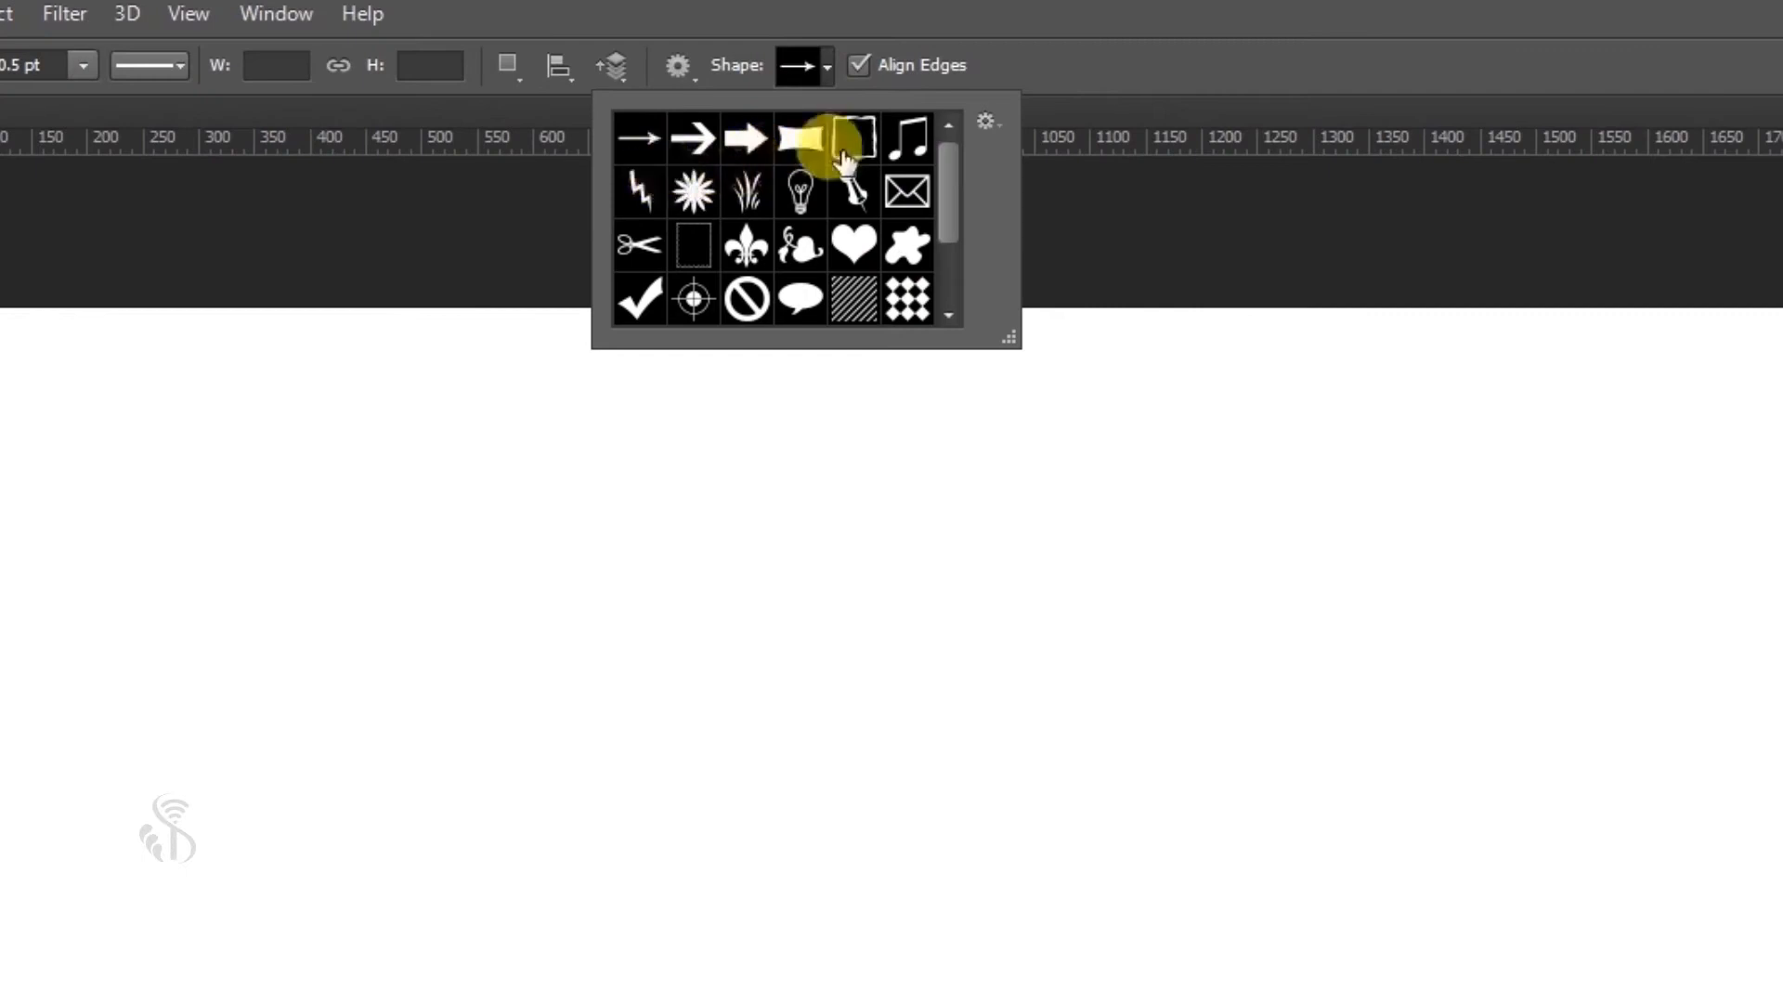
Draw an orange rectangle about 972 × 464 px in the middle of the canvas with the Rectangle tool.
mouse_move(952, 193)
left_mouse_down()
mouse_move(951, 275)
mouse_move(948, 158)
left_mouse_up()
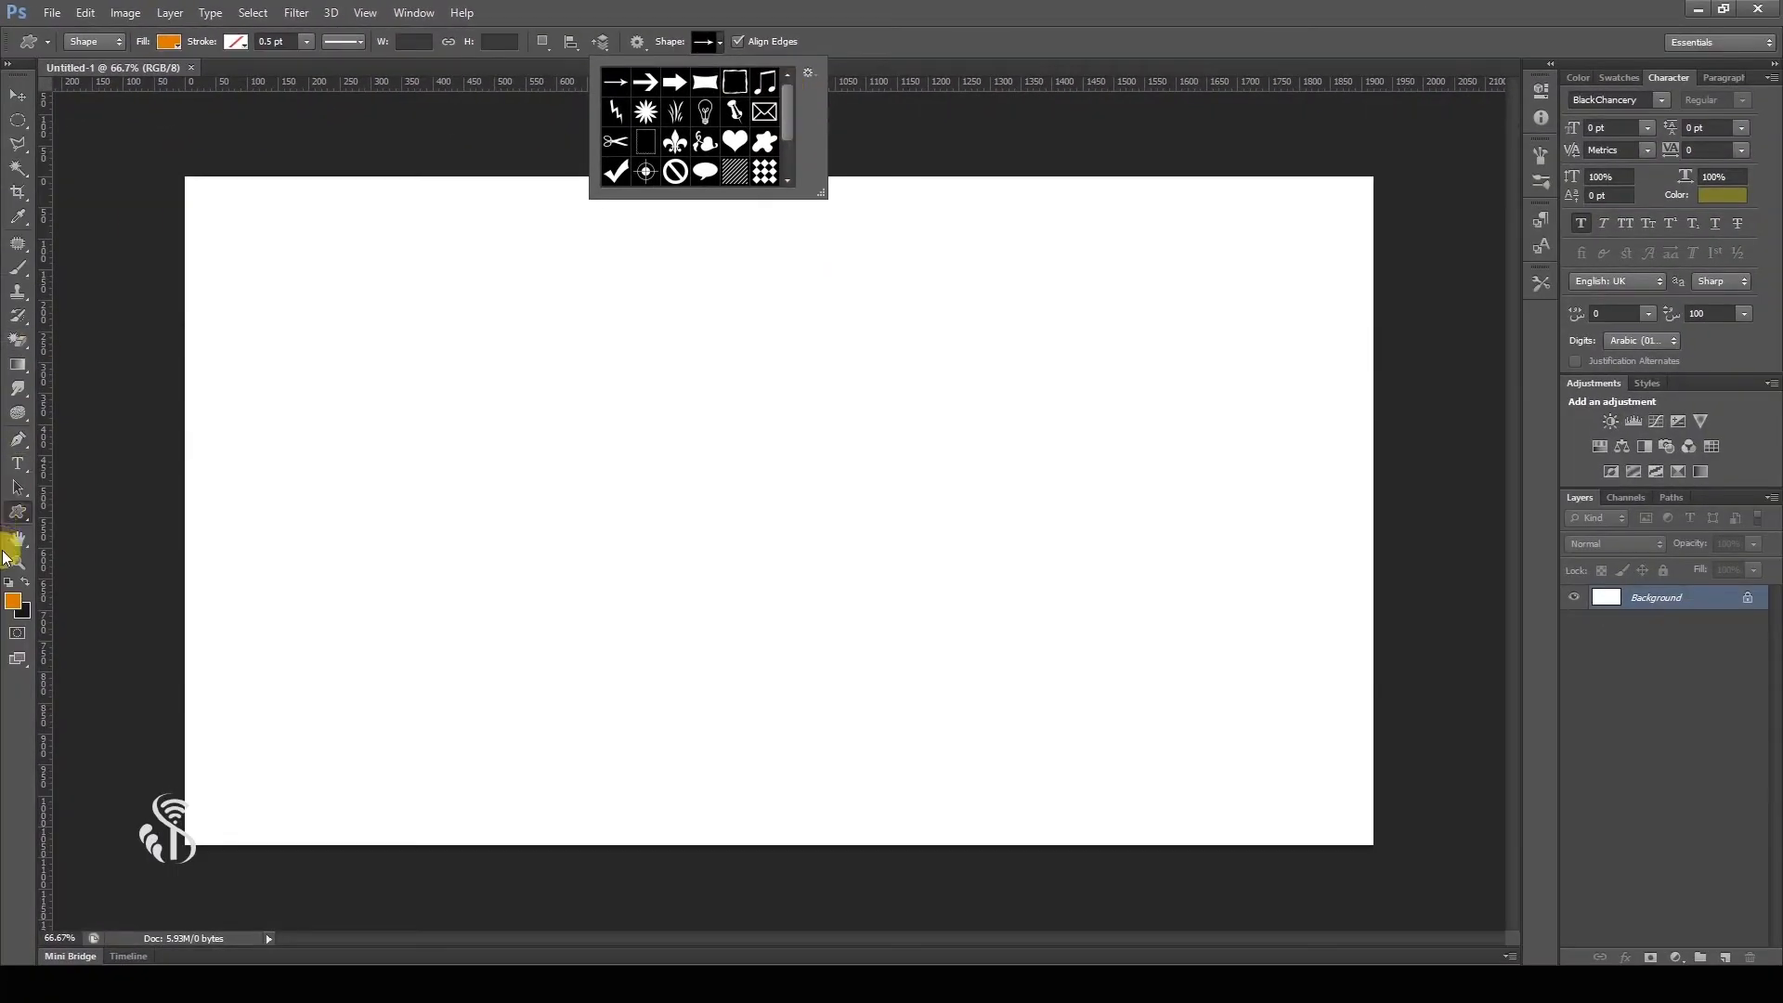
left_click(17, 513)
left_click(71, 509)
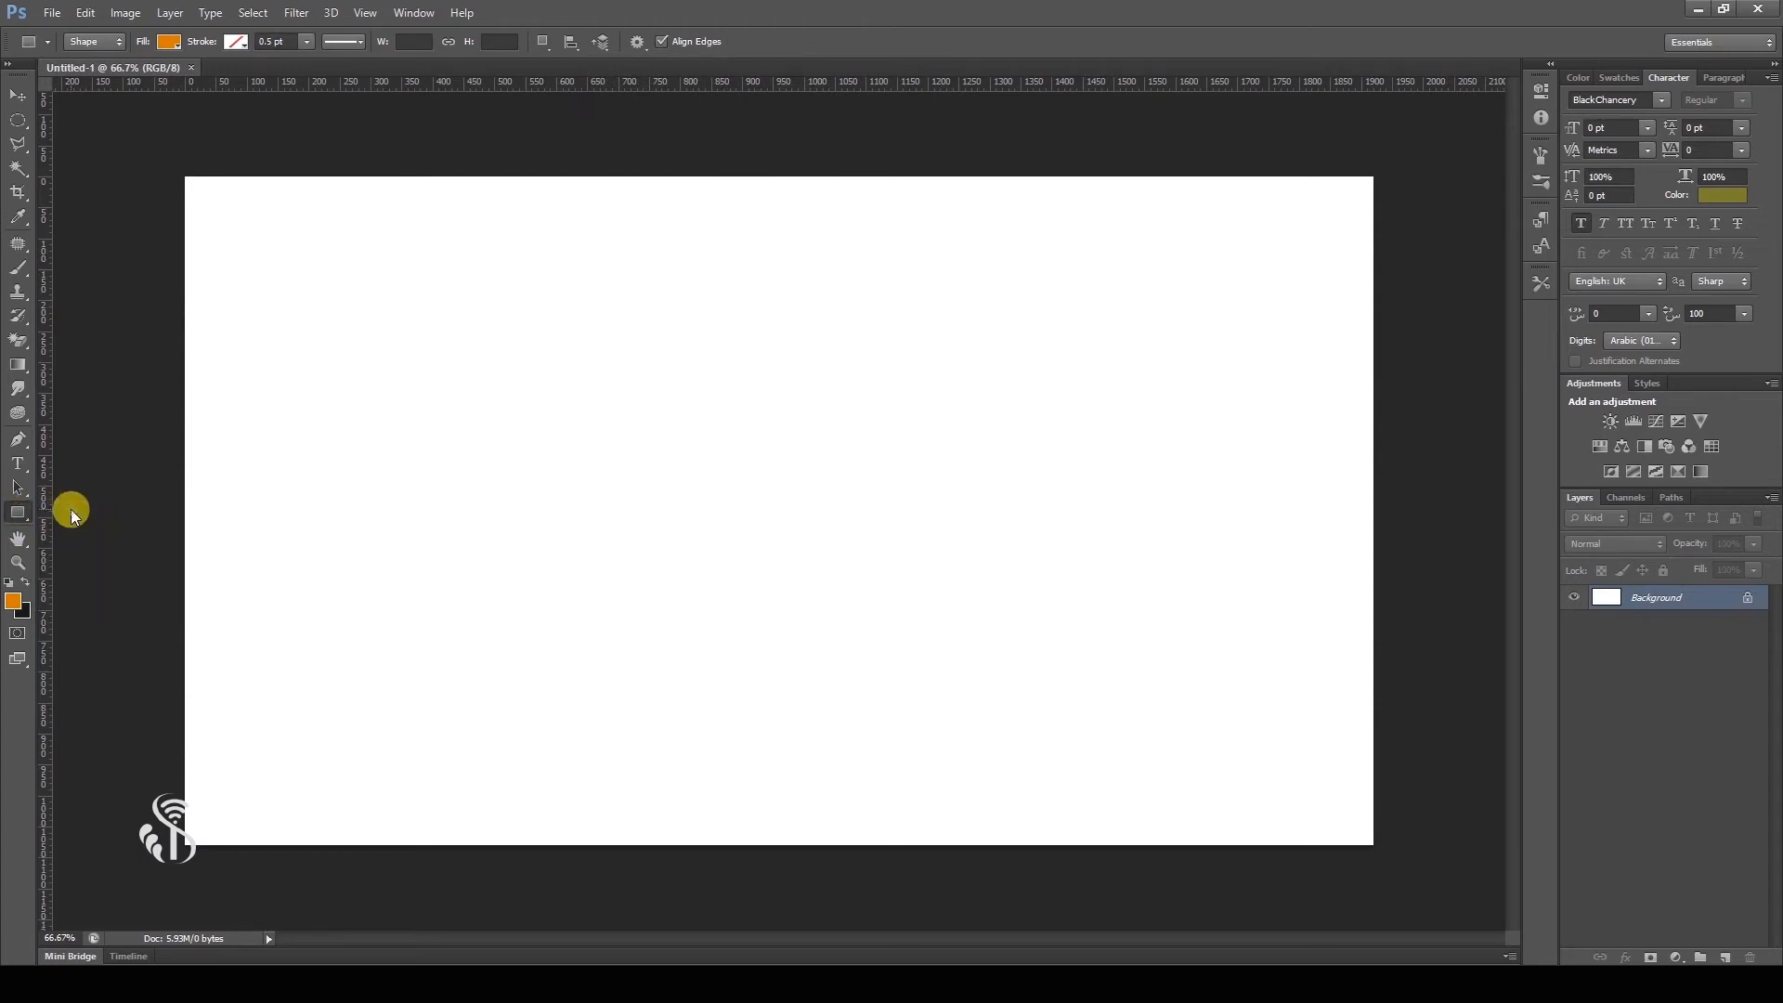
left_click_drag(467, 361, 1069, 648)
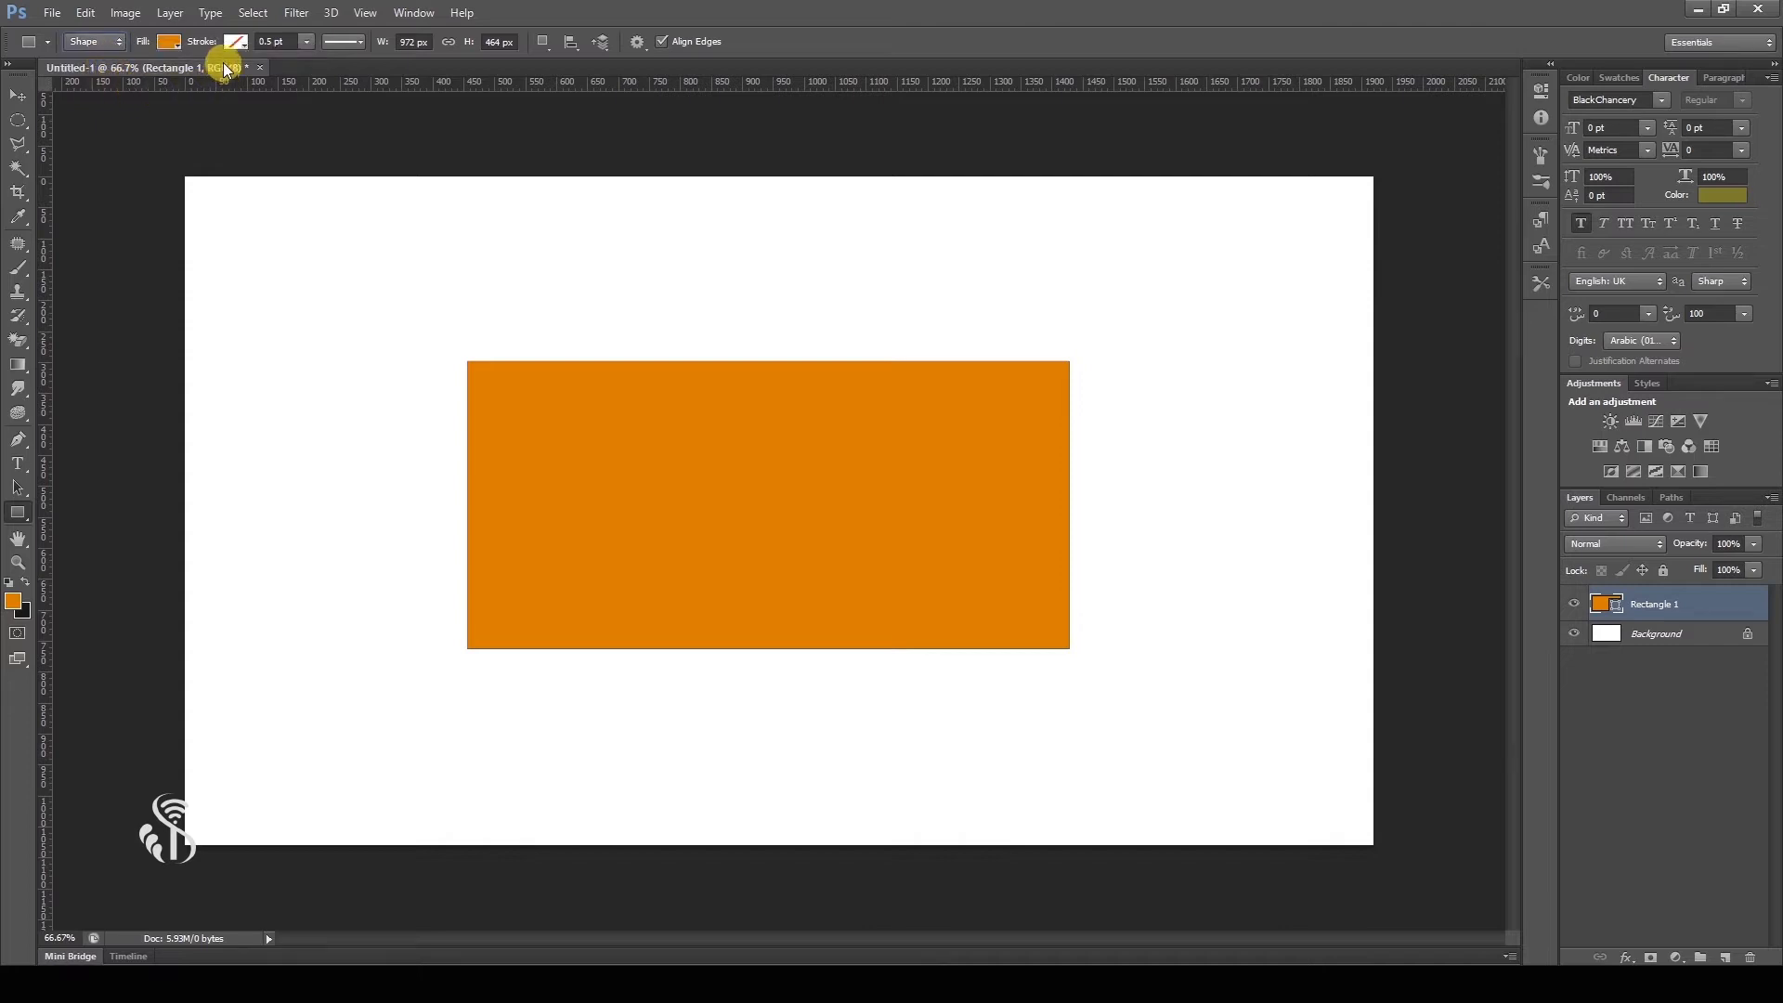
Try no fill, a black-to-white gradient and a grey pattern as the rectangle's fill.
left_click(169, 43)
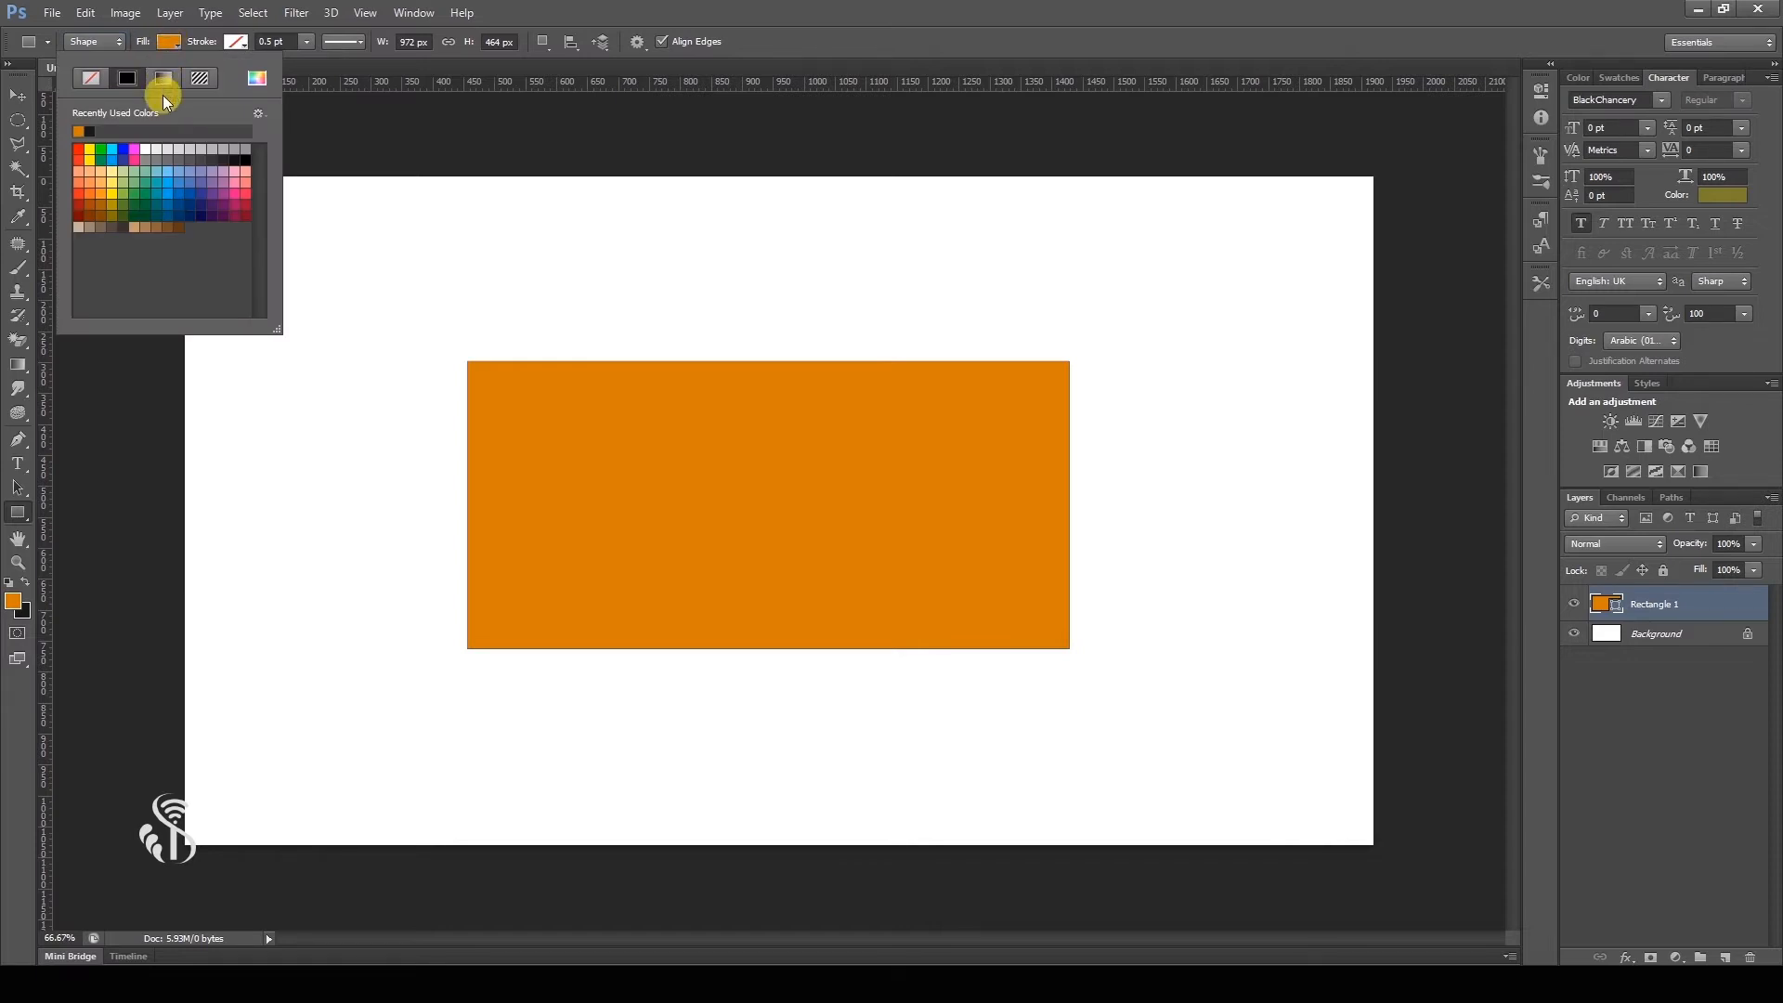
left_click(90, 80)
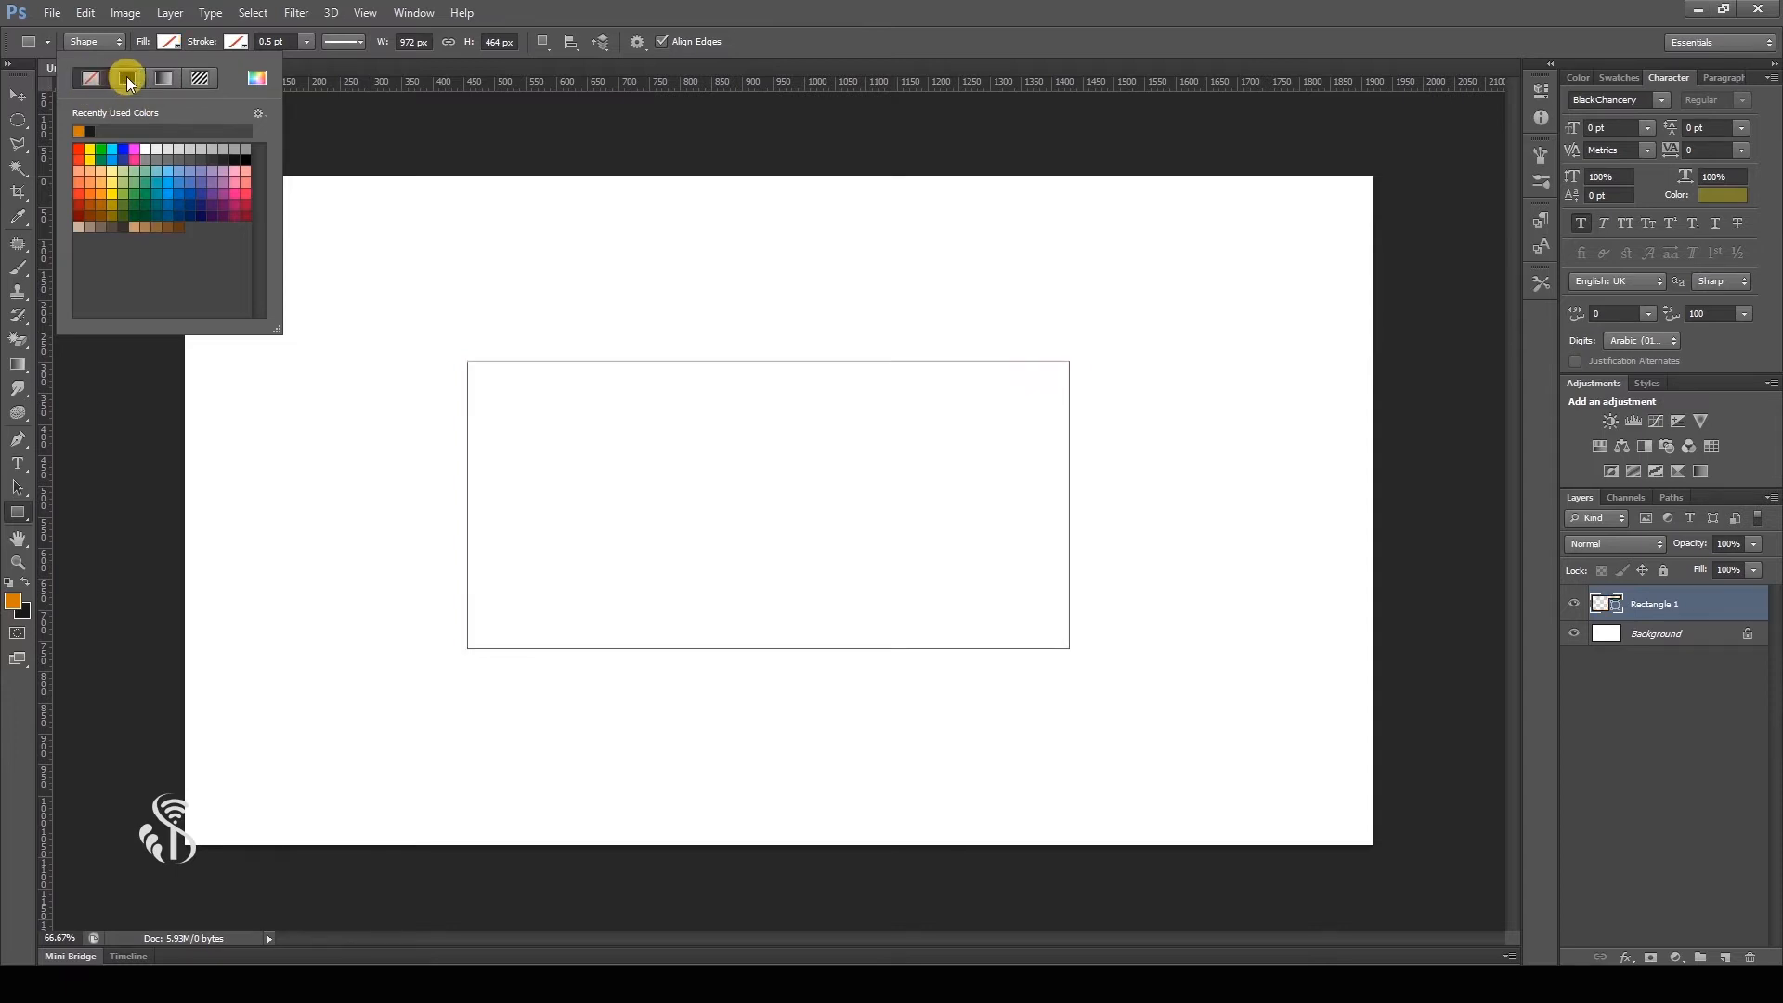
left_click(127, 76)
left_click(166, 77)
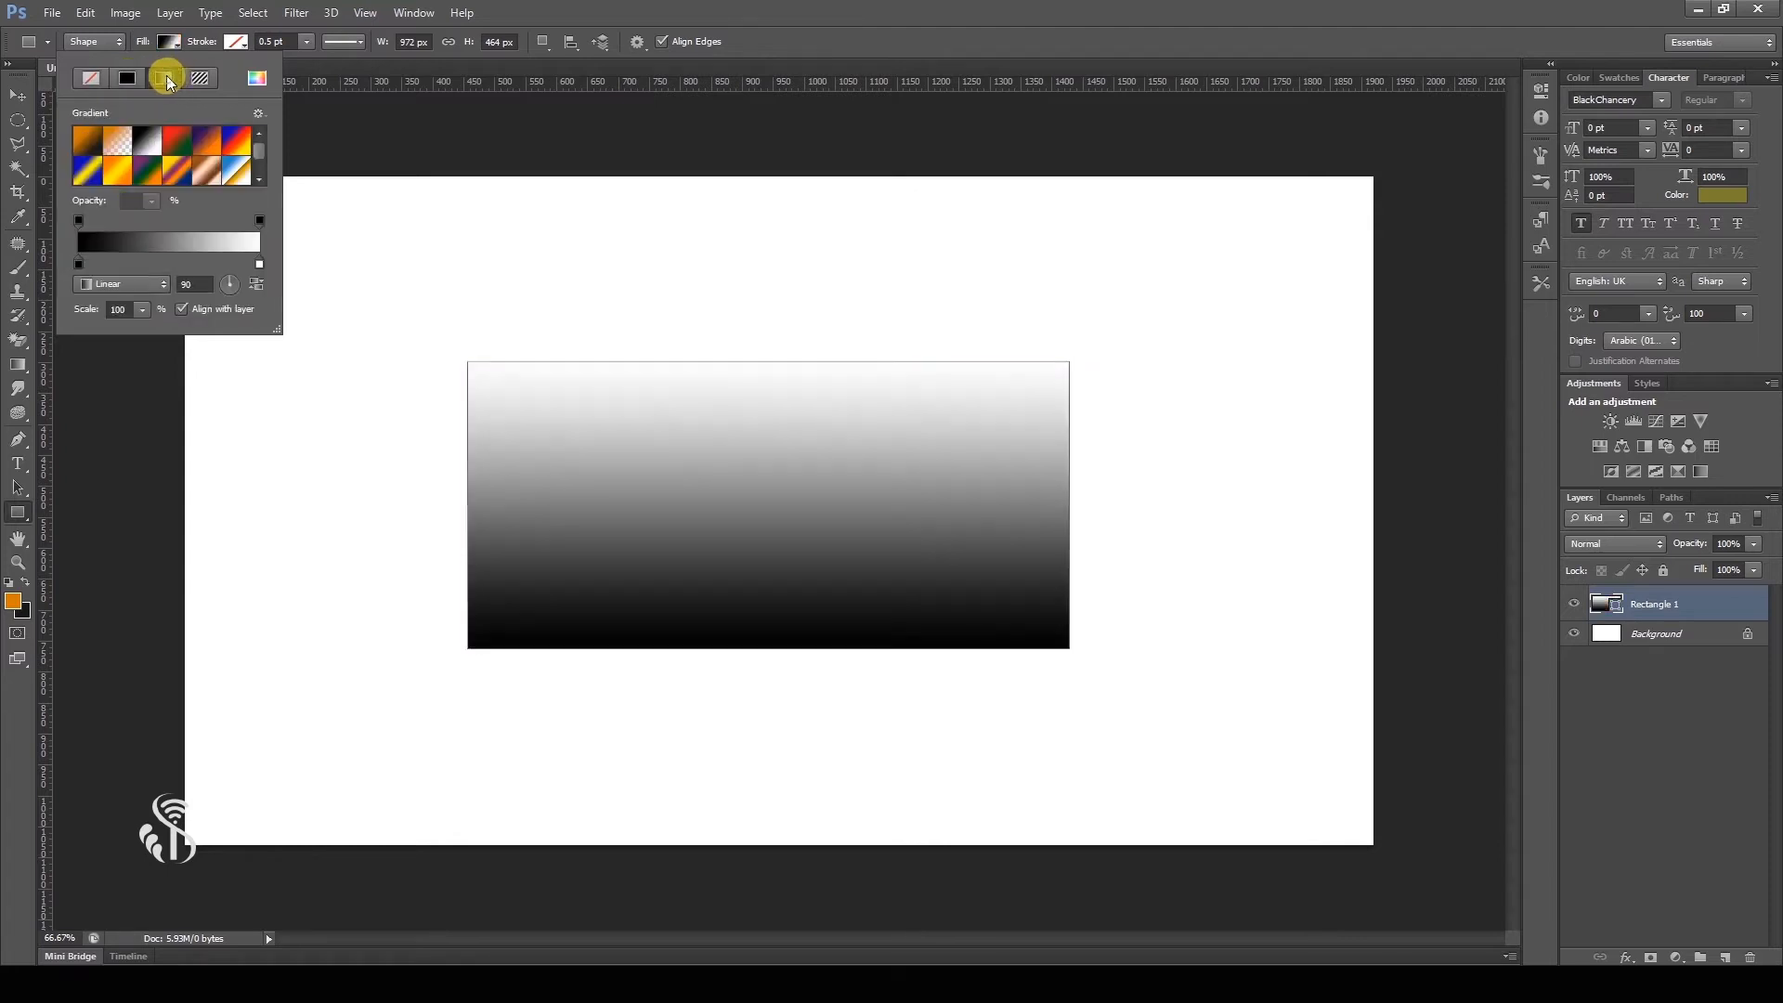
left_click(199, 79)
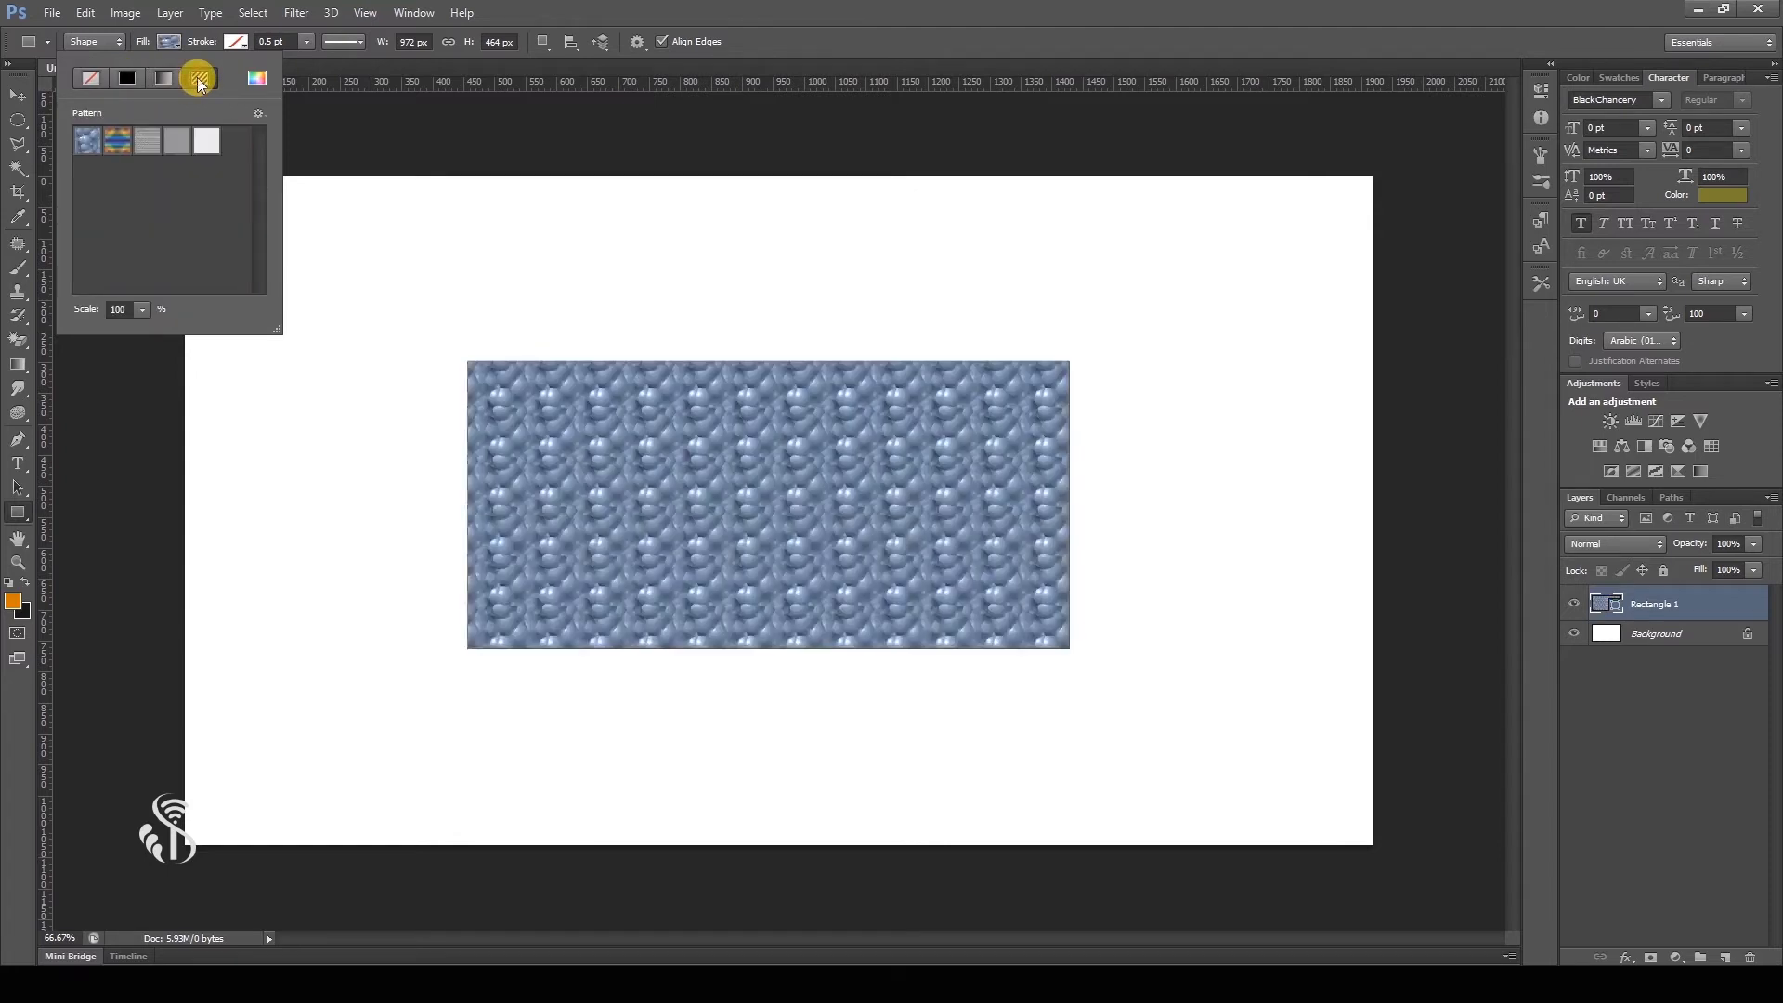
left_click(149, 144)
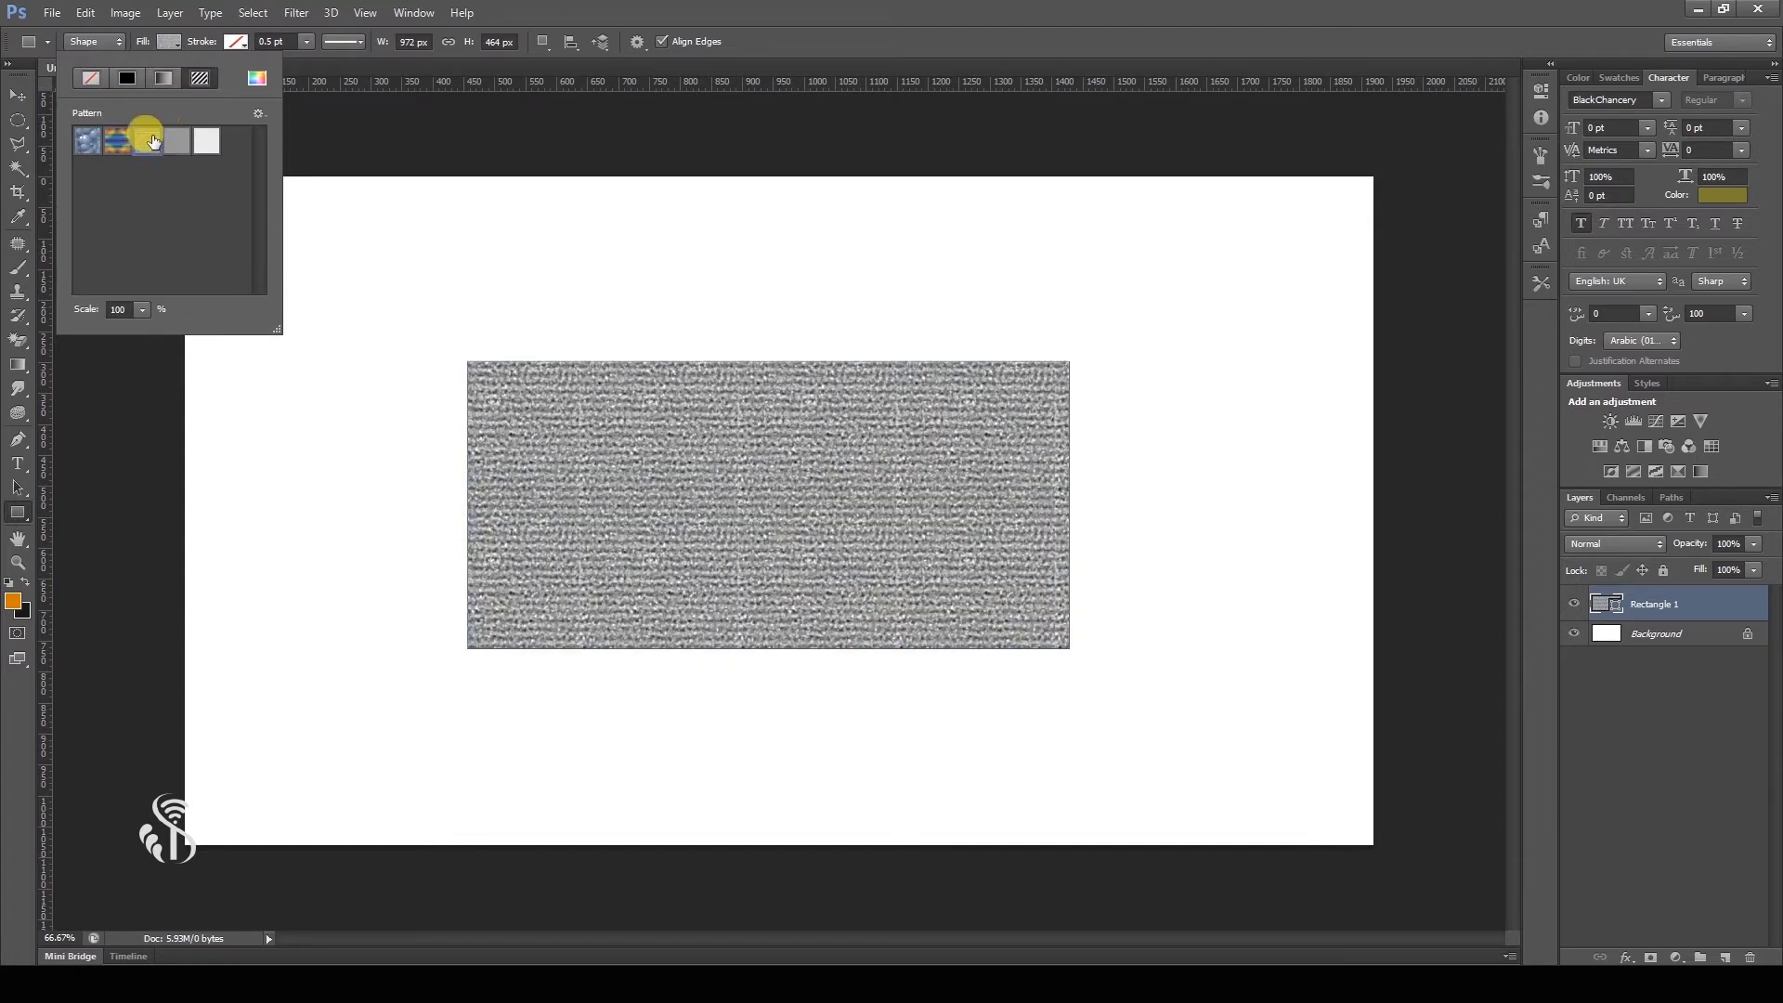
Fill the rectangle with a solid dark red swatch.
left_click(126, 77)
left_click(76, 206)
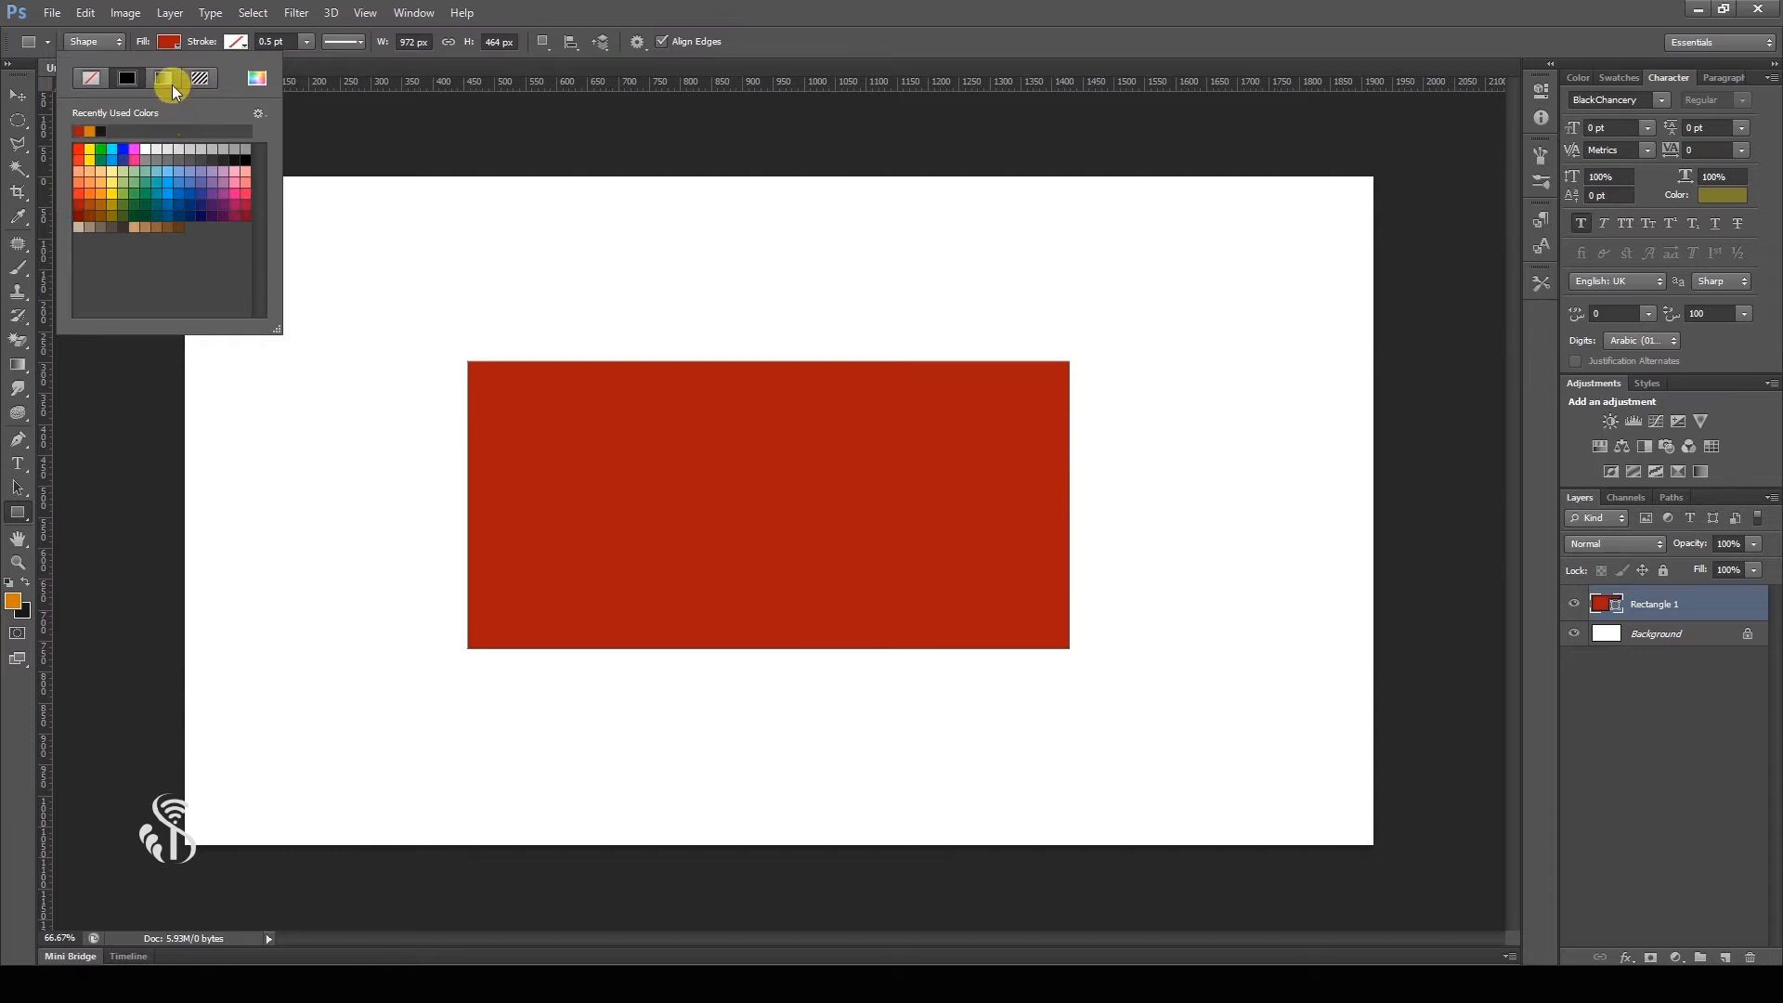
Try an orange-yellow-orange gradient fill with its end colour stop set to fc00ff, and return to the solid red fill.
left_click(169, 78)
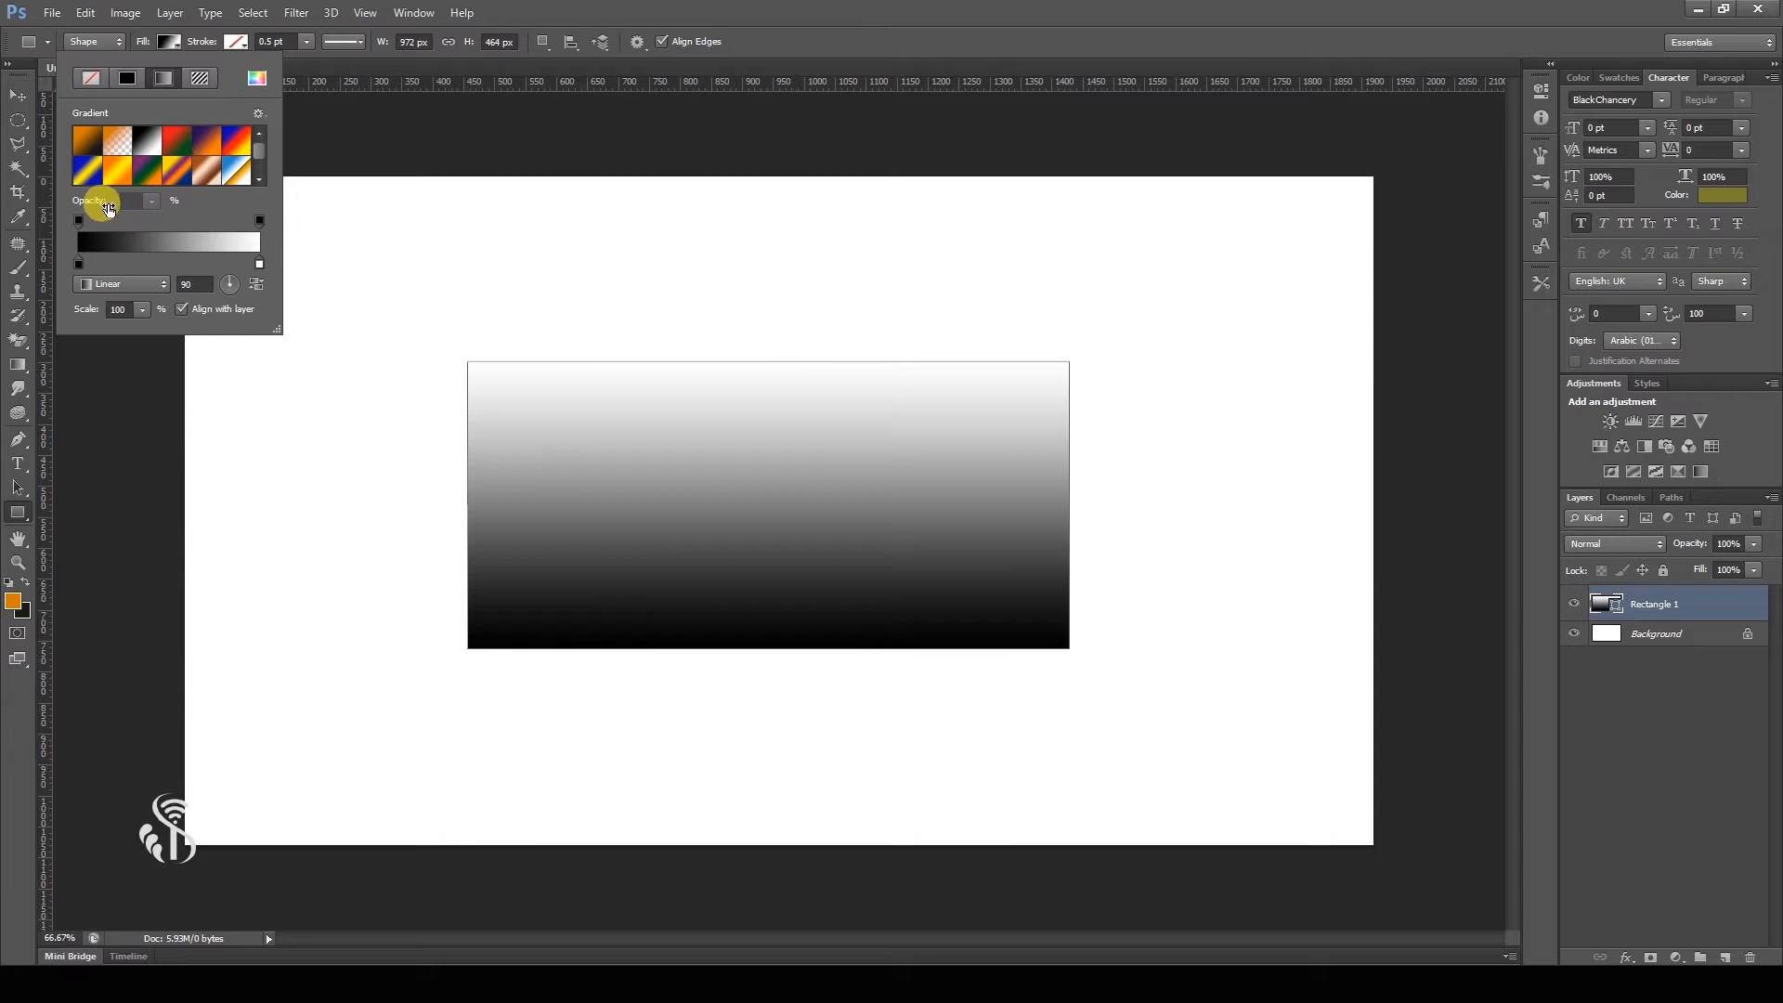
left_click(125, 153)
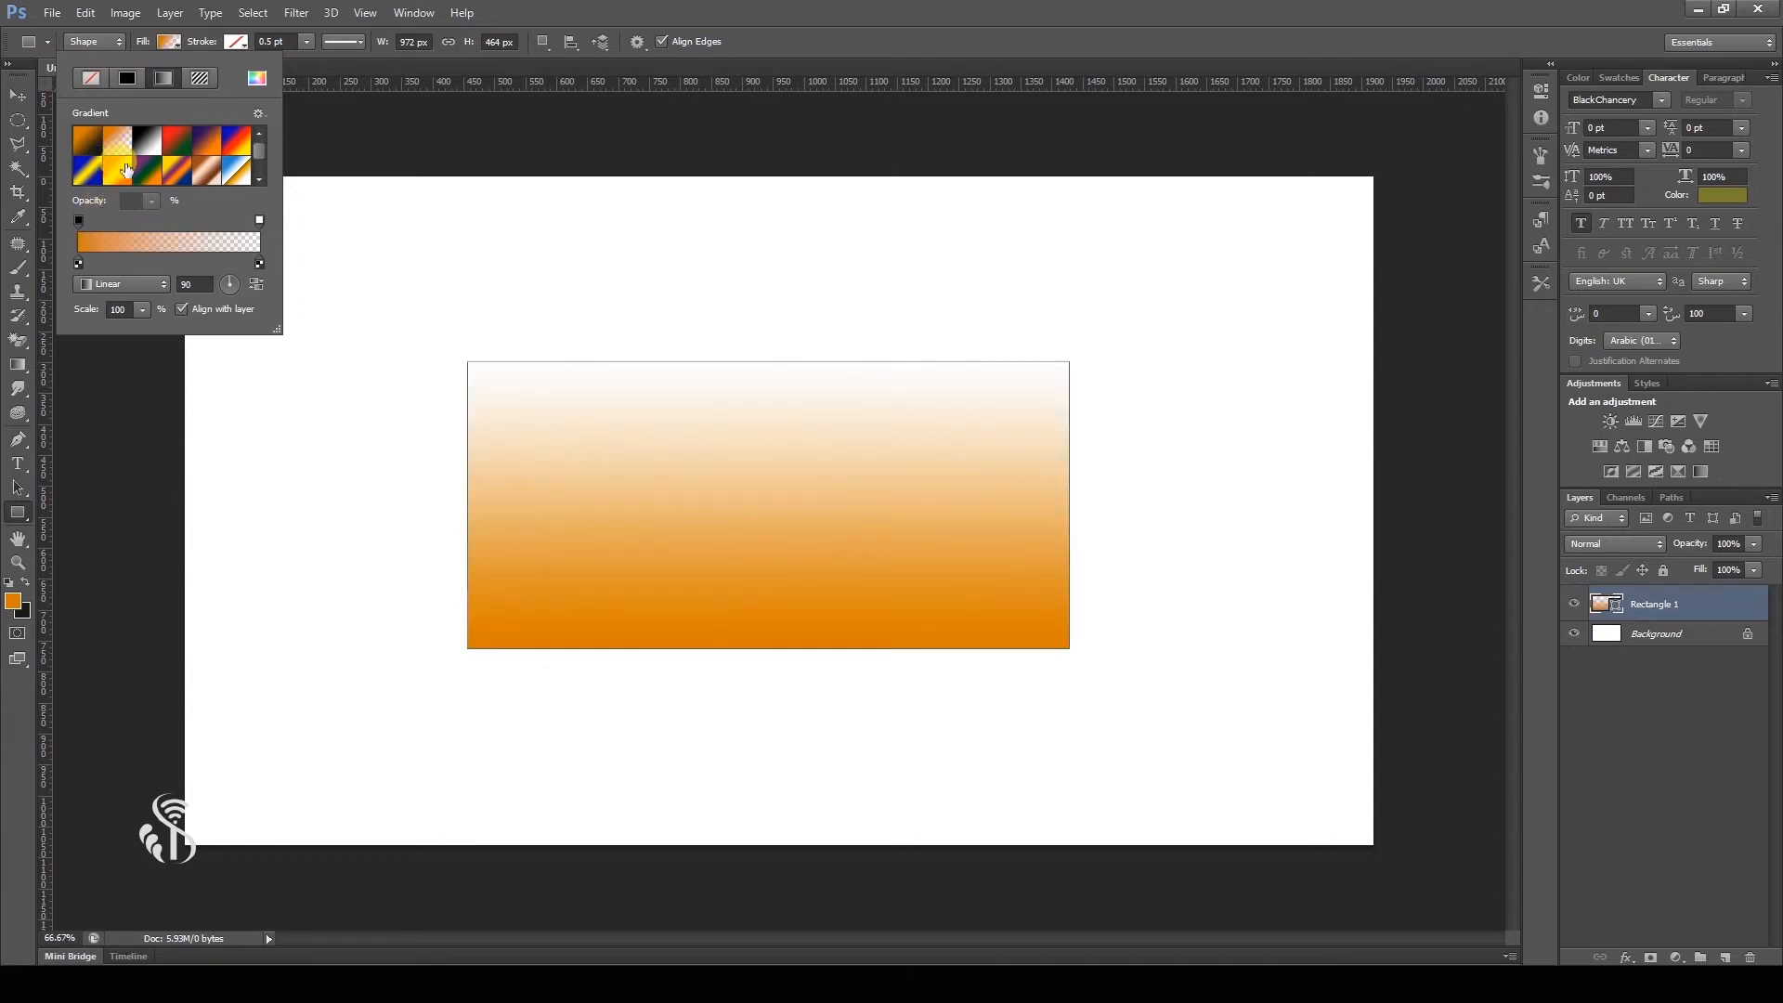
left_click(125, 170)
left_click(152, 244)
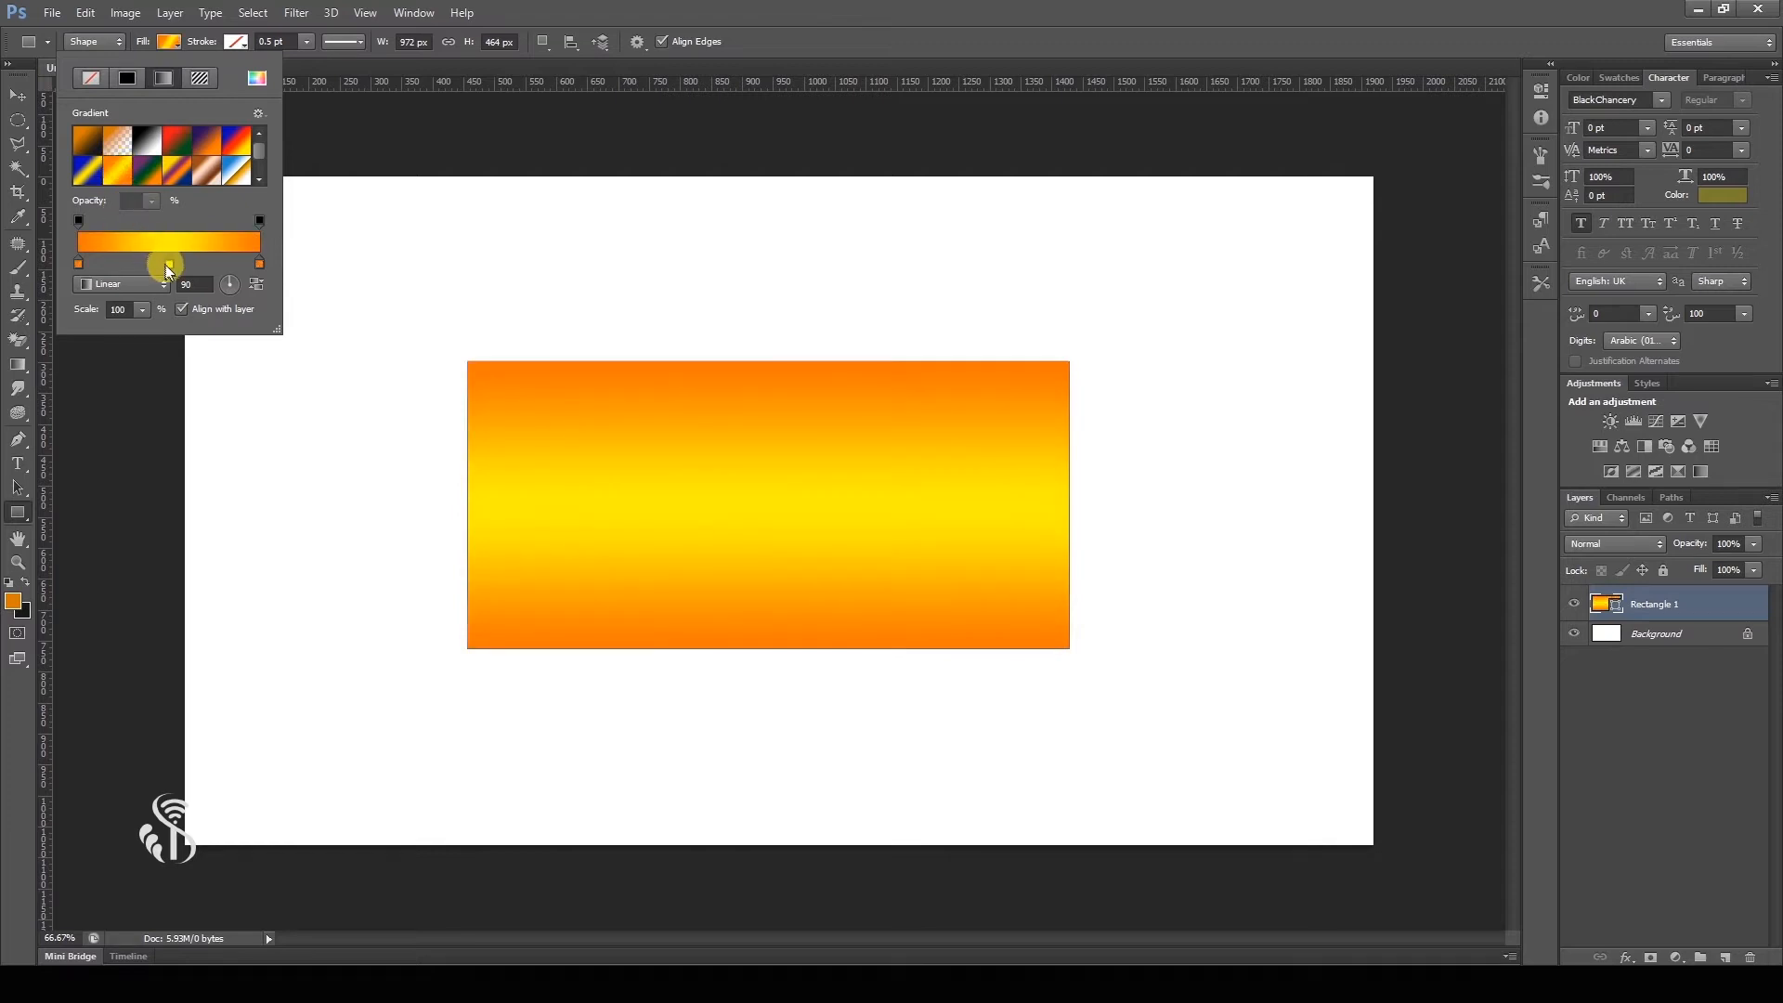
left_click(259, 266)
double_click(259, 264)
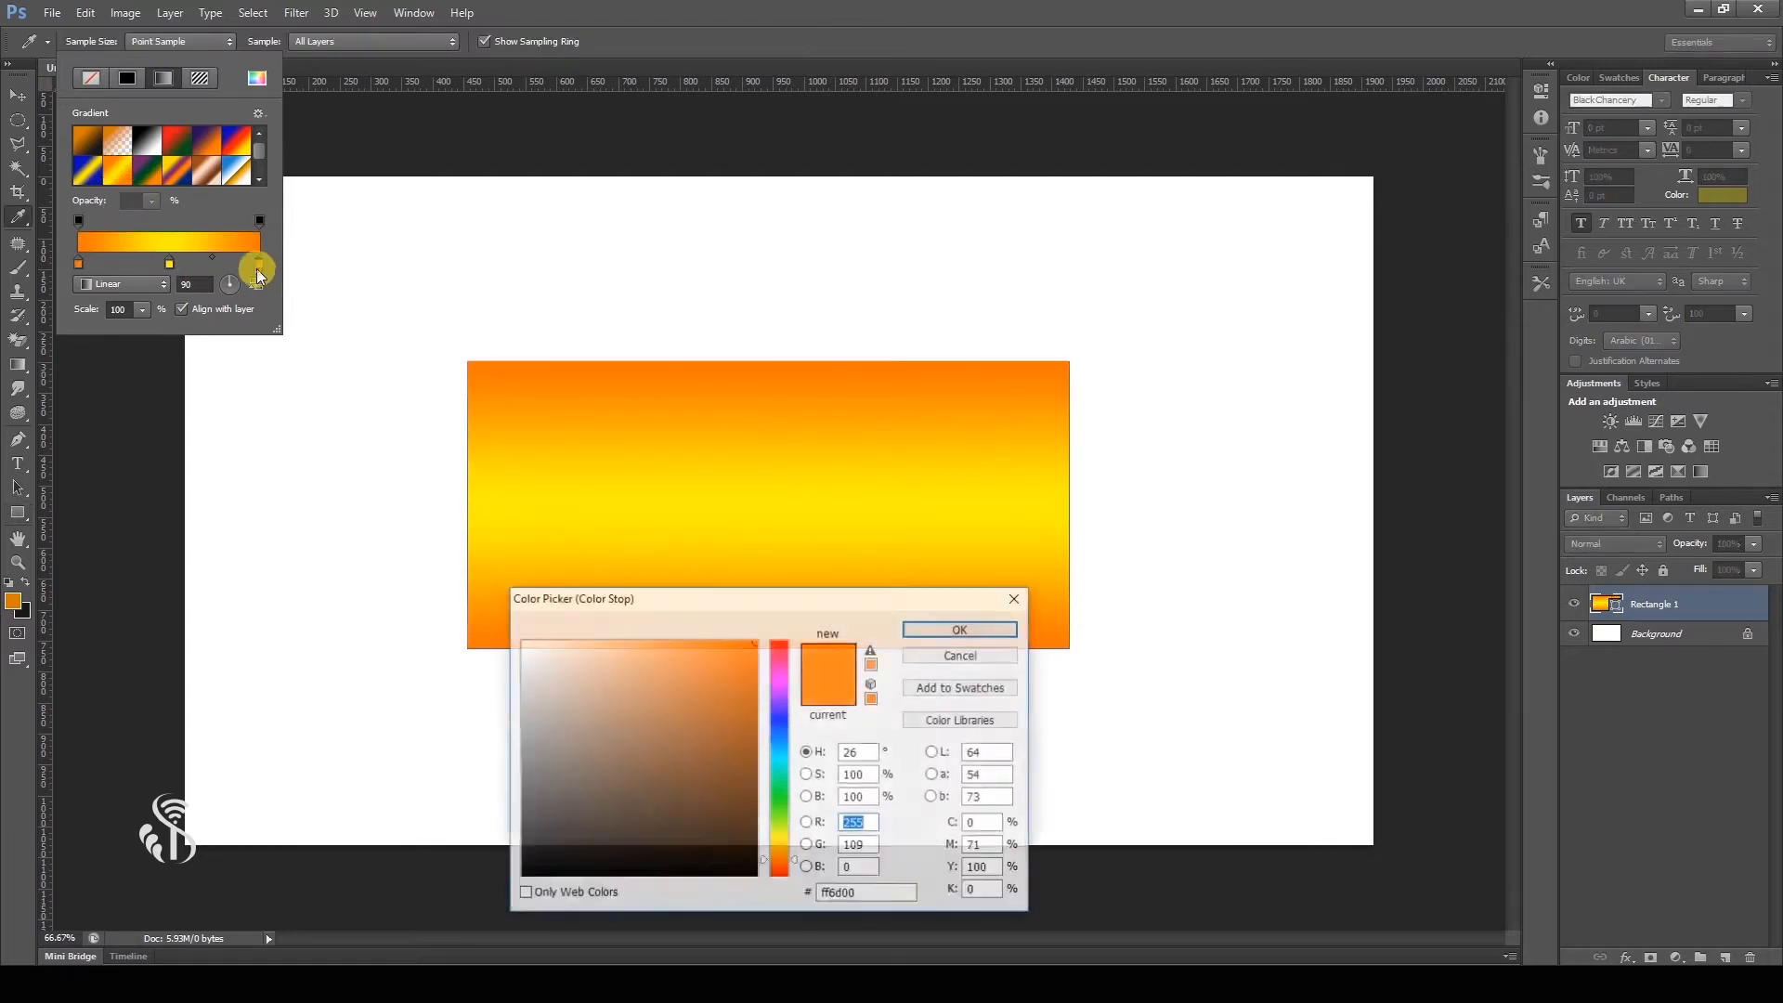
left_click(785, 684)
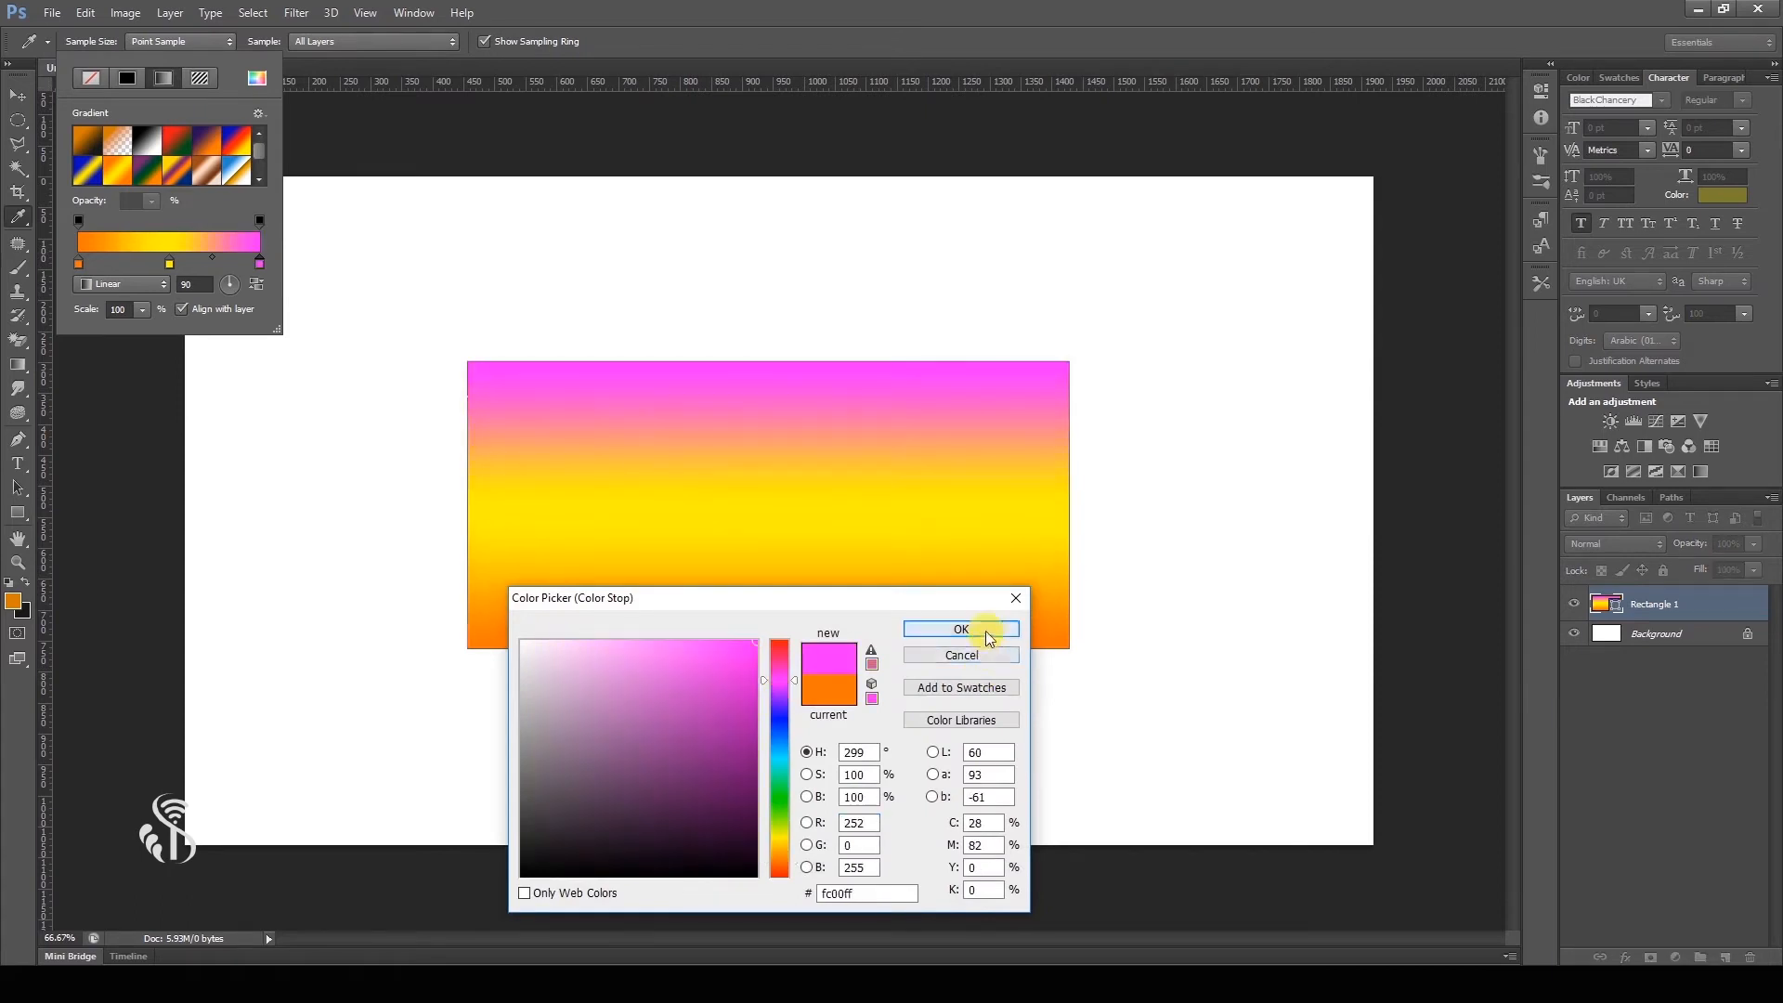
left_click(961, 628)
left_click(127, 77)
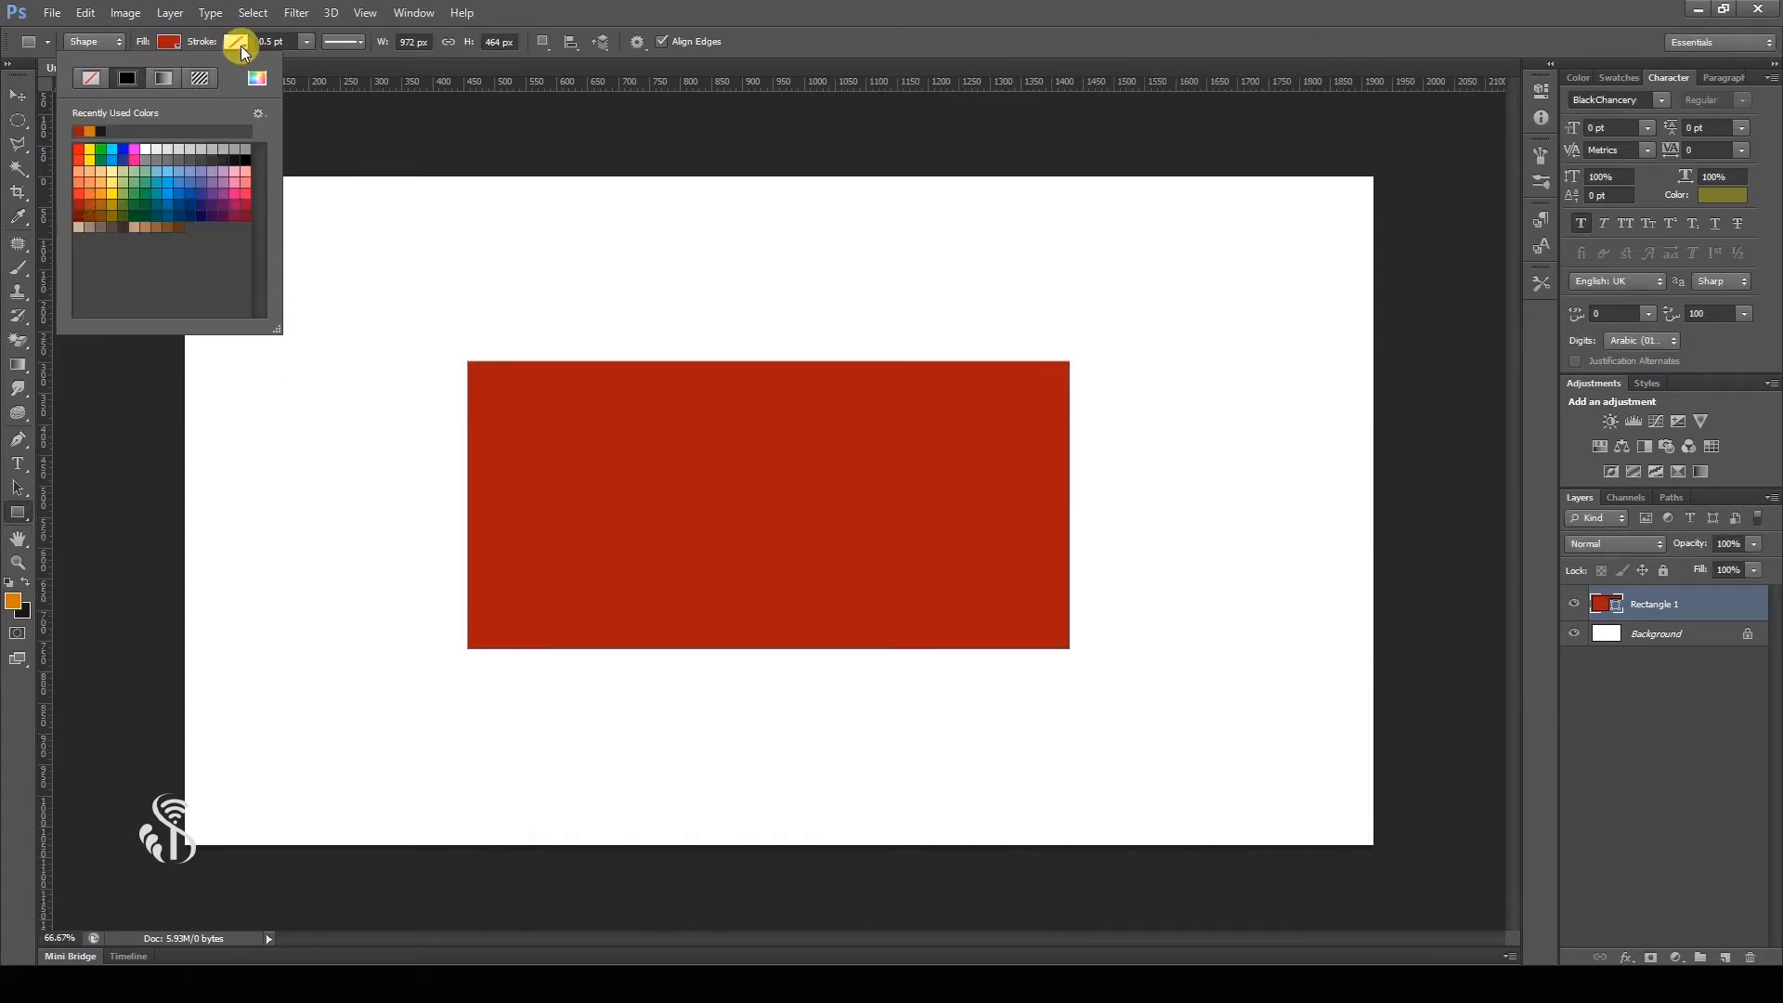
Give the rectangle a solid near-black stroke 17.66 pt wide.
left_click(239, 42)
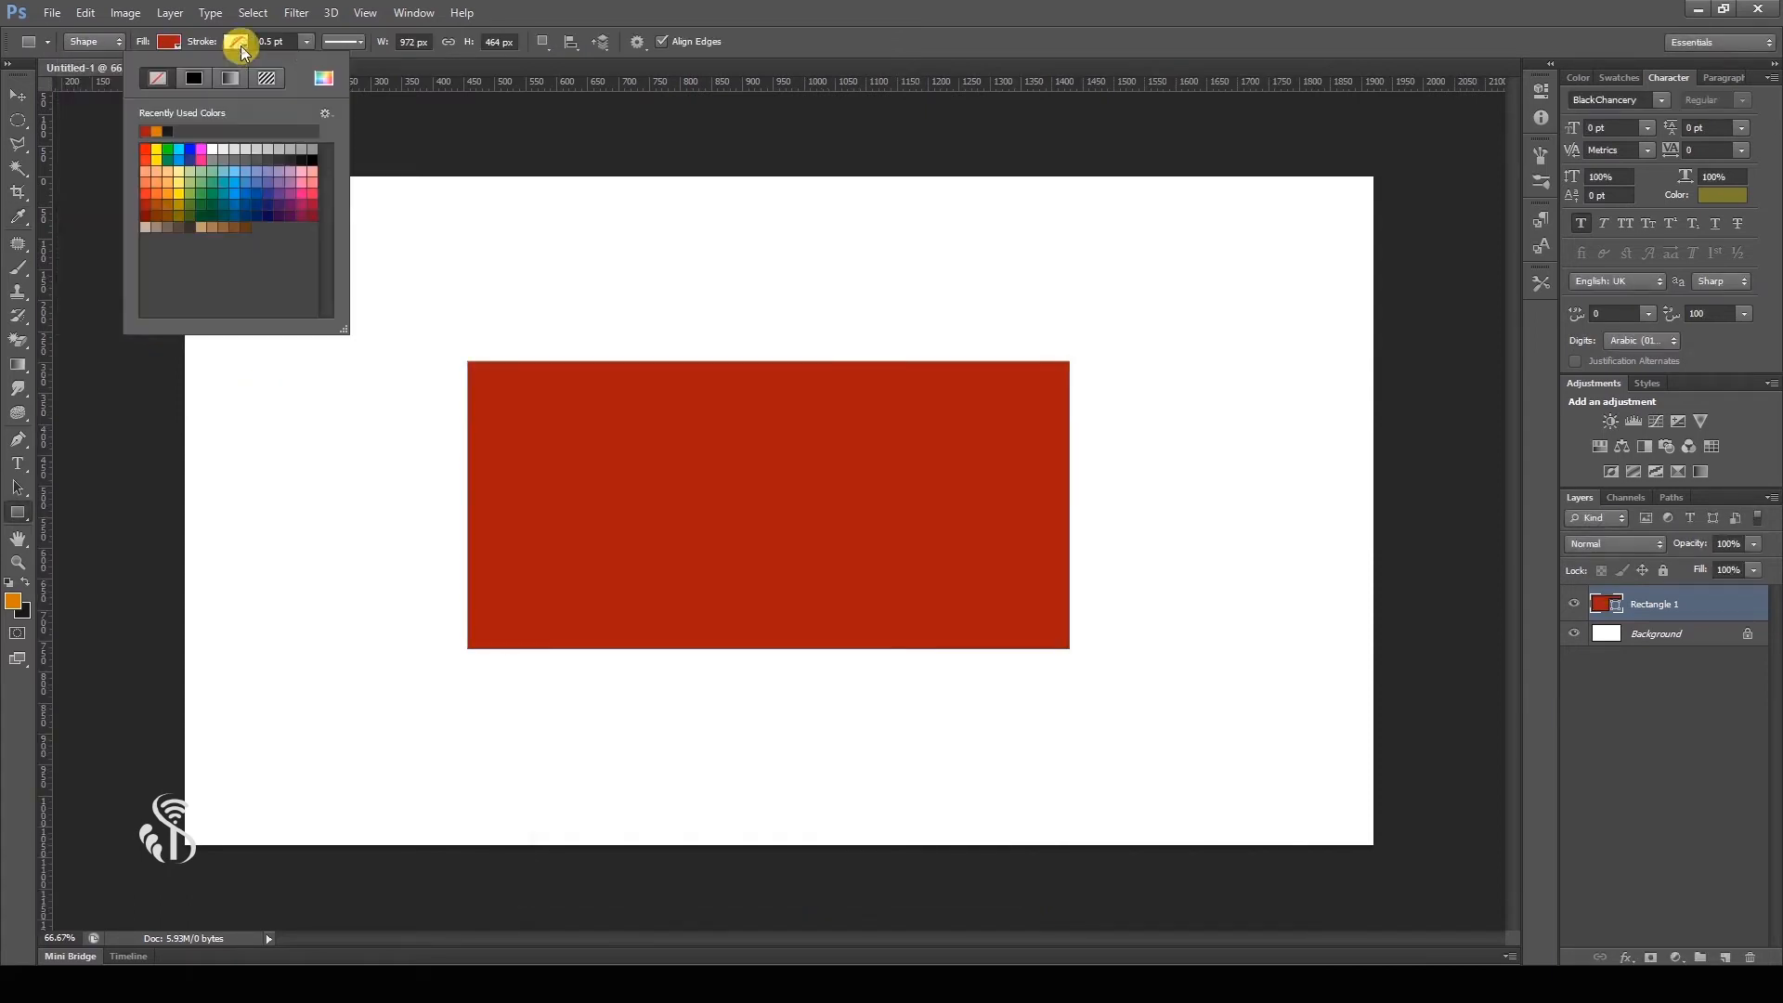
left_click(193, 224)
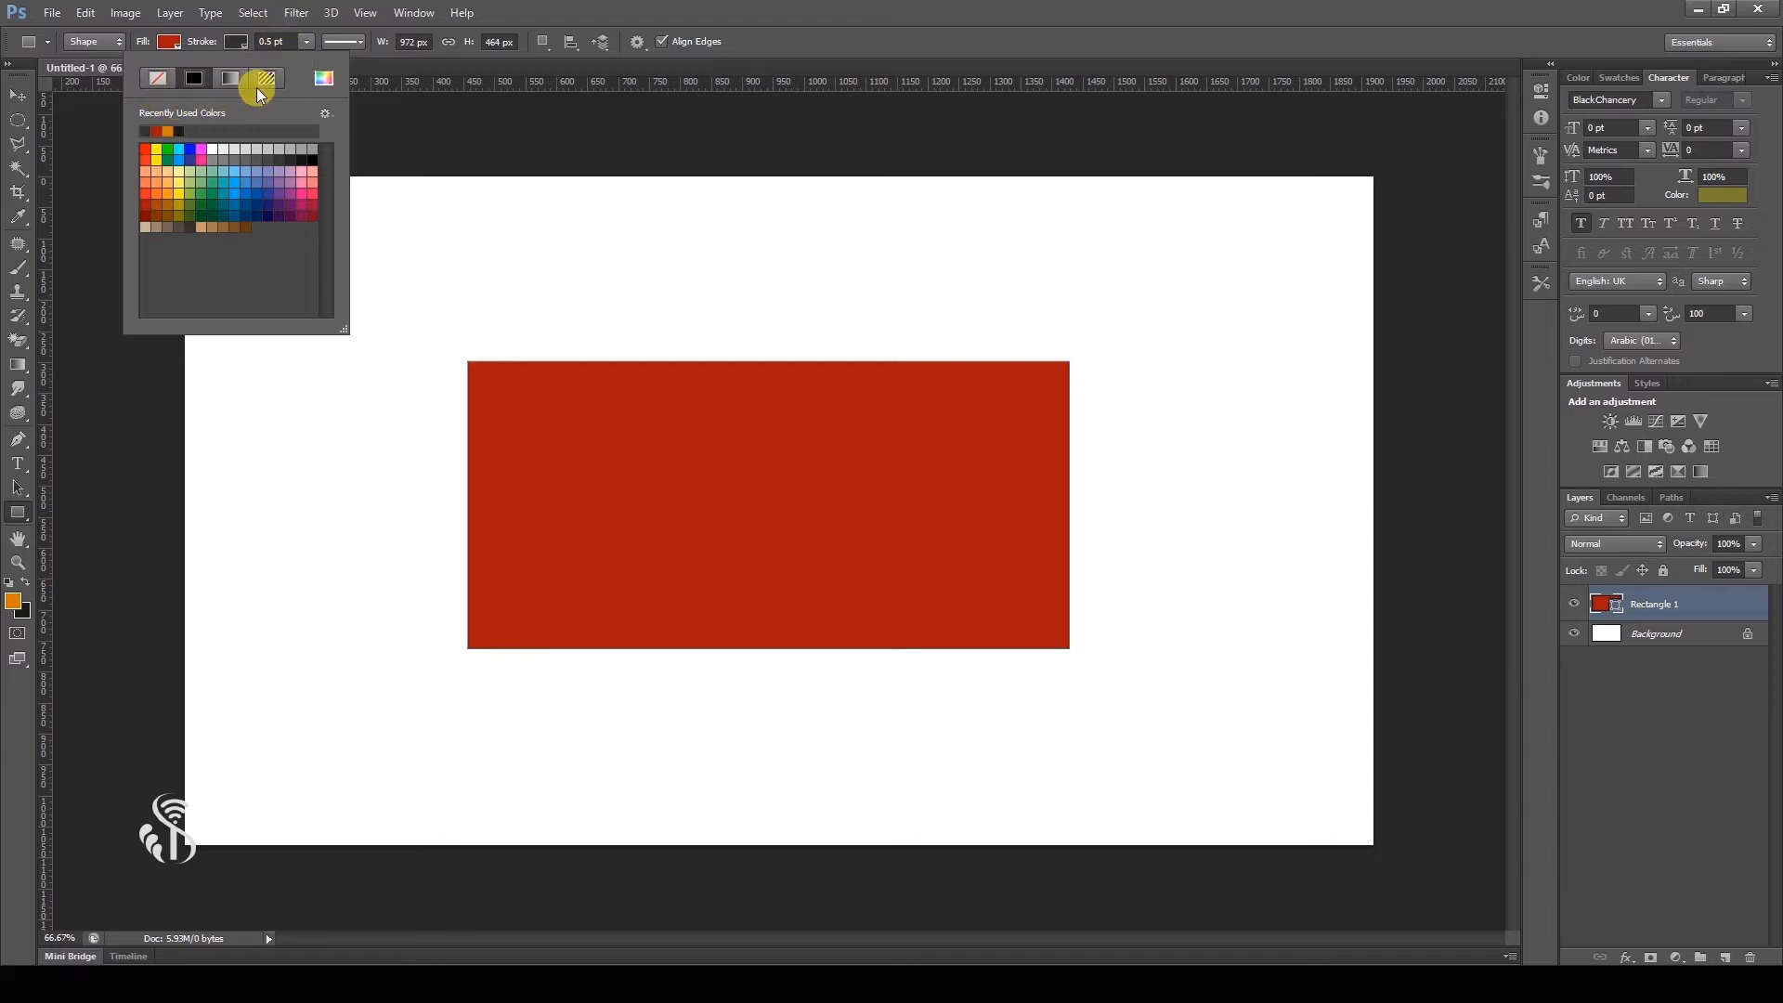
left_click(292, 157)
left_click(306, 159)
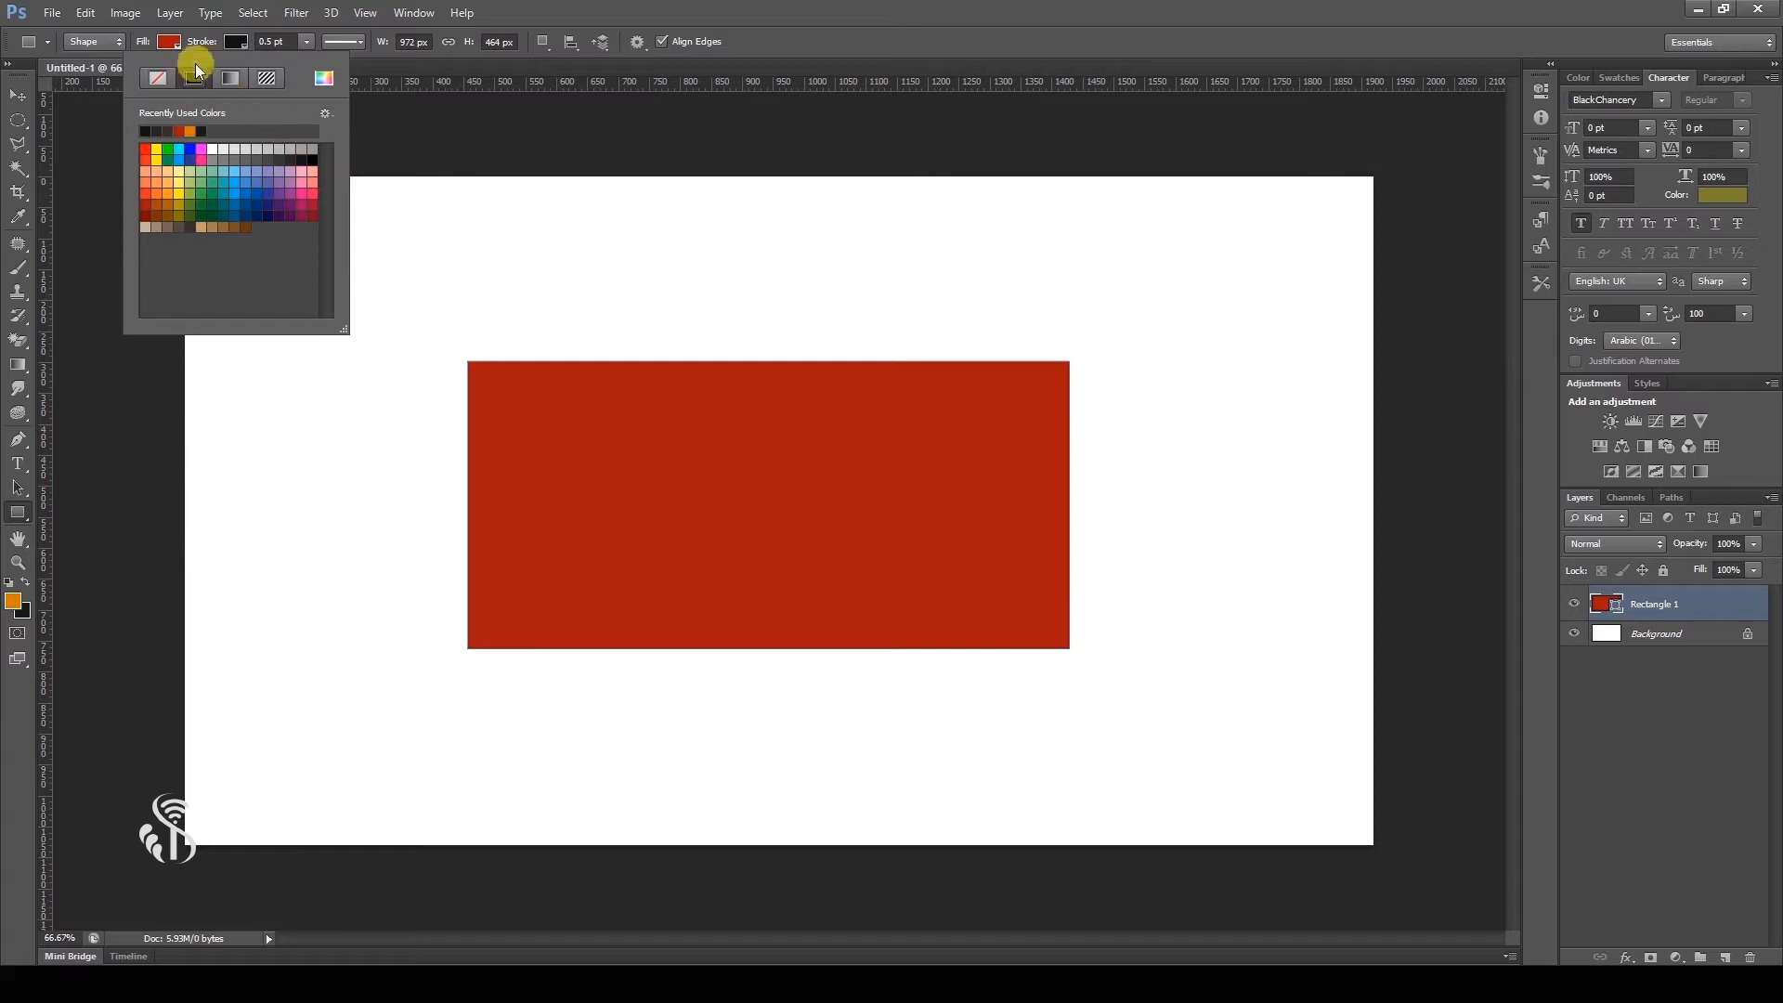
left_click(305, 42)
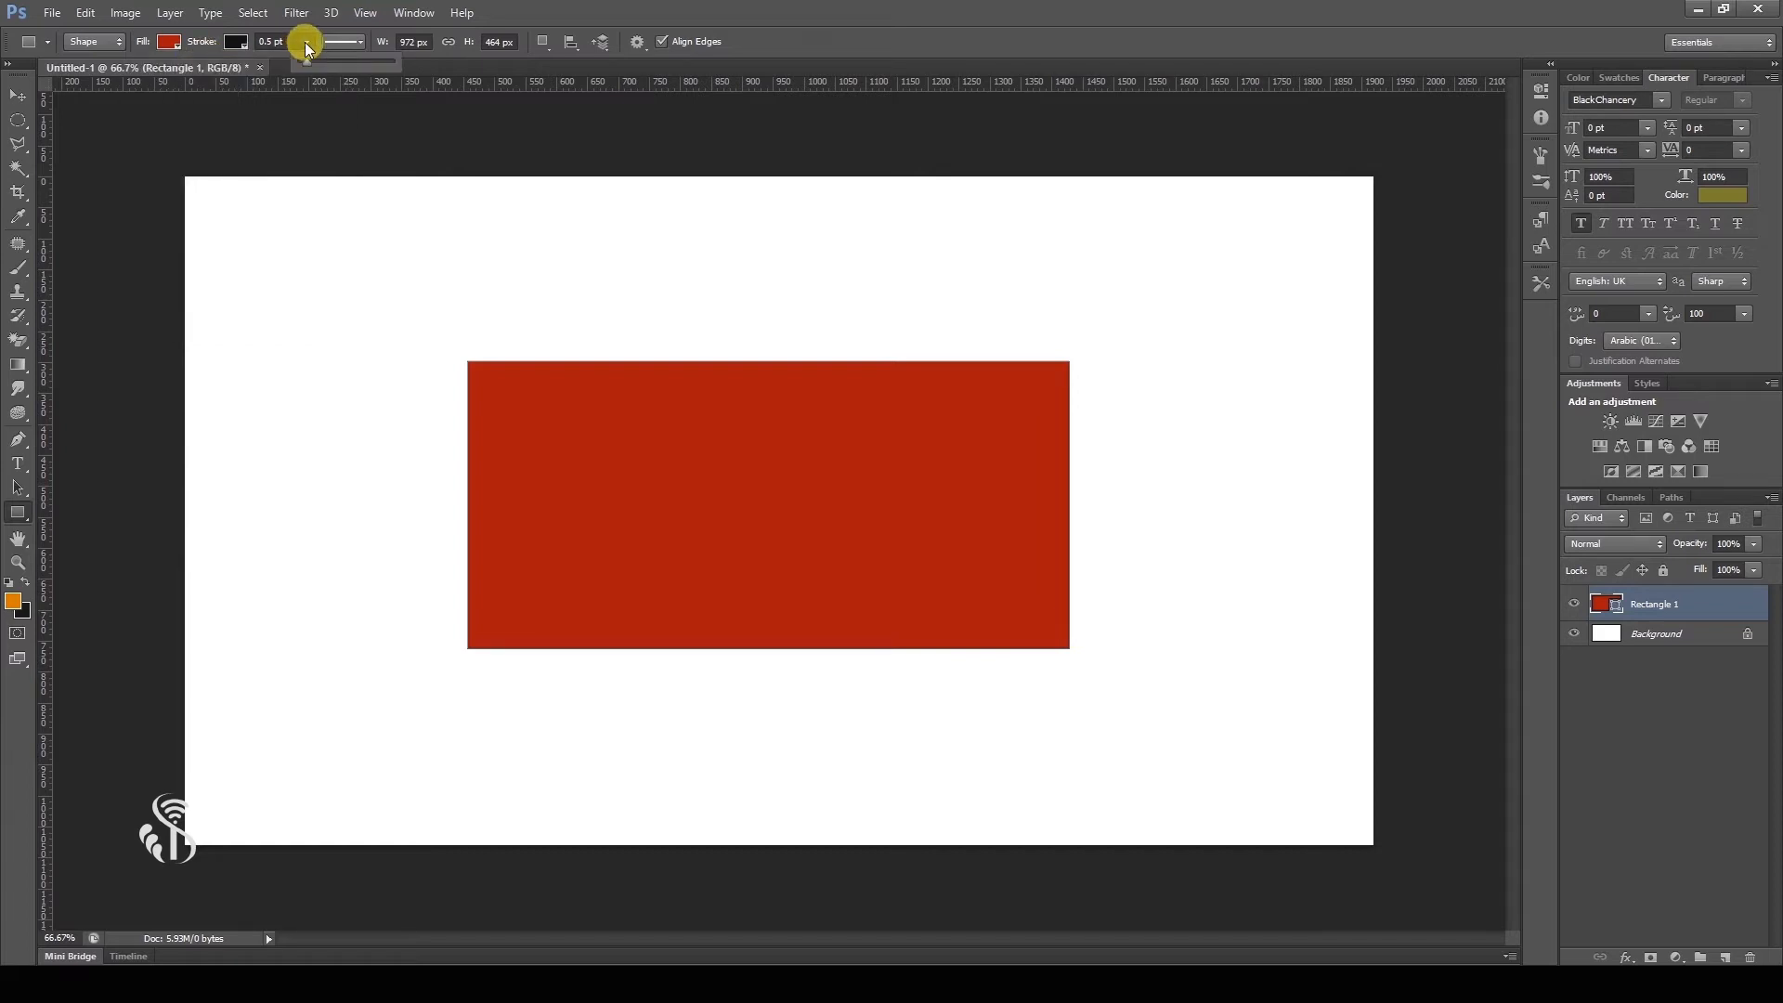
left_click_drag(308, 63, 340, 63)
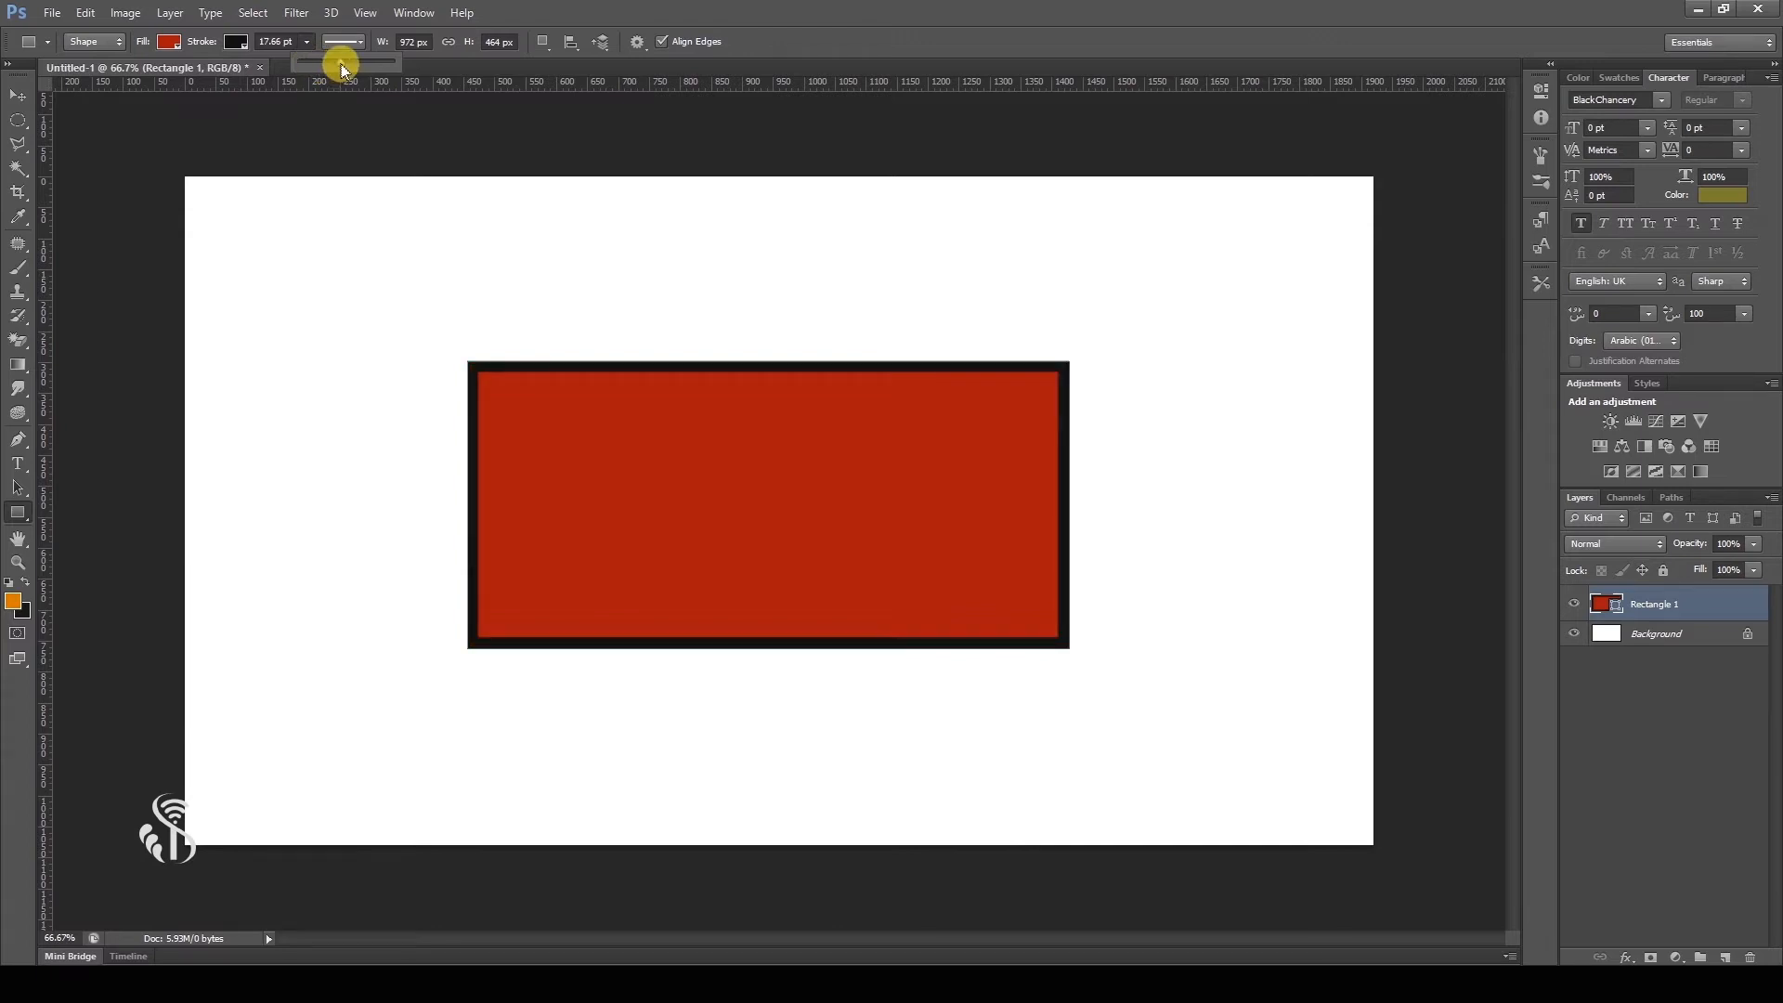
Examine the stroke options for the rectangle, including the line presets and the alignment, caps and corners choices.
left_click(364, 41)
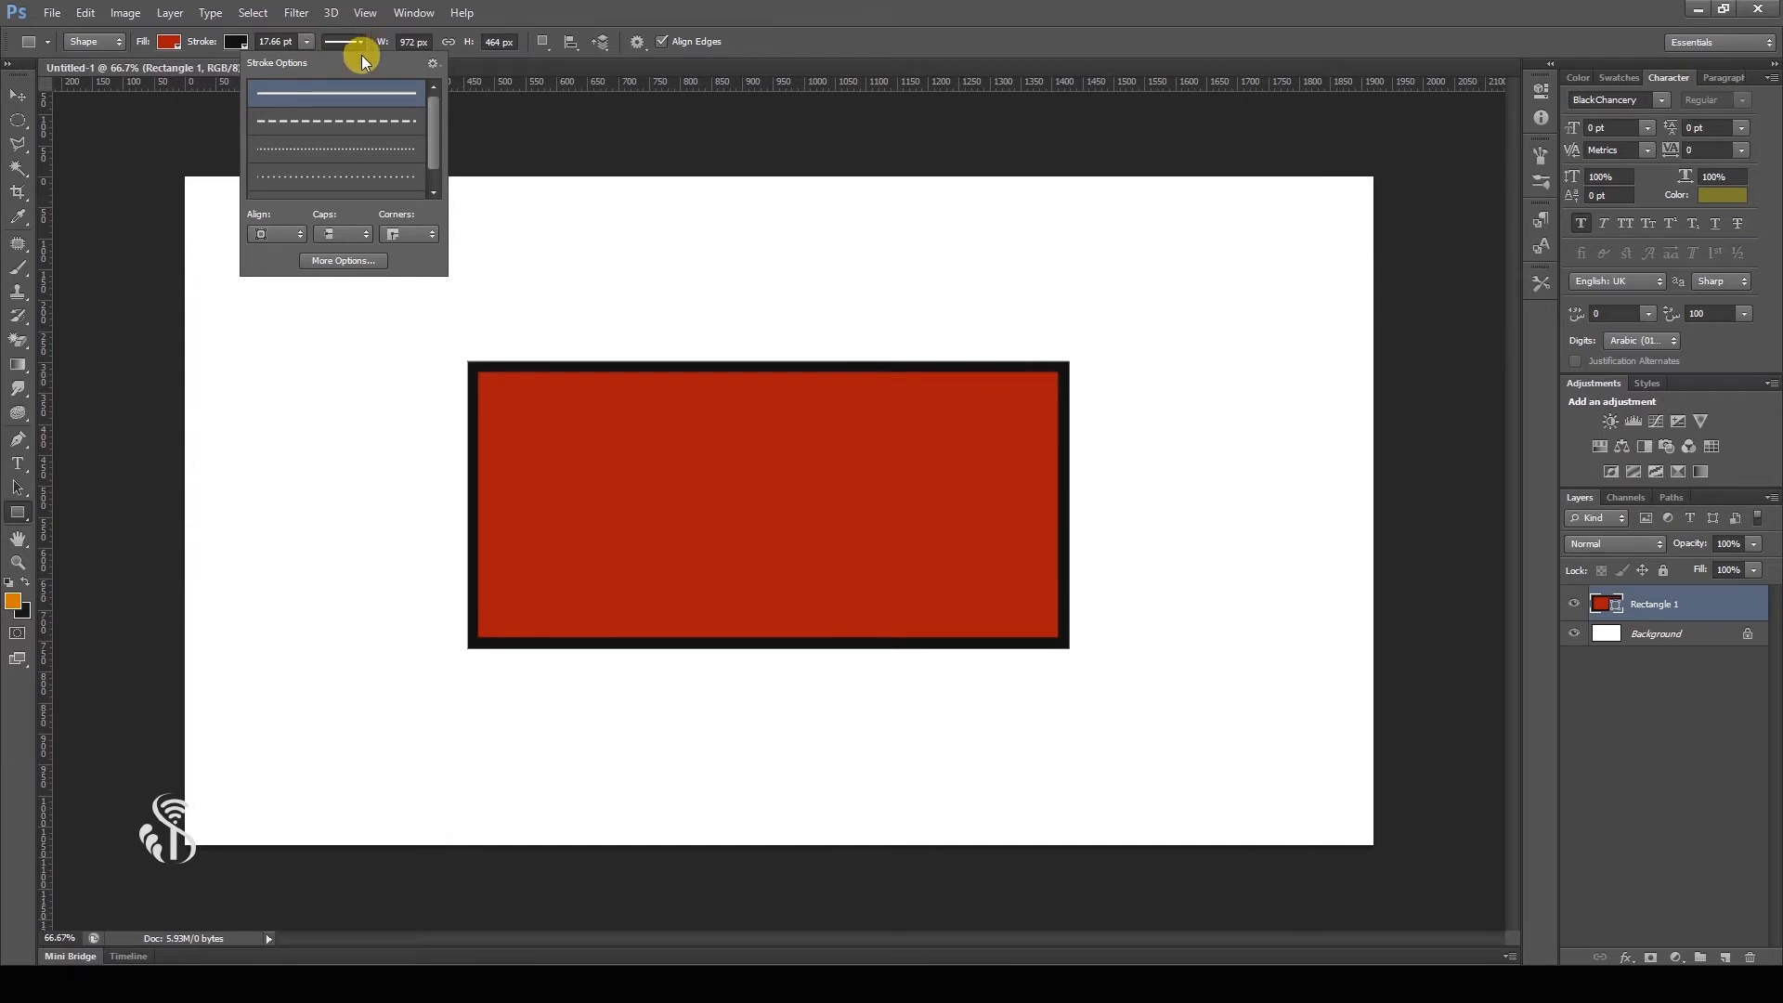
mouse_move(437, 120)
left_mouse_down()
mouse_move(436, 171)
mouse_move(427, 97)
left_mouse_up()
left_click(266, 232)
left_click(269, 234)
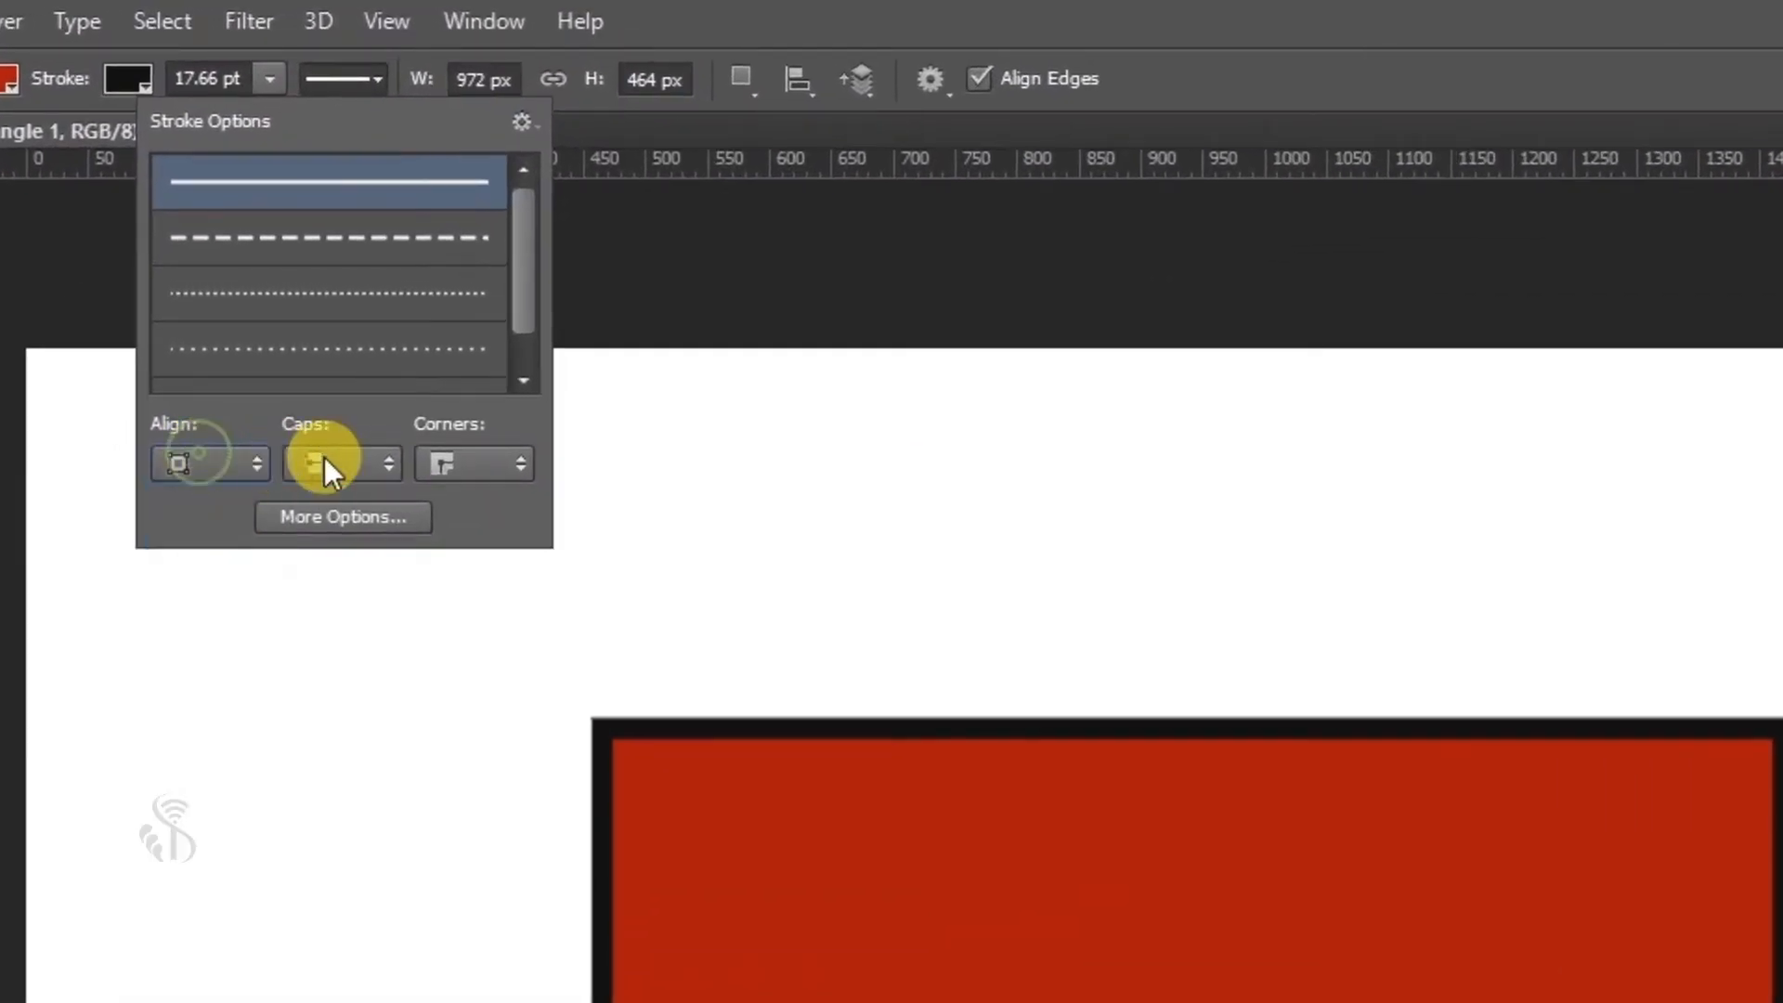
left_click(325, 457)
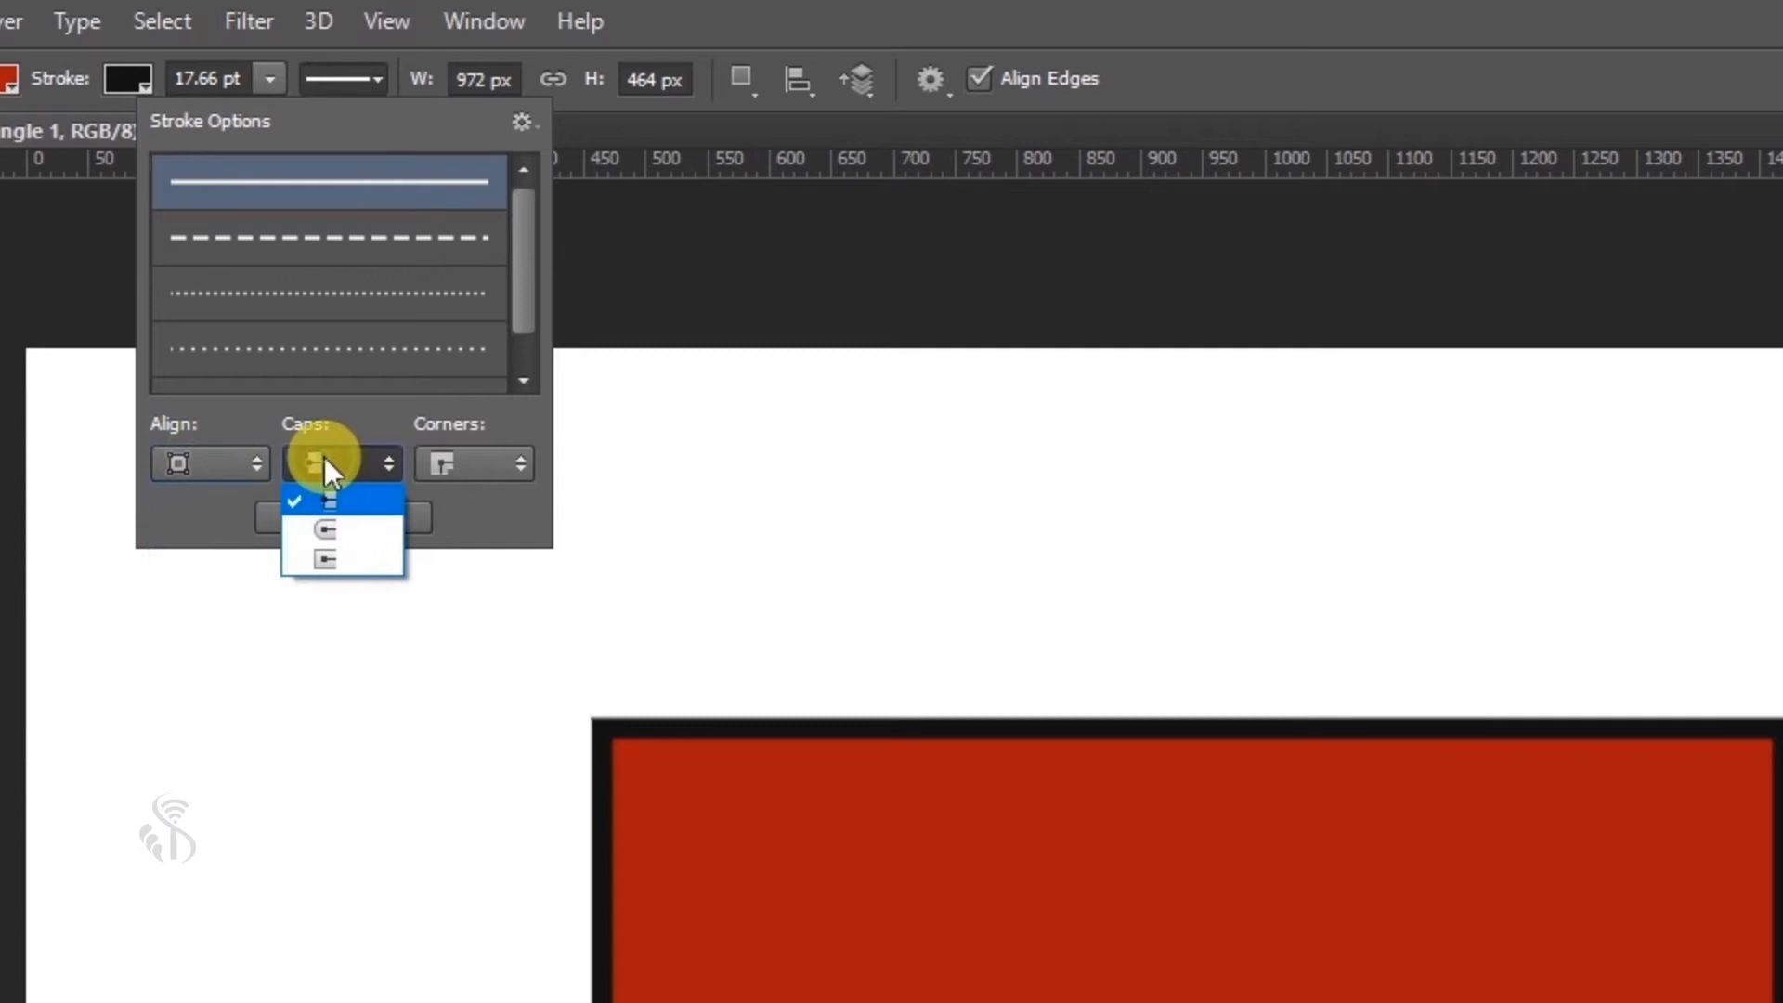
left_click(325, 456)
left_click(453, 459)
left_click(455, 459)
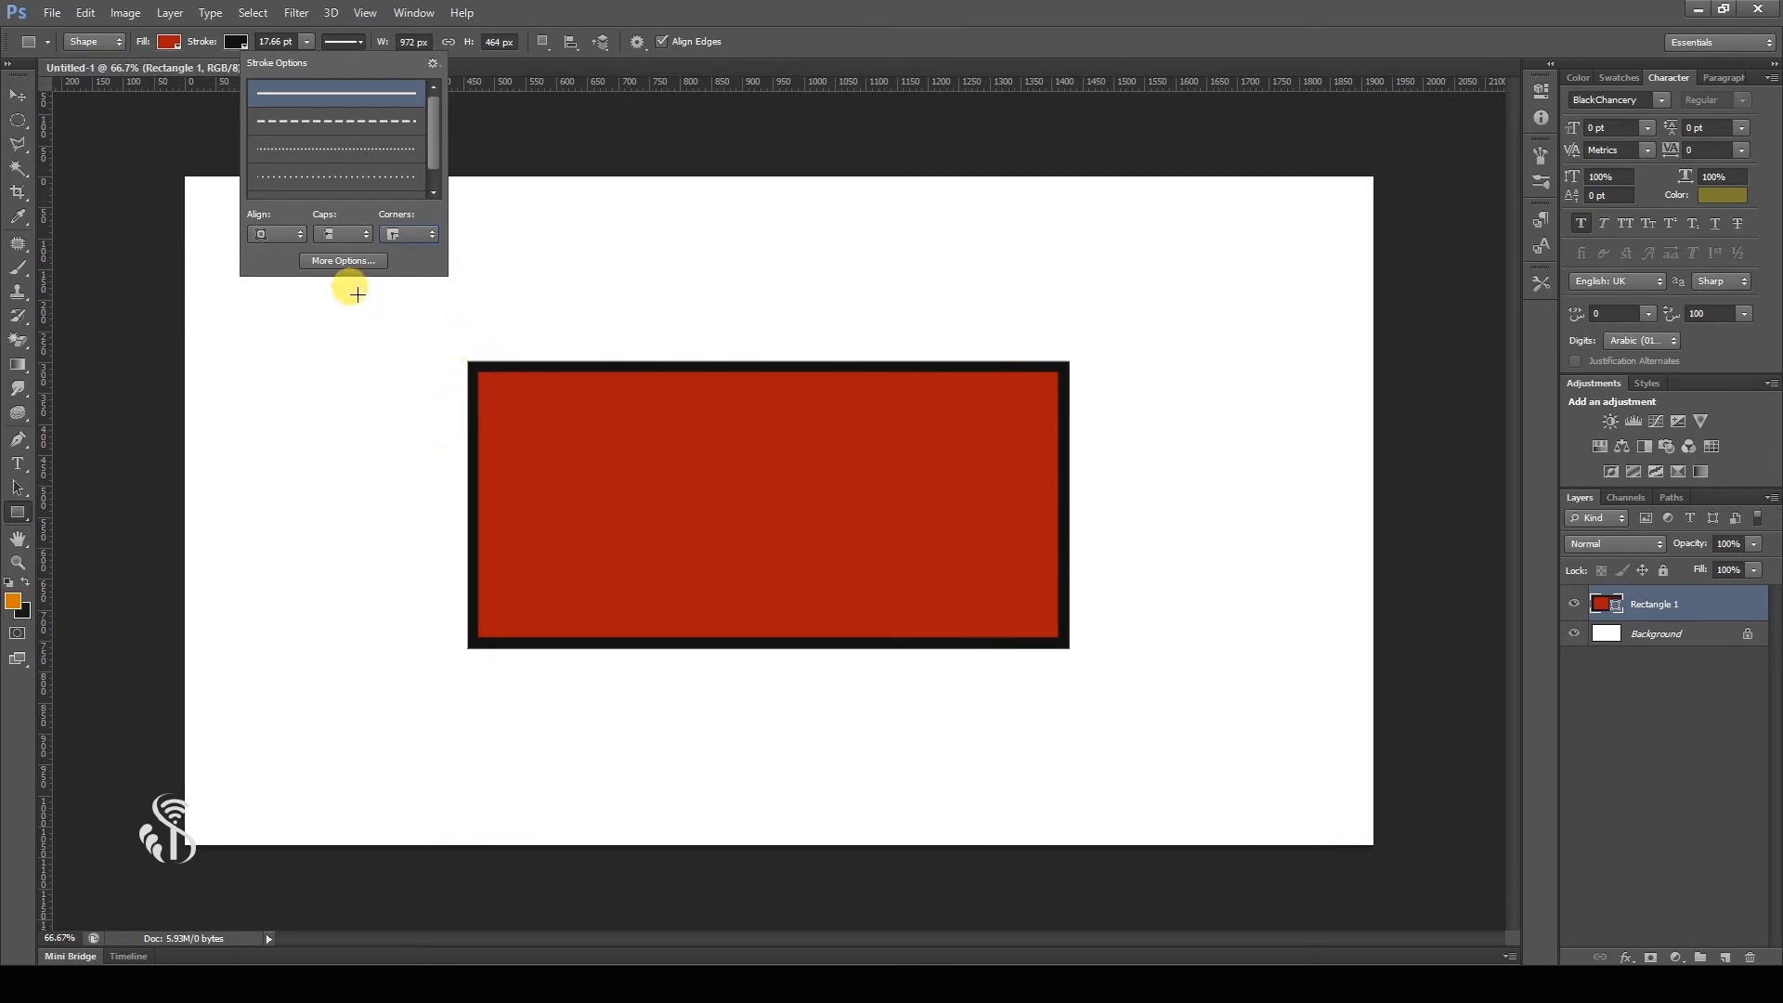
Try aligning the rectangle's stroke to the centre and to the outside of its path.
left_click(299, 236)
left_click(297, 236)
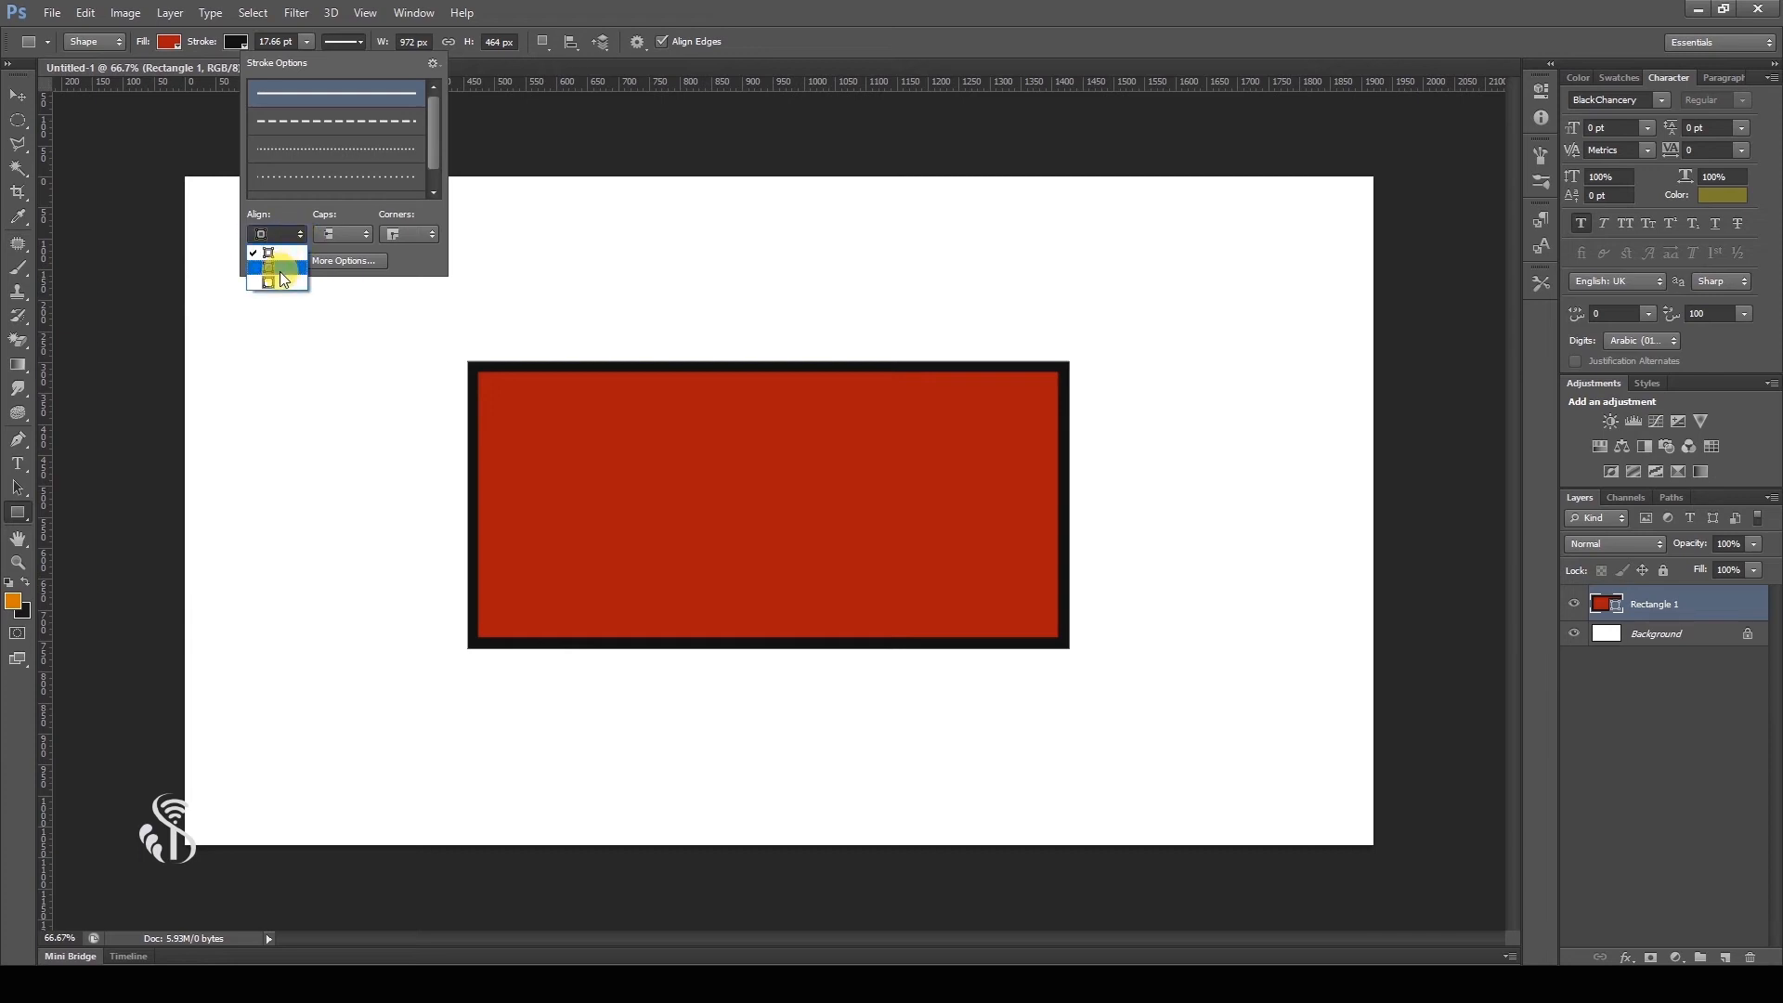
left_click(282, 275)
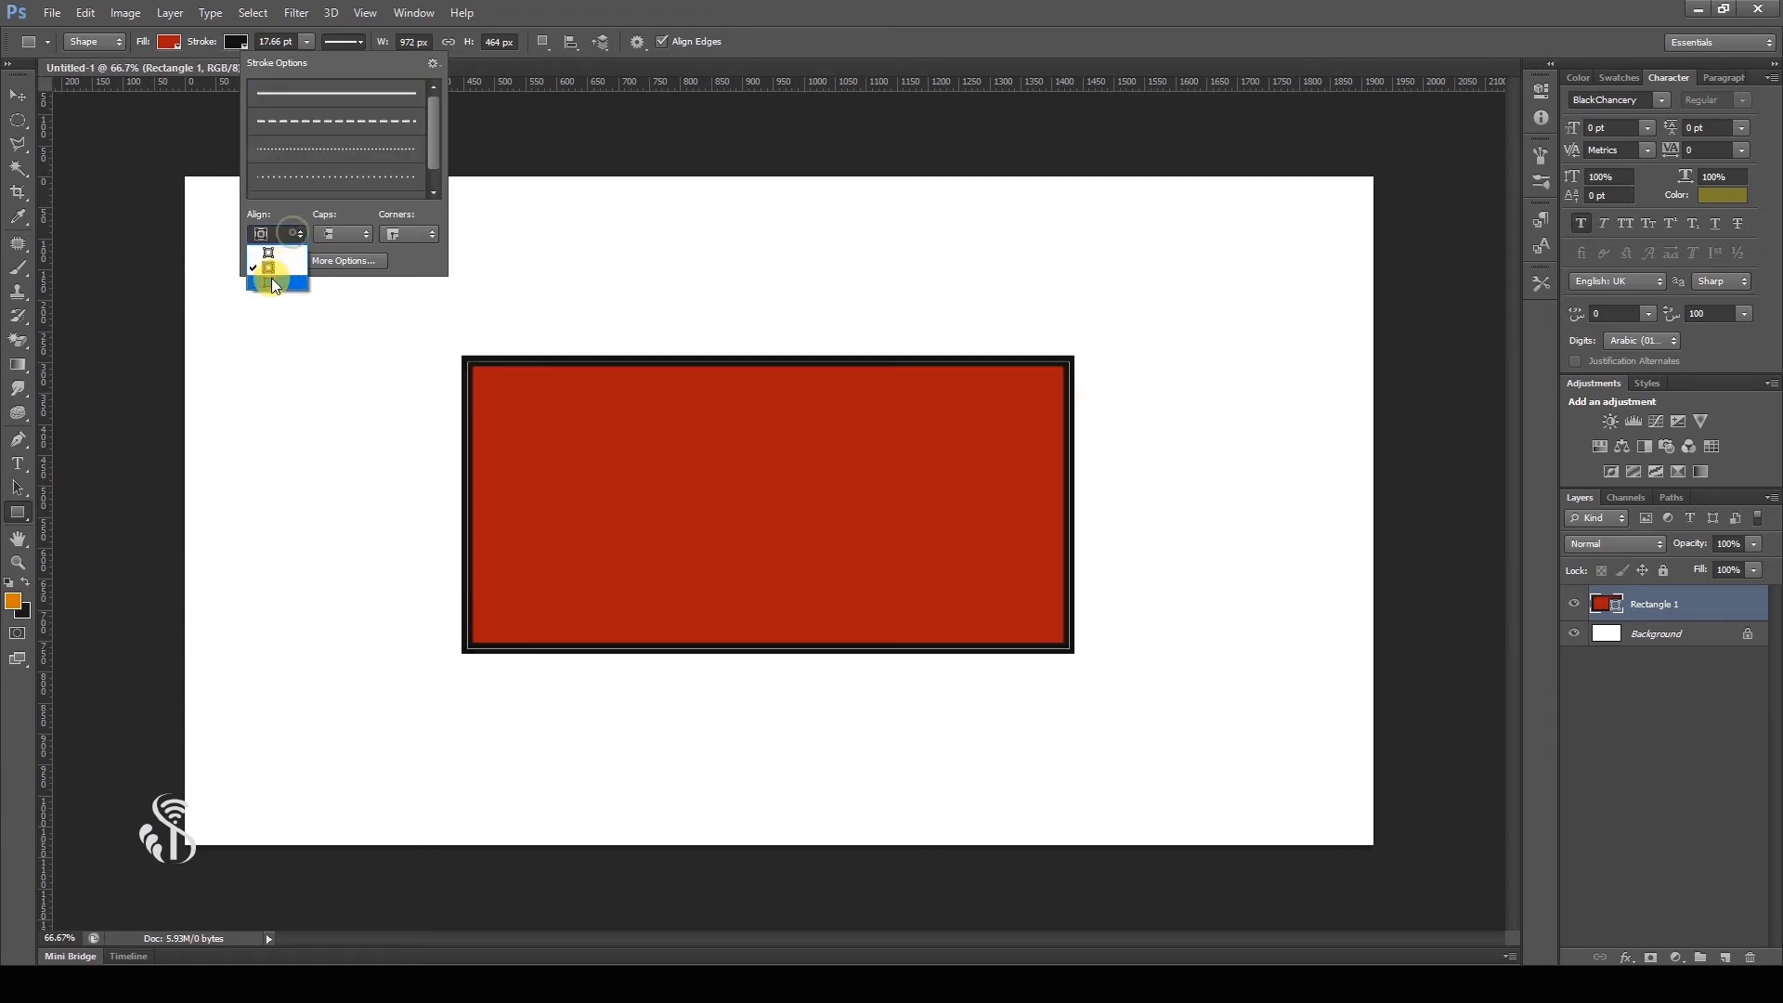
left_click(271, 278)
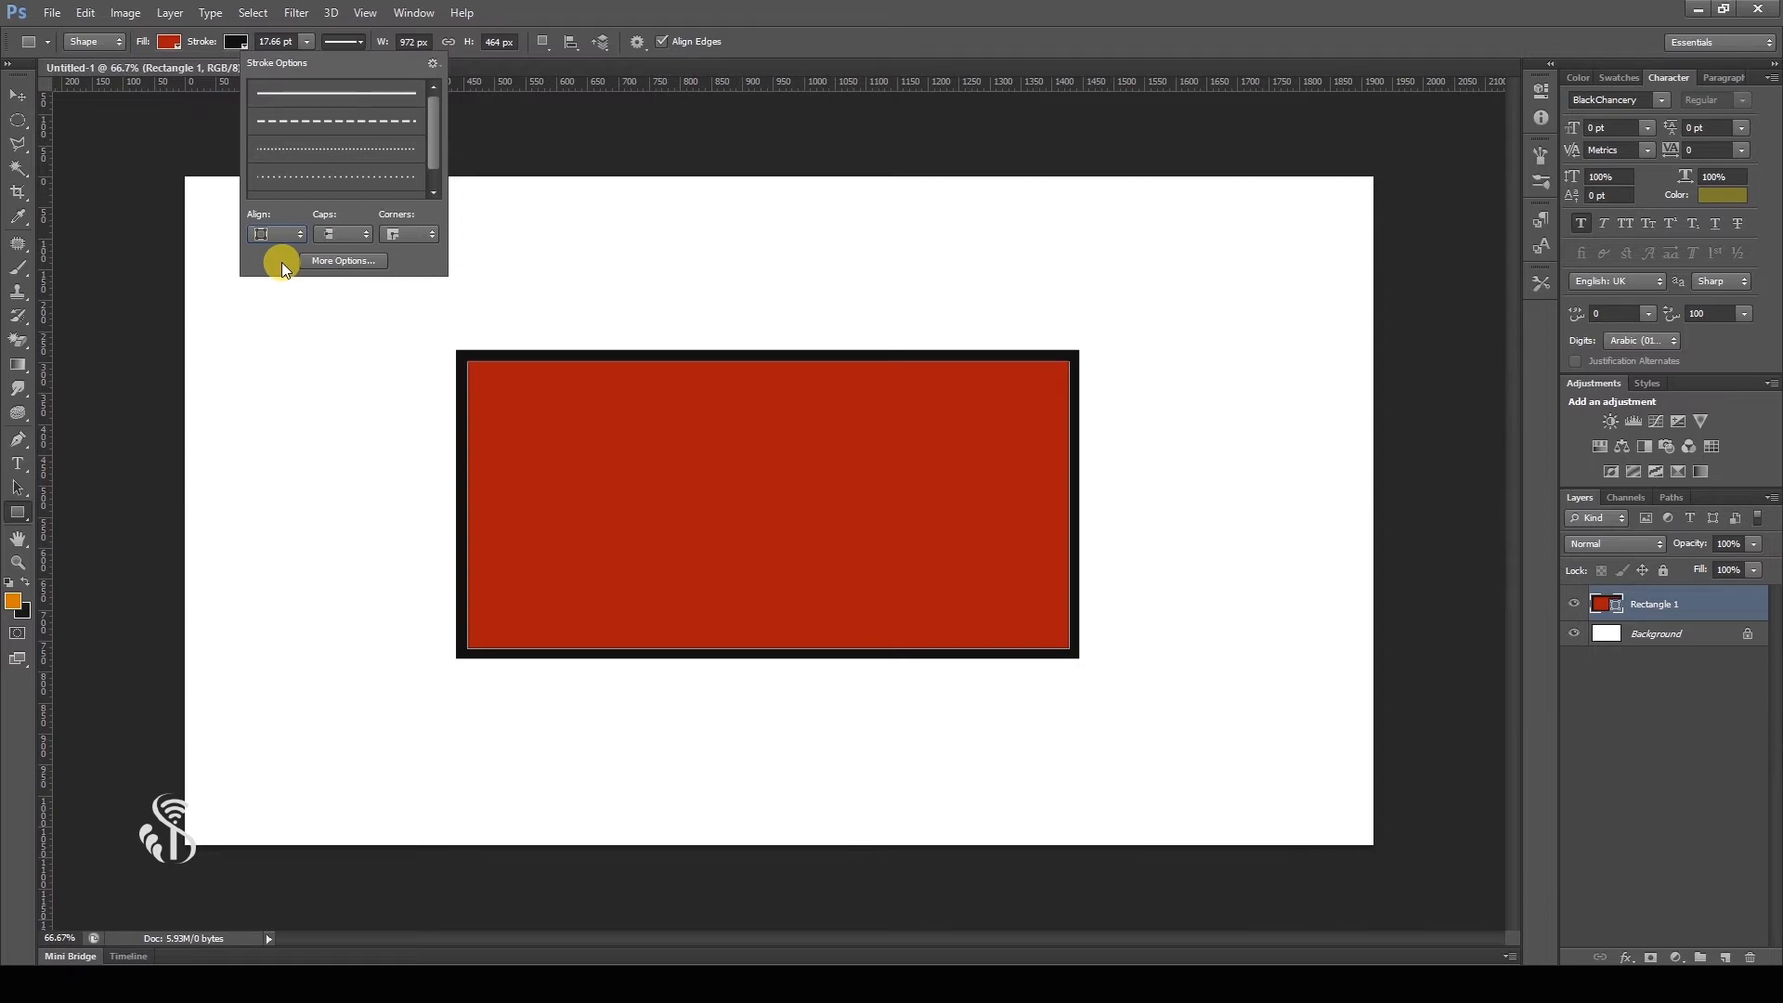
Switch the rectangle's stroke through the solid and dashed presets to the round-dotted line preset.
left_click(350, 99)
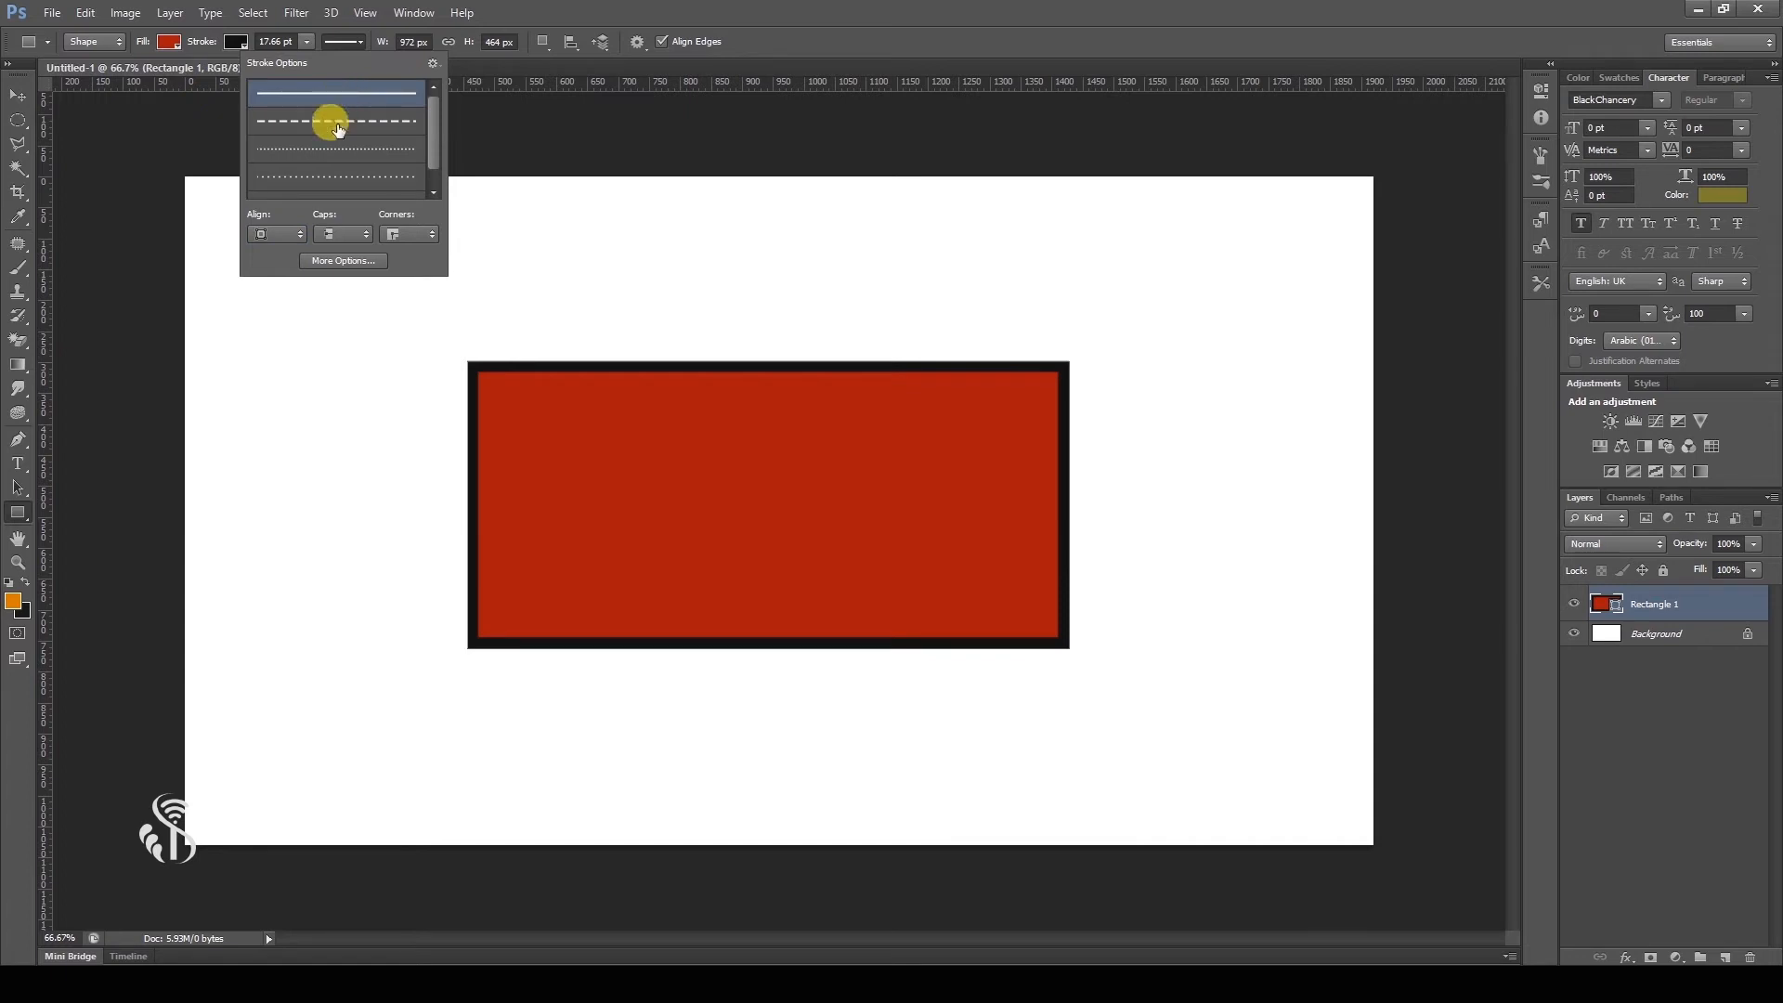
left_click(338, 127)
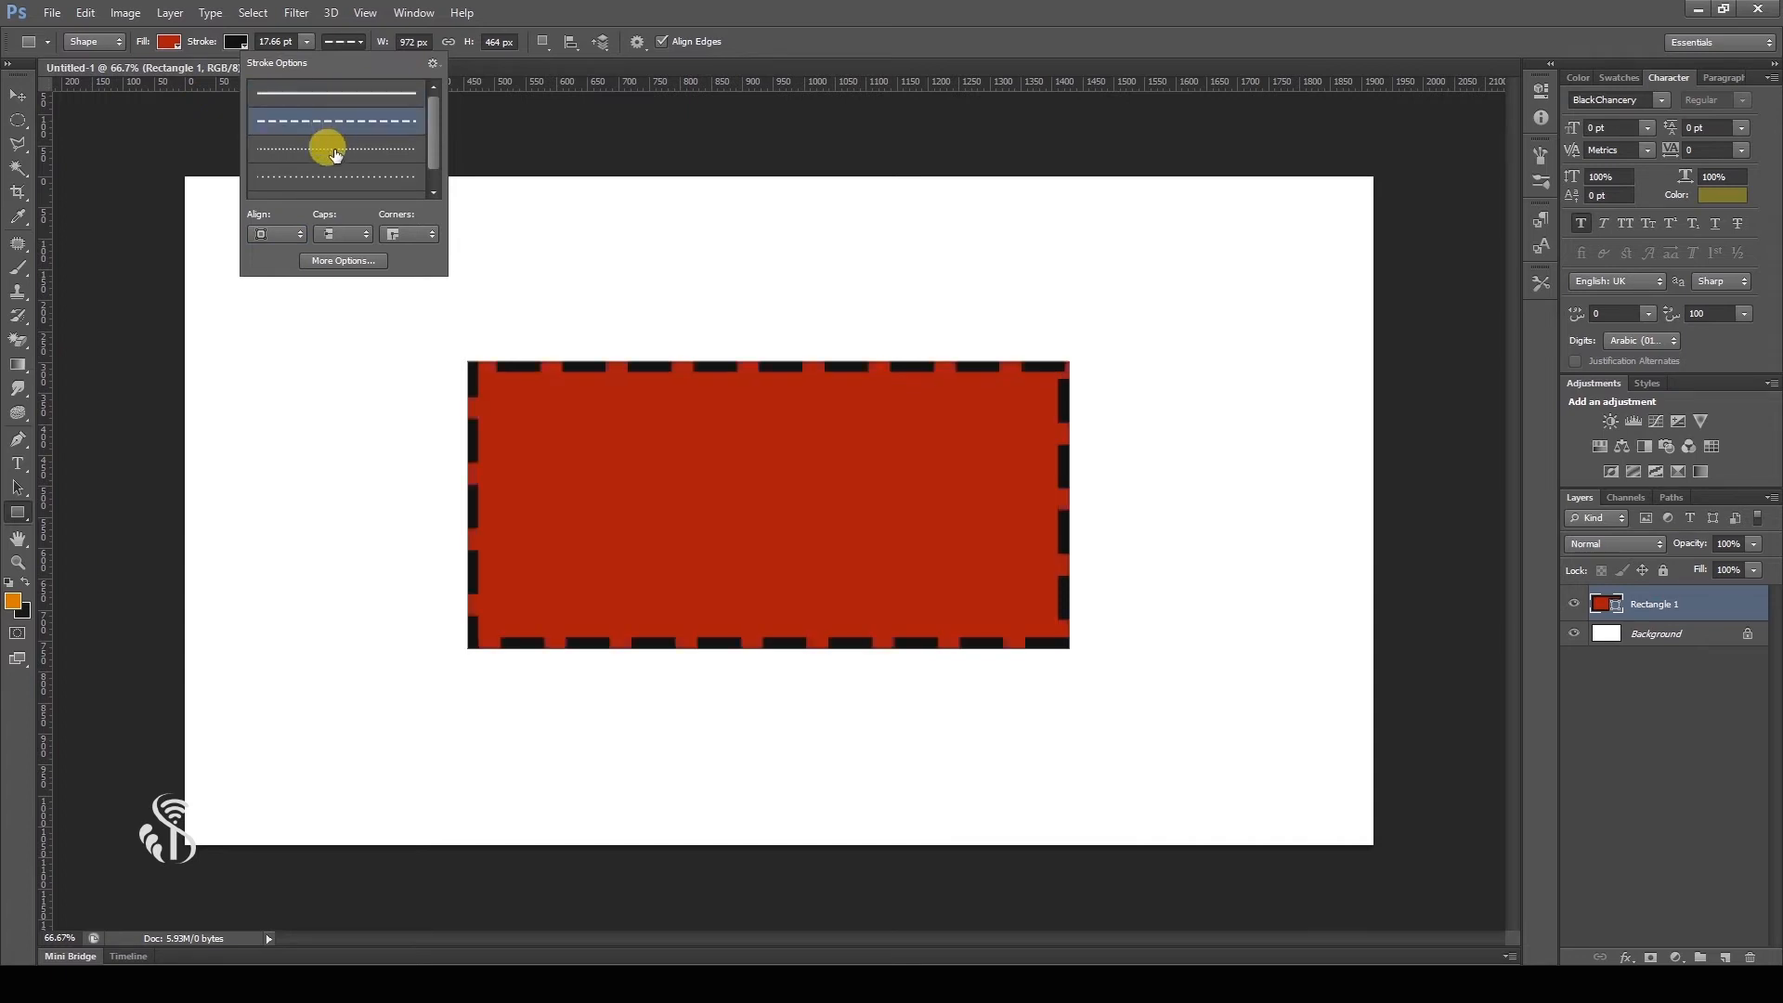
left_click(334, 150)
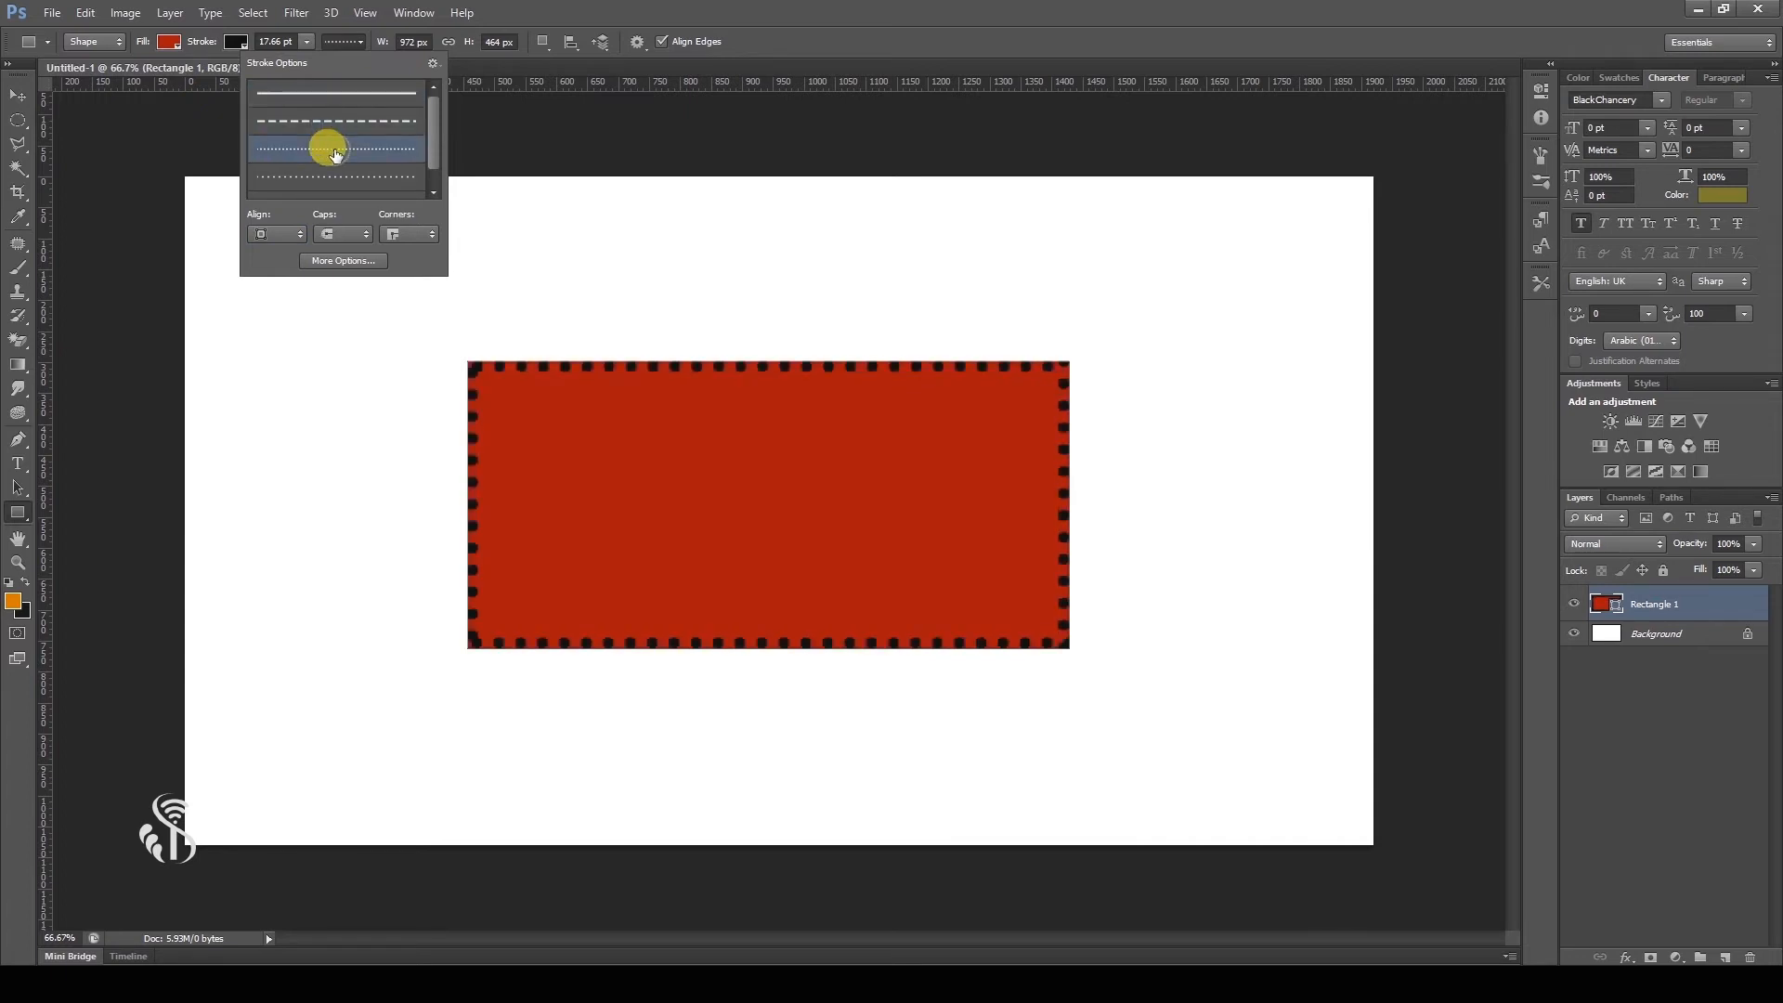
Compare butt, round and square caps on the rectangle's stroke and return to round caps.
left_click(353, 235)
left_click(342, 253)
left_click(341, 234)
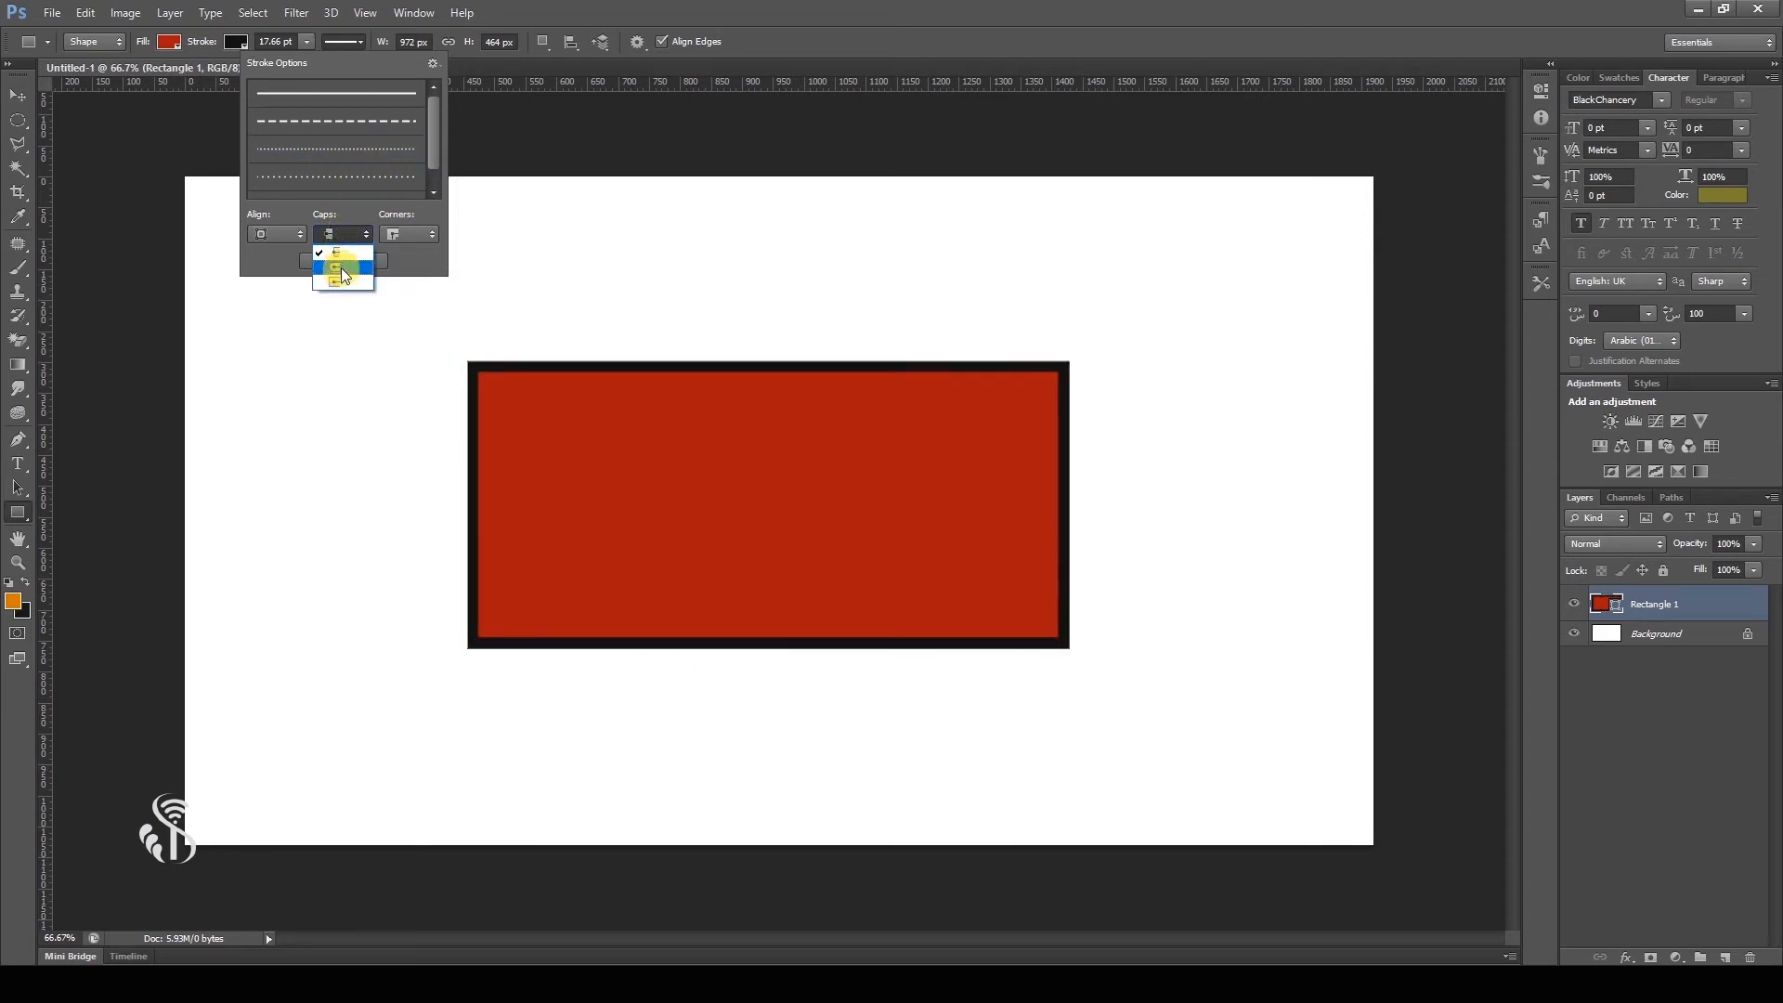
left_click(342, 269)
left_click(349, 280)
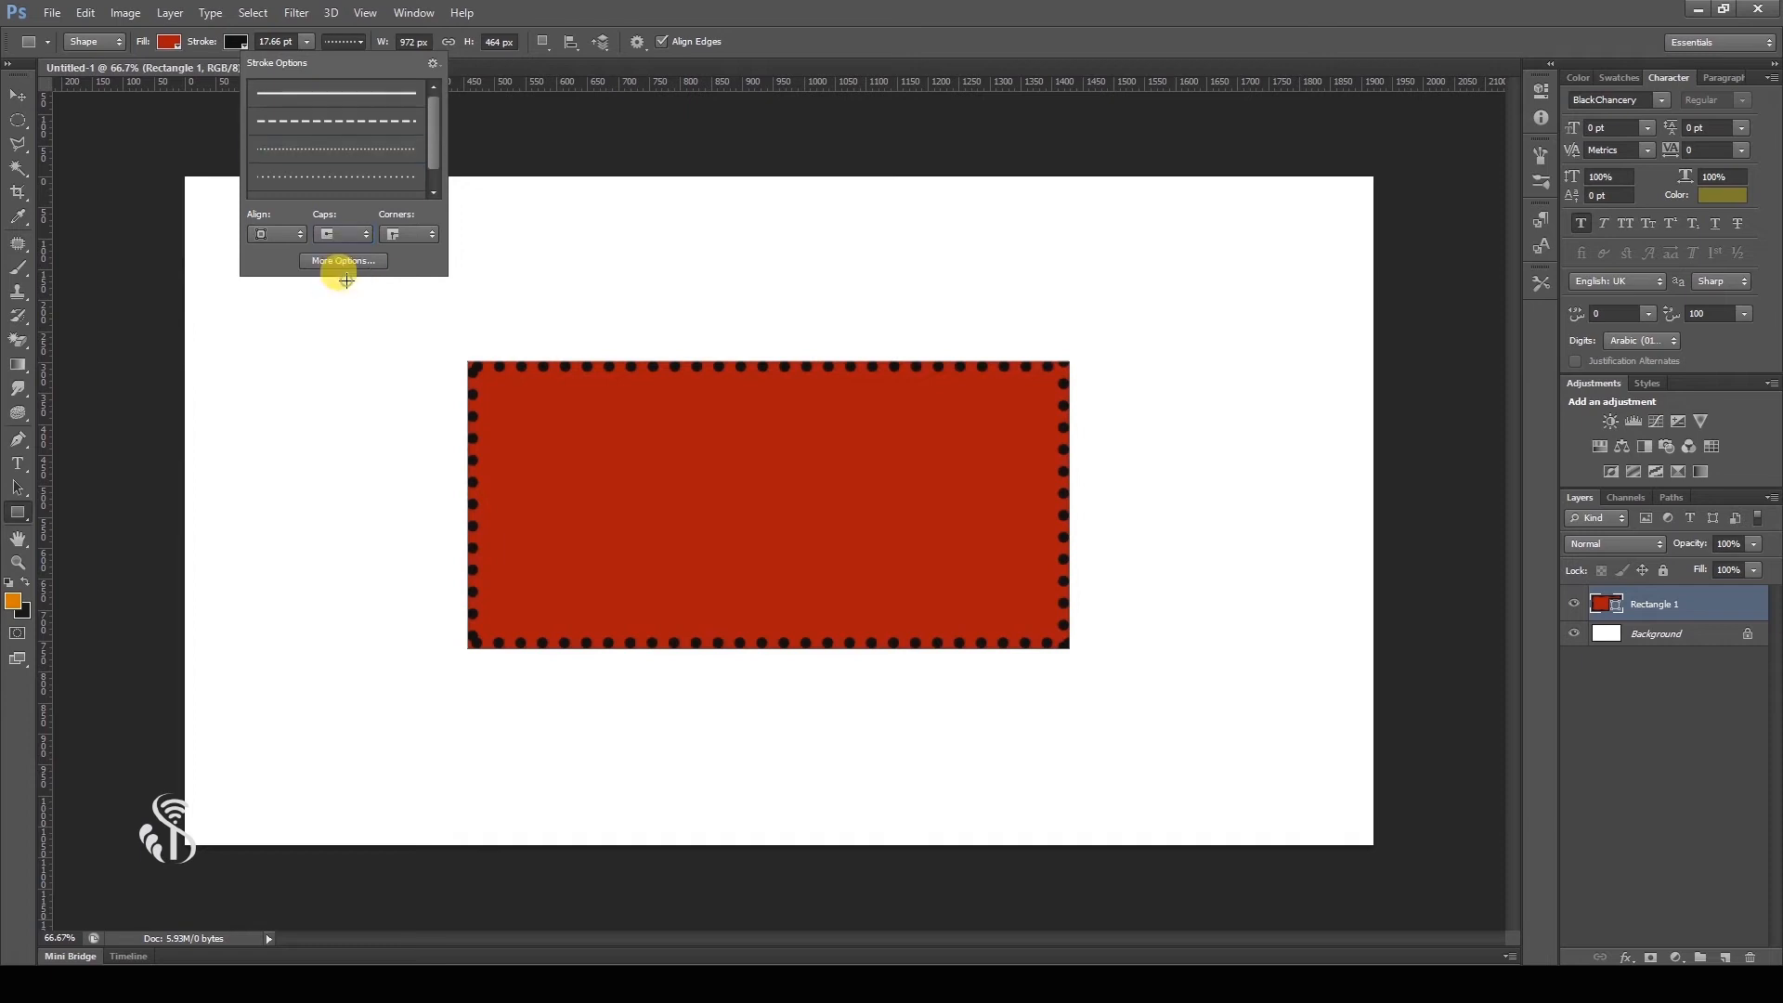
left_click(353, 234)
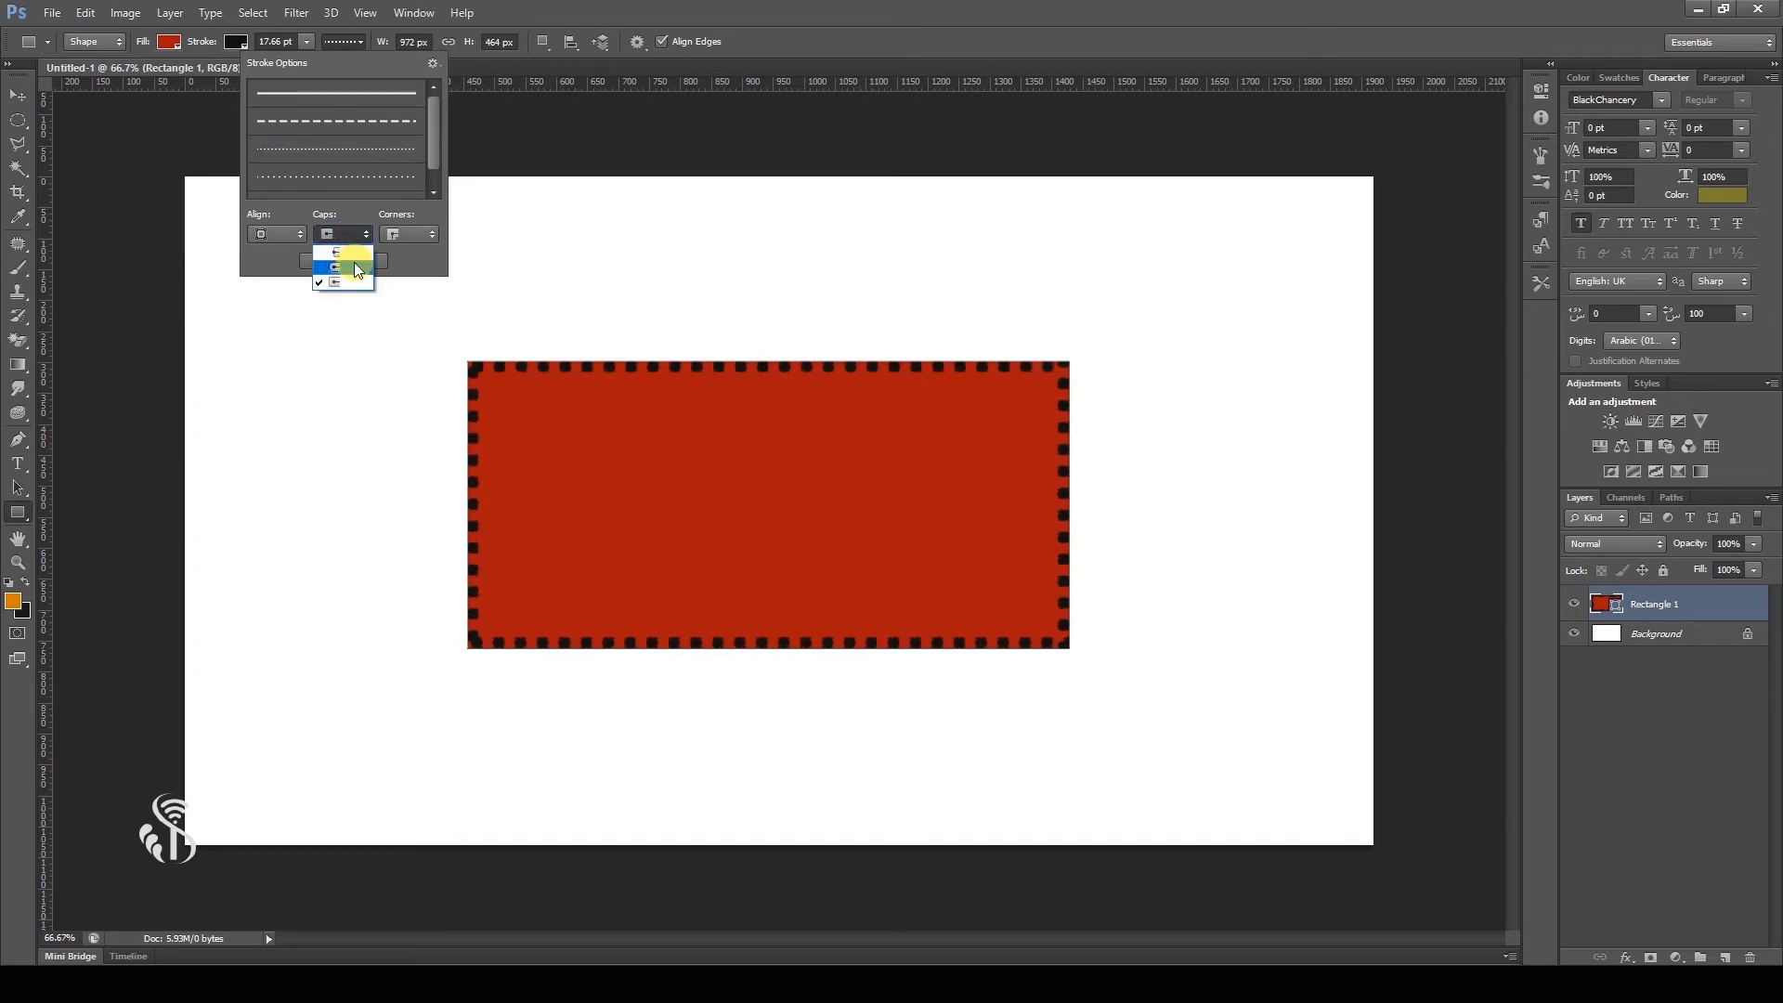
left_click(346, 269)
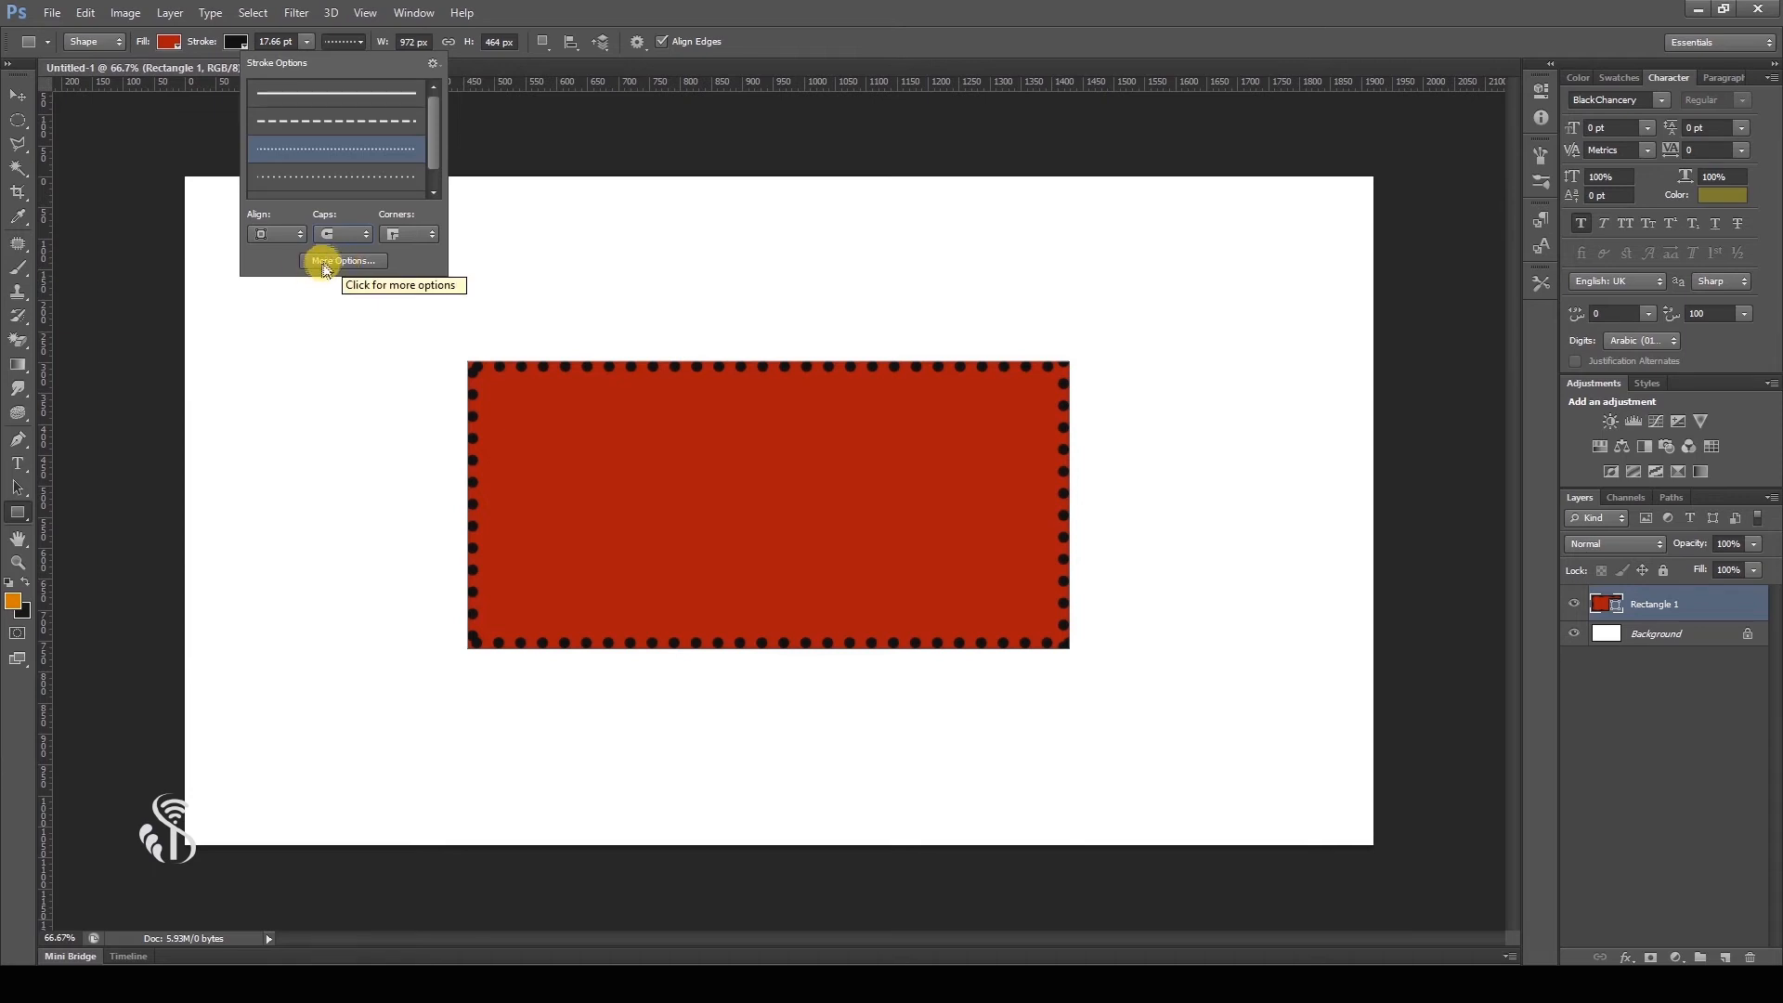
Try a custom dash pattern on the rectangle's stroke: dash 3, gap 5, dash 3, gap 6, dash 3, gap 6.
left_click(337, 261)
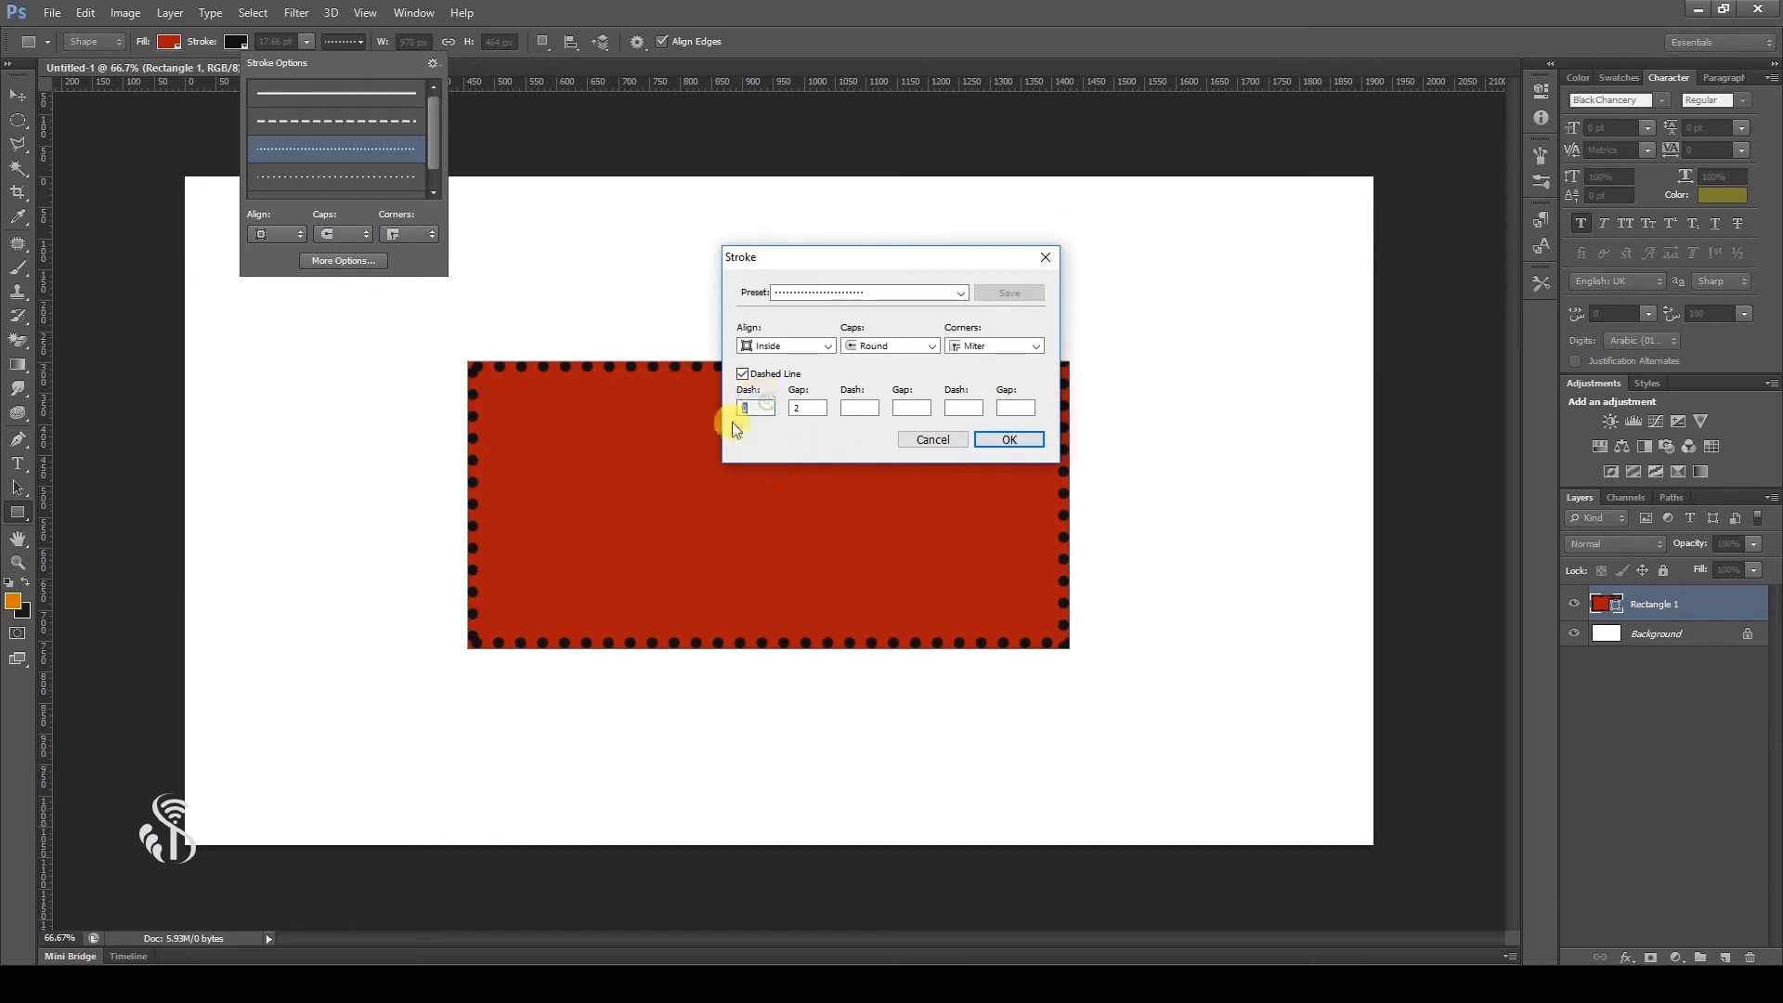
type("3")
double_click(820, 409)
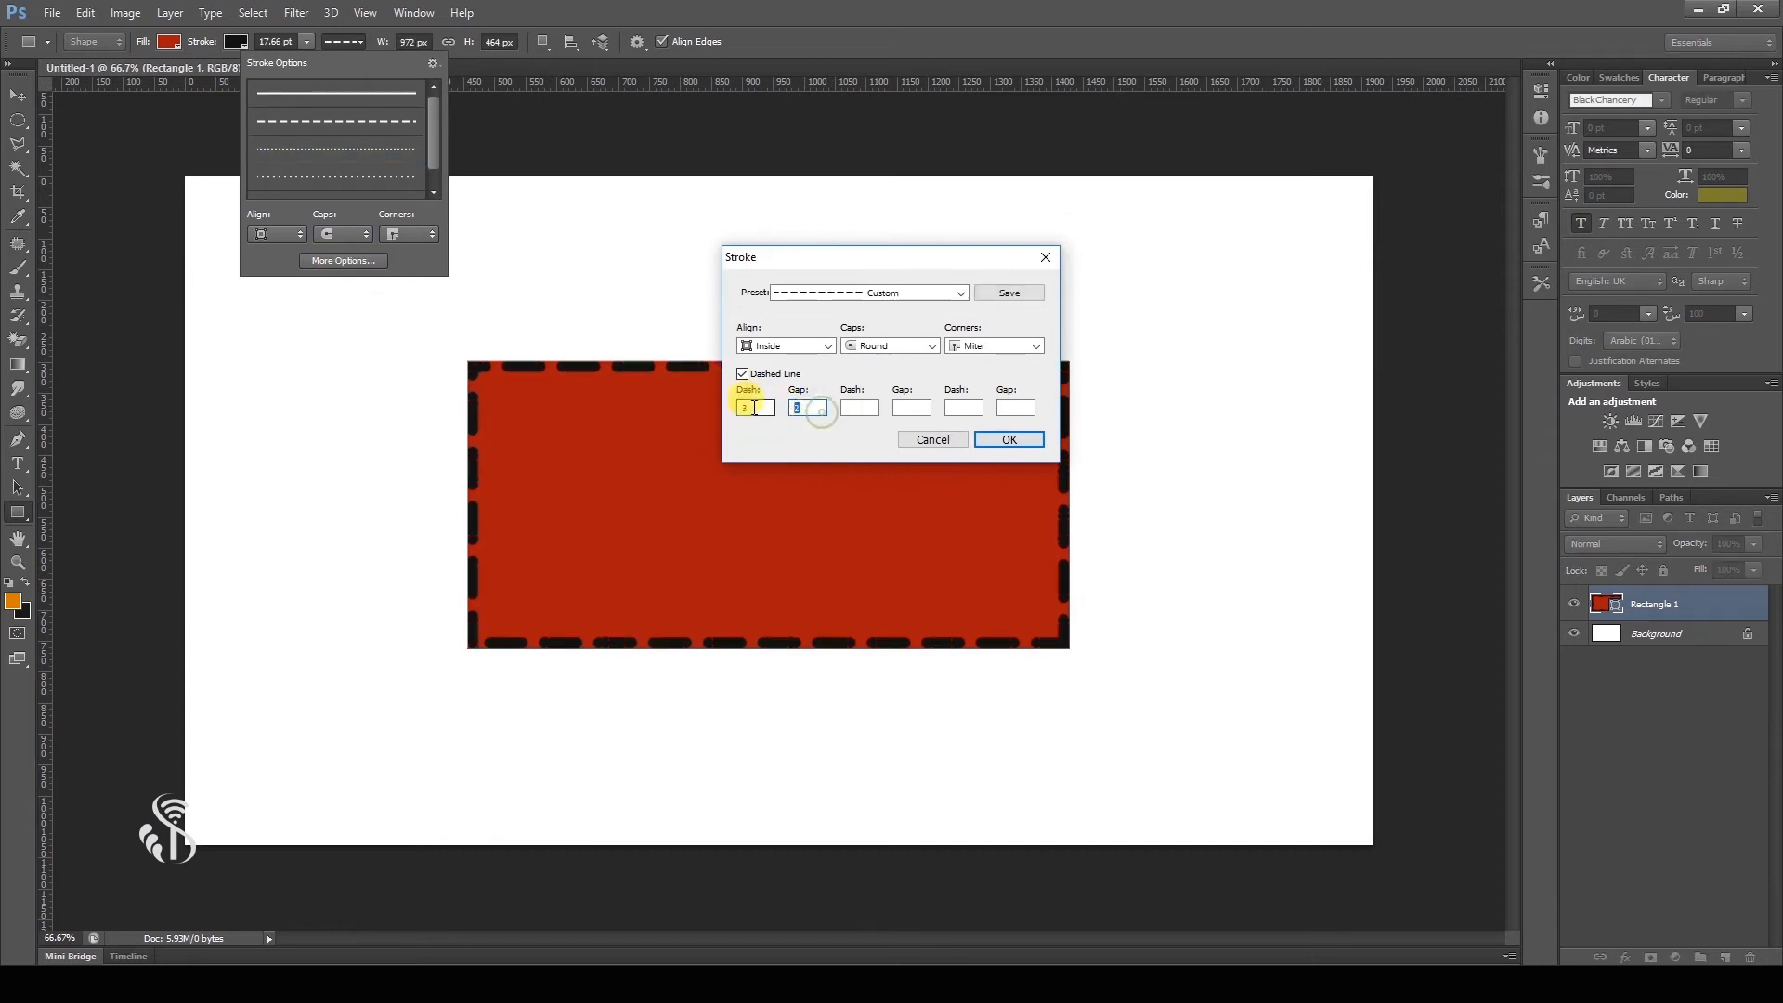
type("5")
left_click(862, 407)
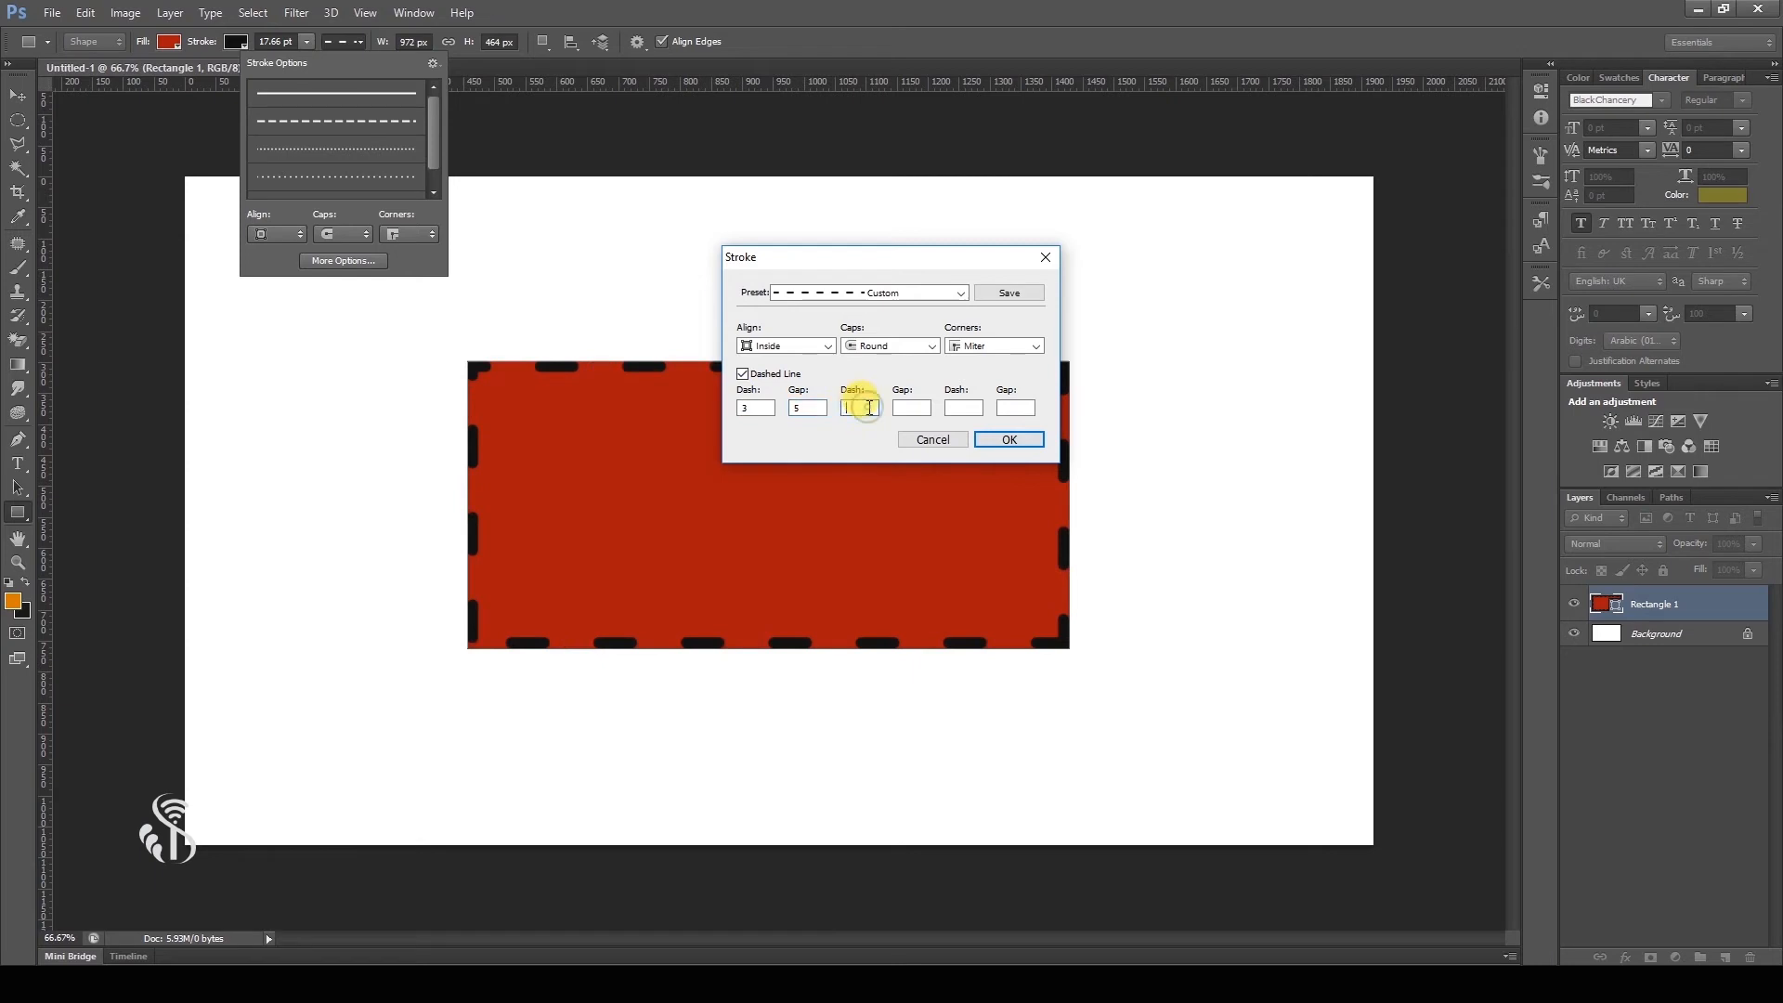
type("3")
left_click(912, 408)
type("6")
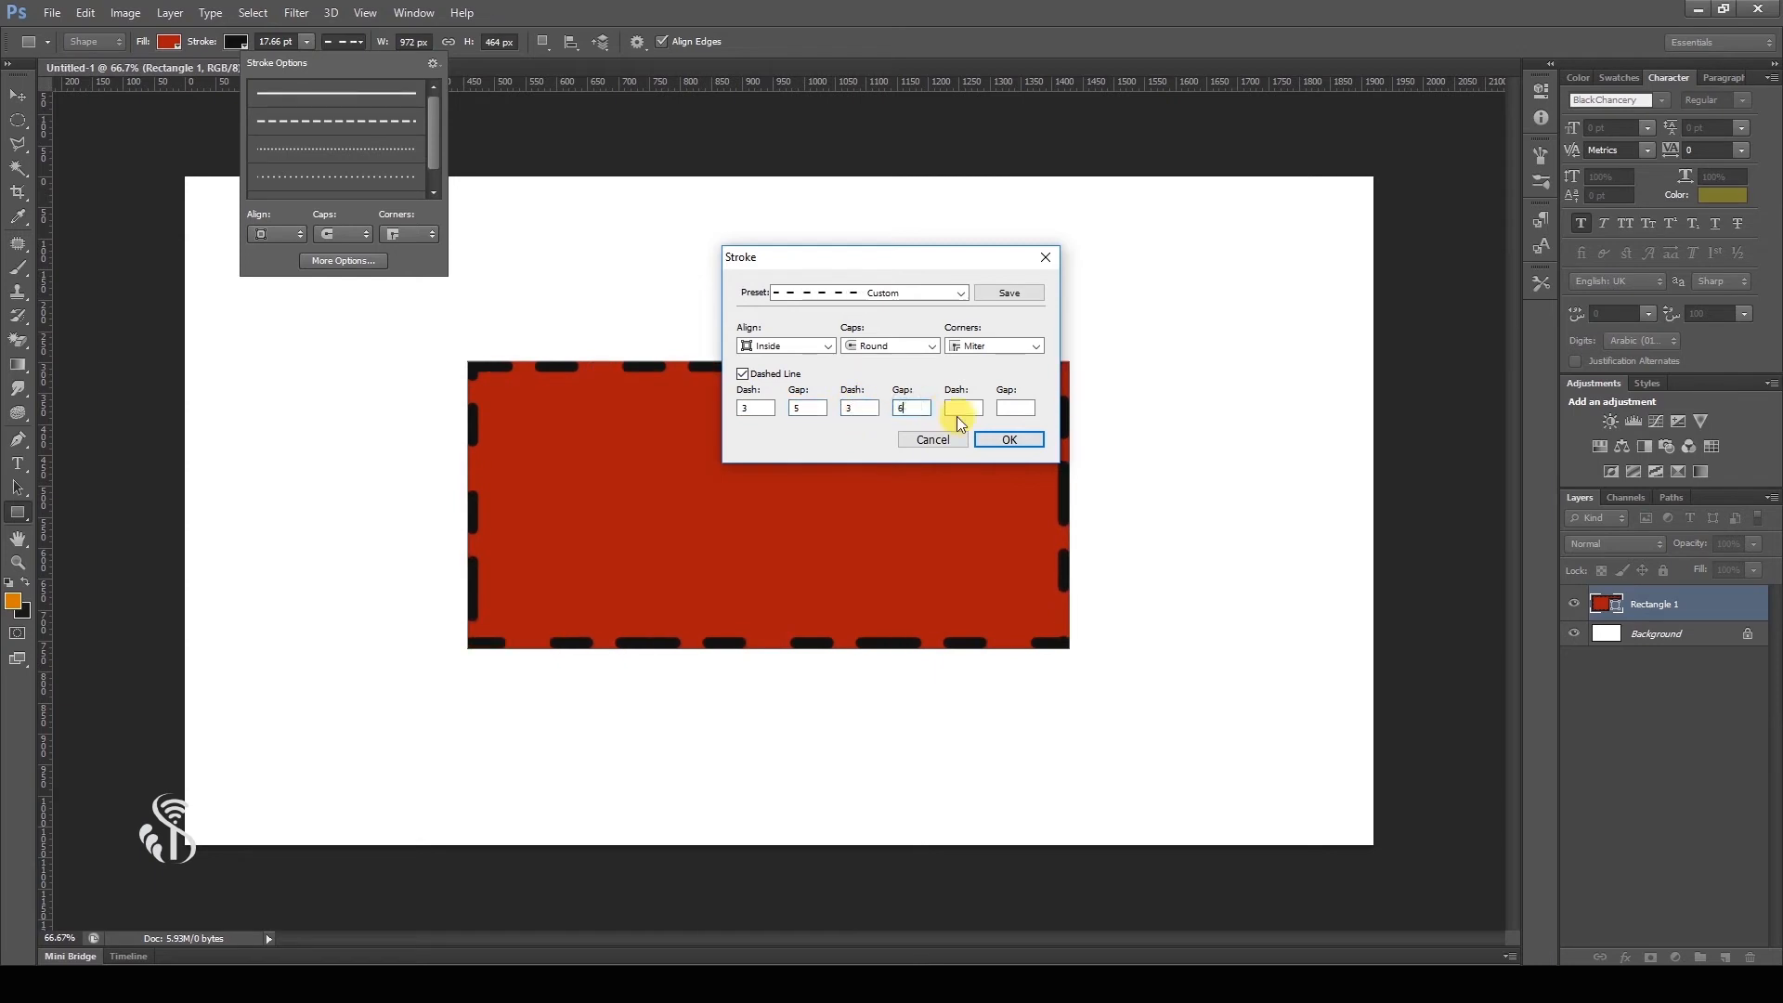
type("3")
left_click(1012, 408)
type("6")
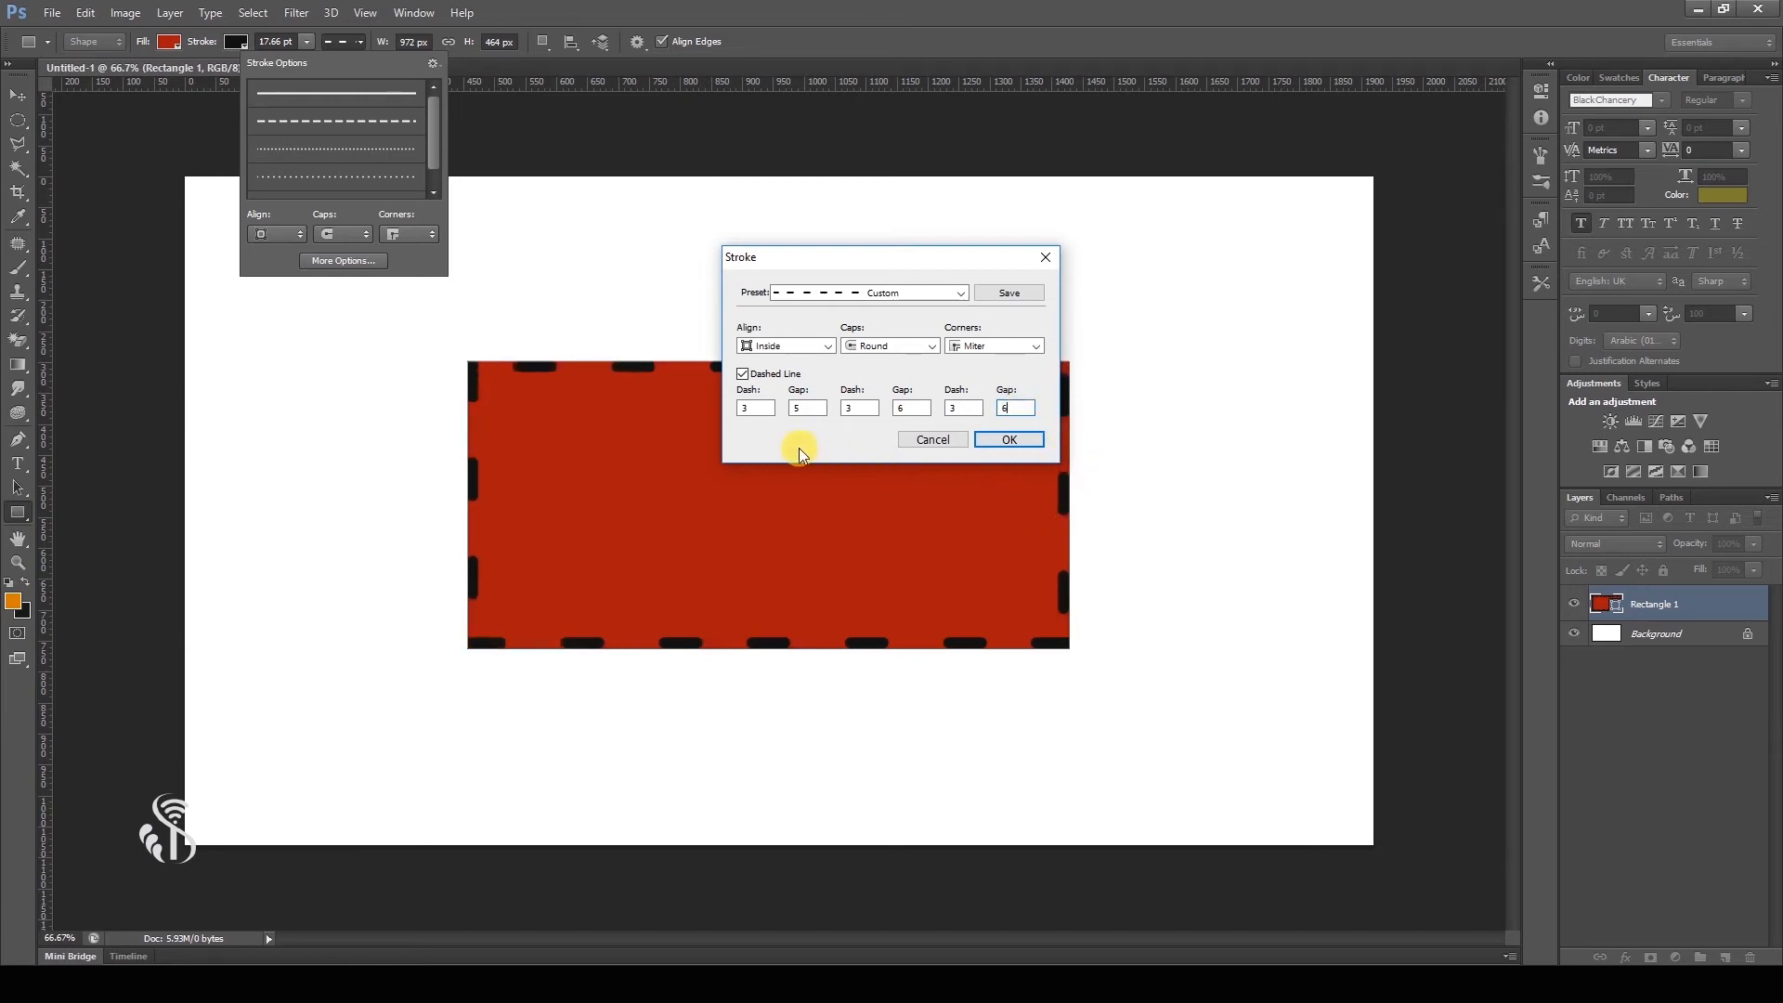
Try the dotted preset in the detailed stroke settings, and apply the dashed preset with dash 4 and gap 2.
left_click(961, 296)
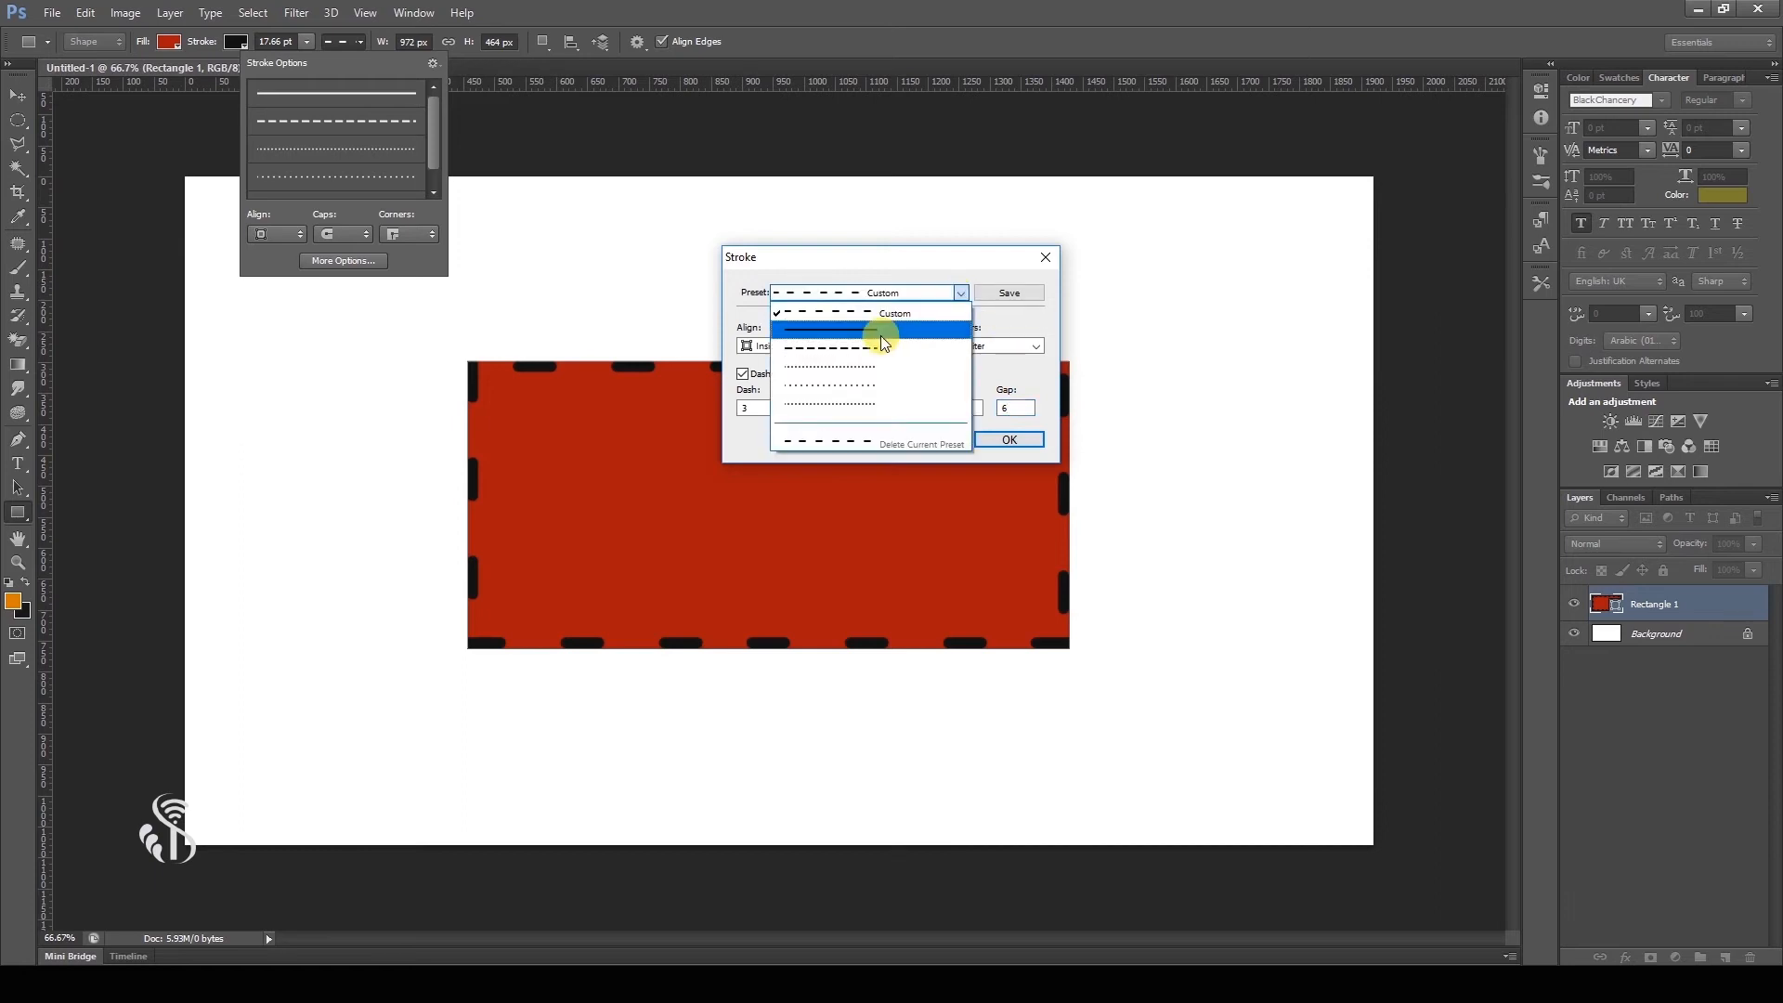
left_click(858, 385)
left_click(958, 293)
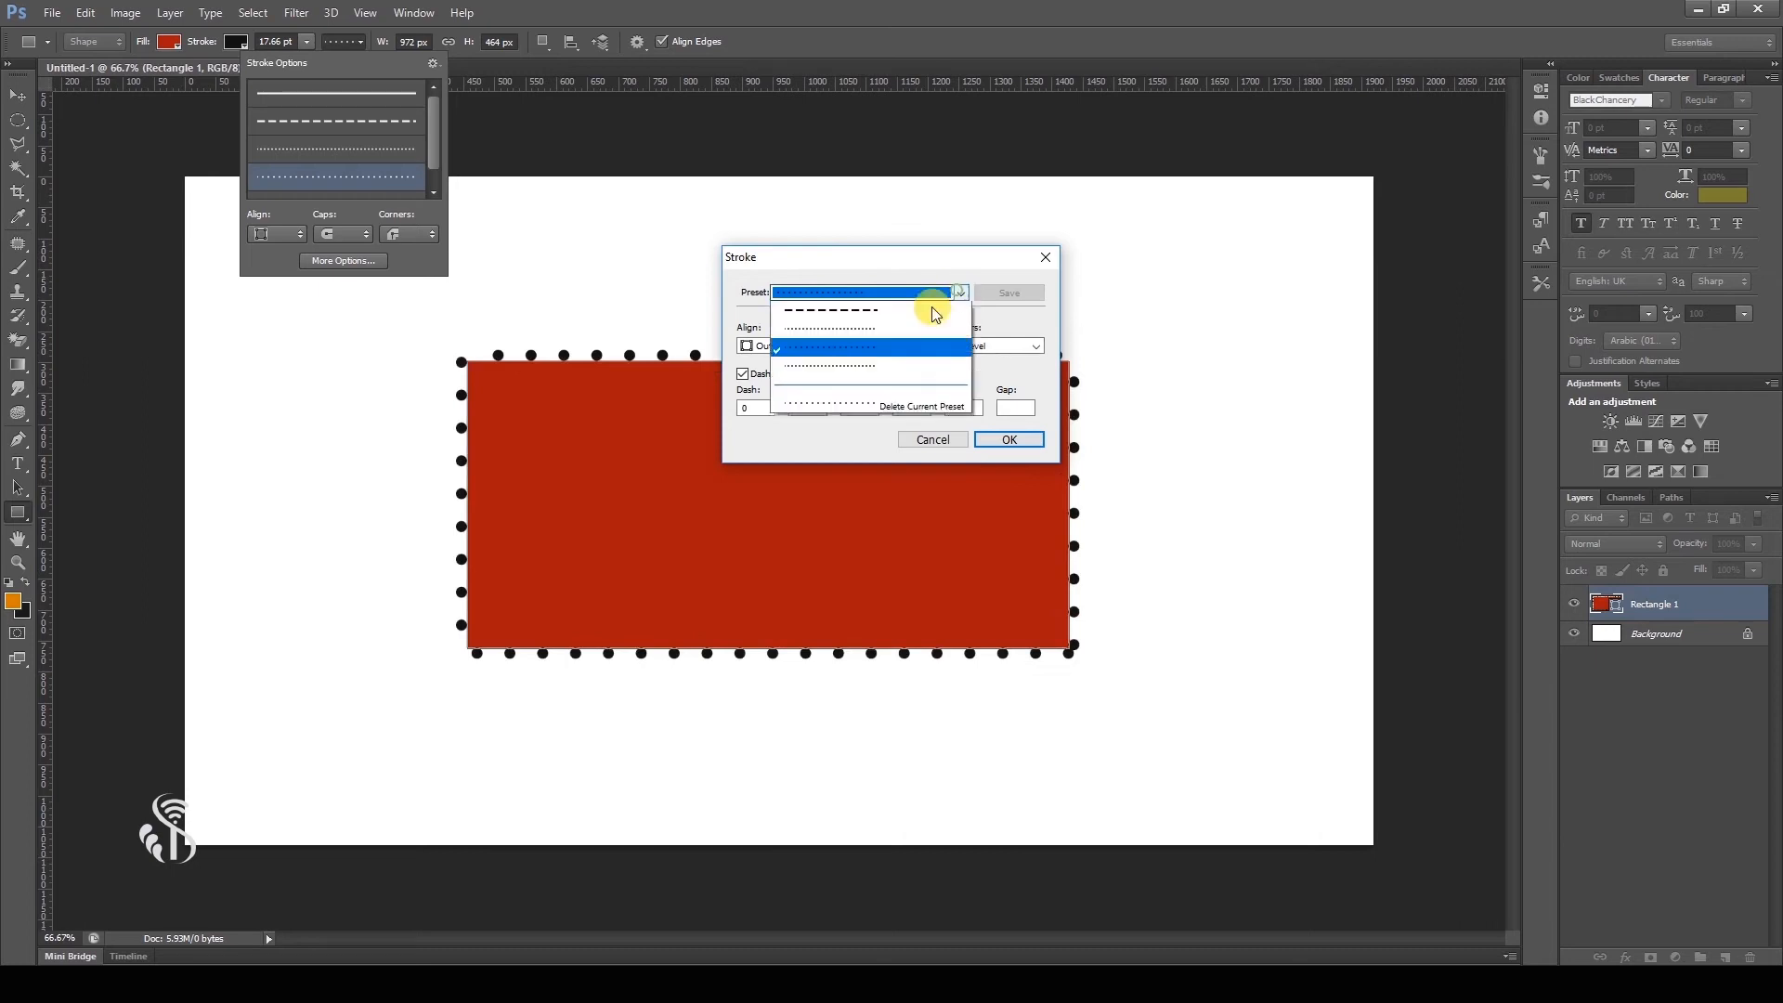
left_click(853, 330)
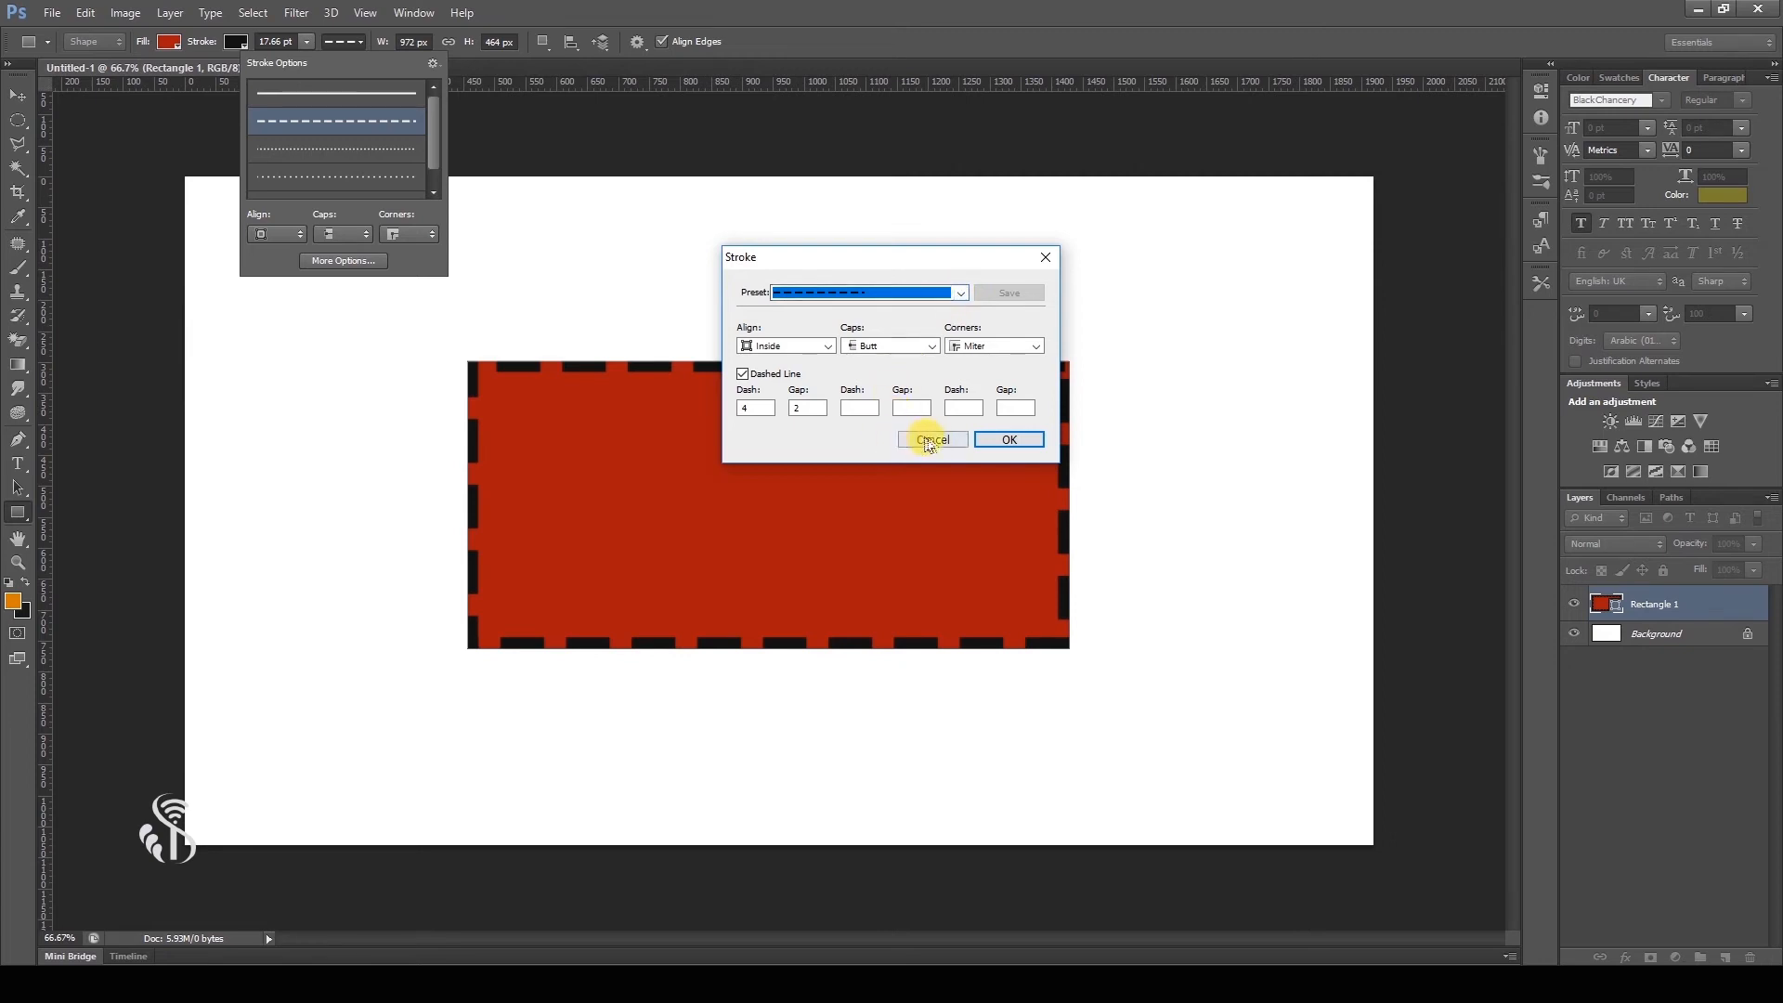
left_click(1003, 438)
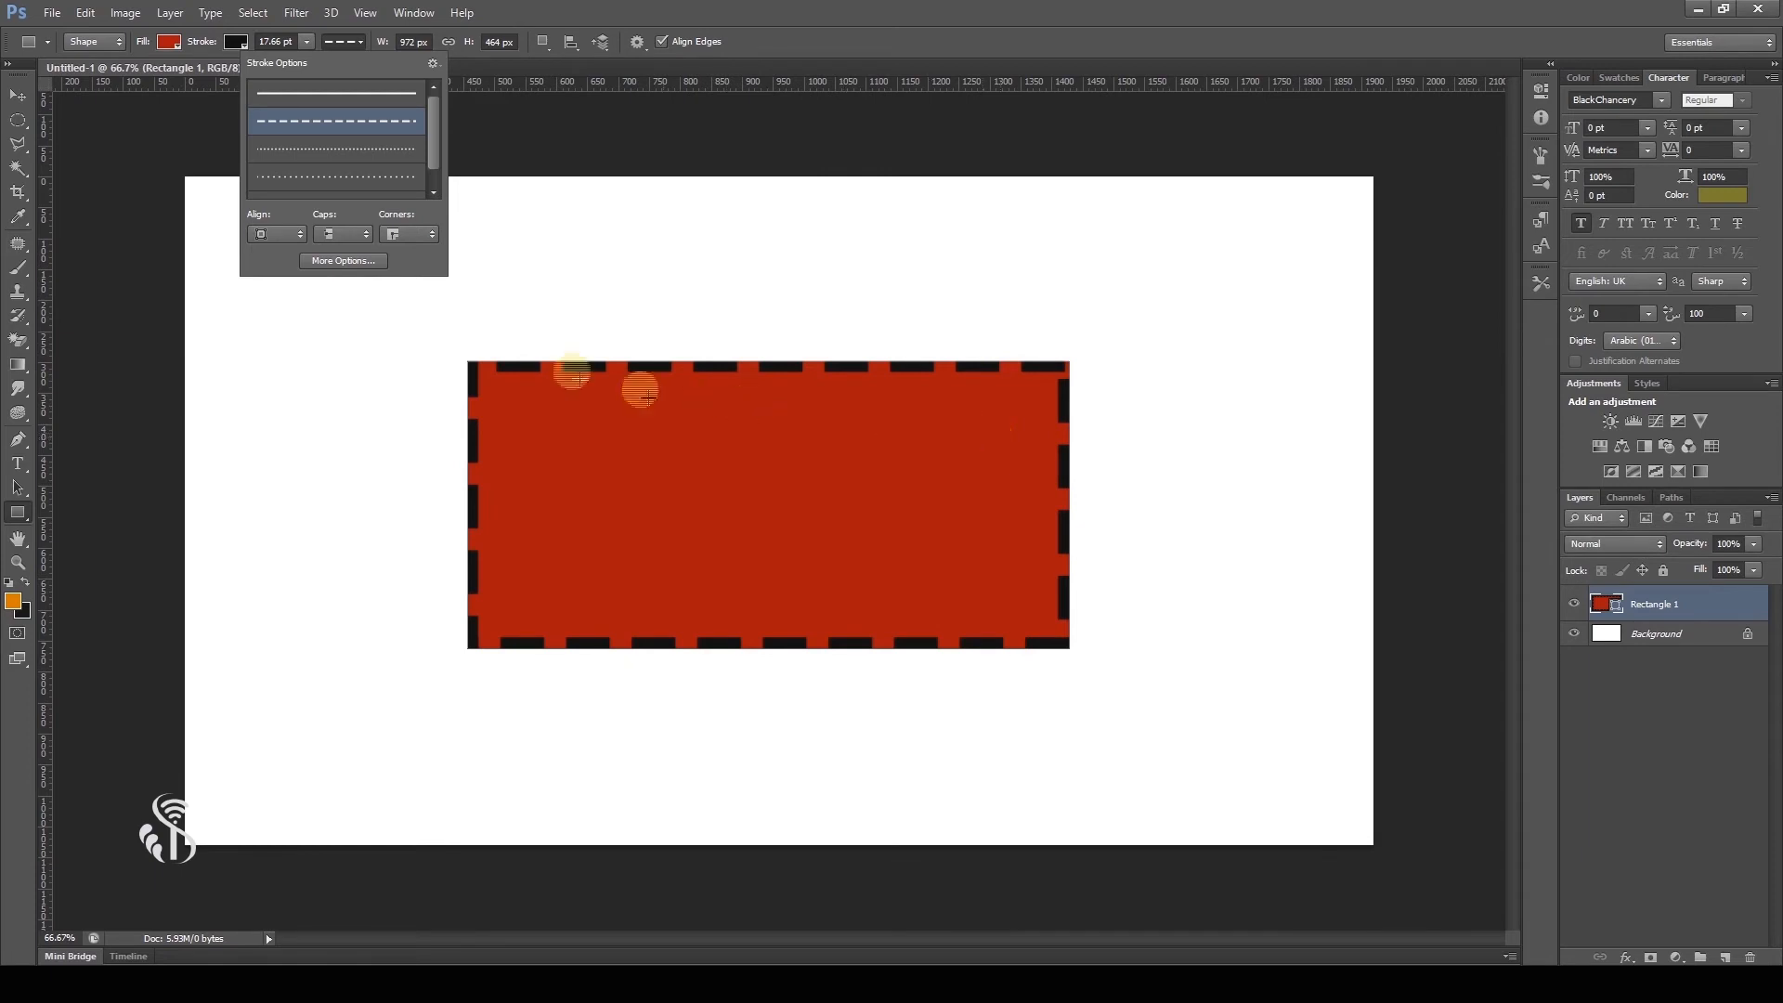
Align the rectangle's stroke to the outside and give it round caps and round corners, trying bevelled corners as well.
left_click(425, 238)
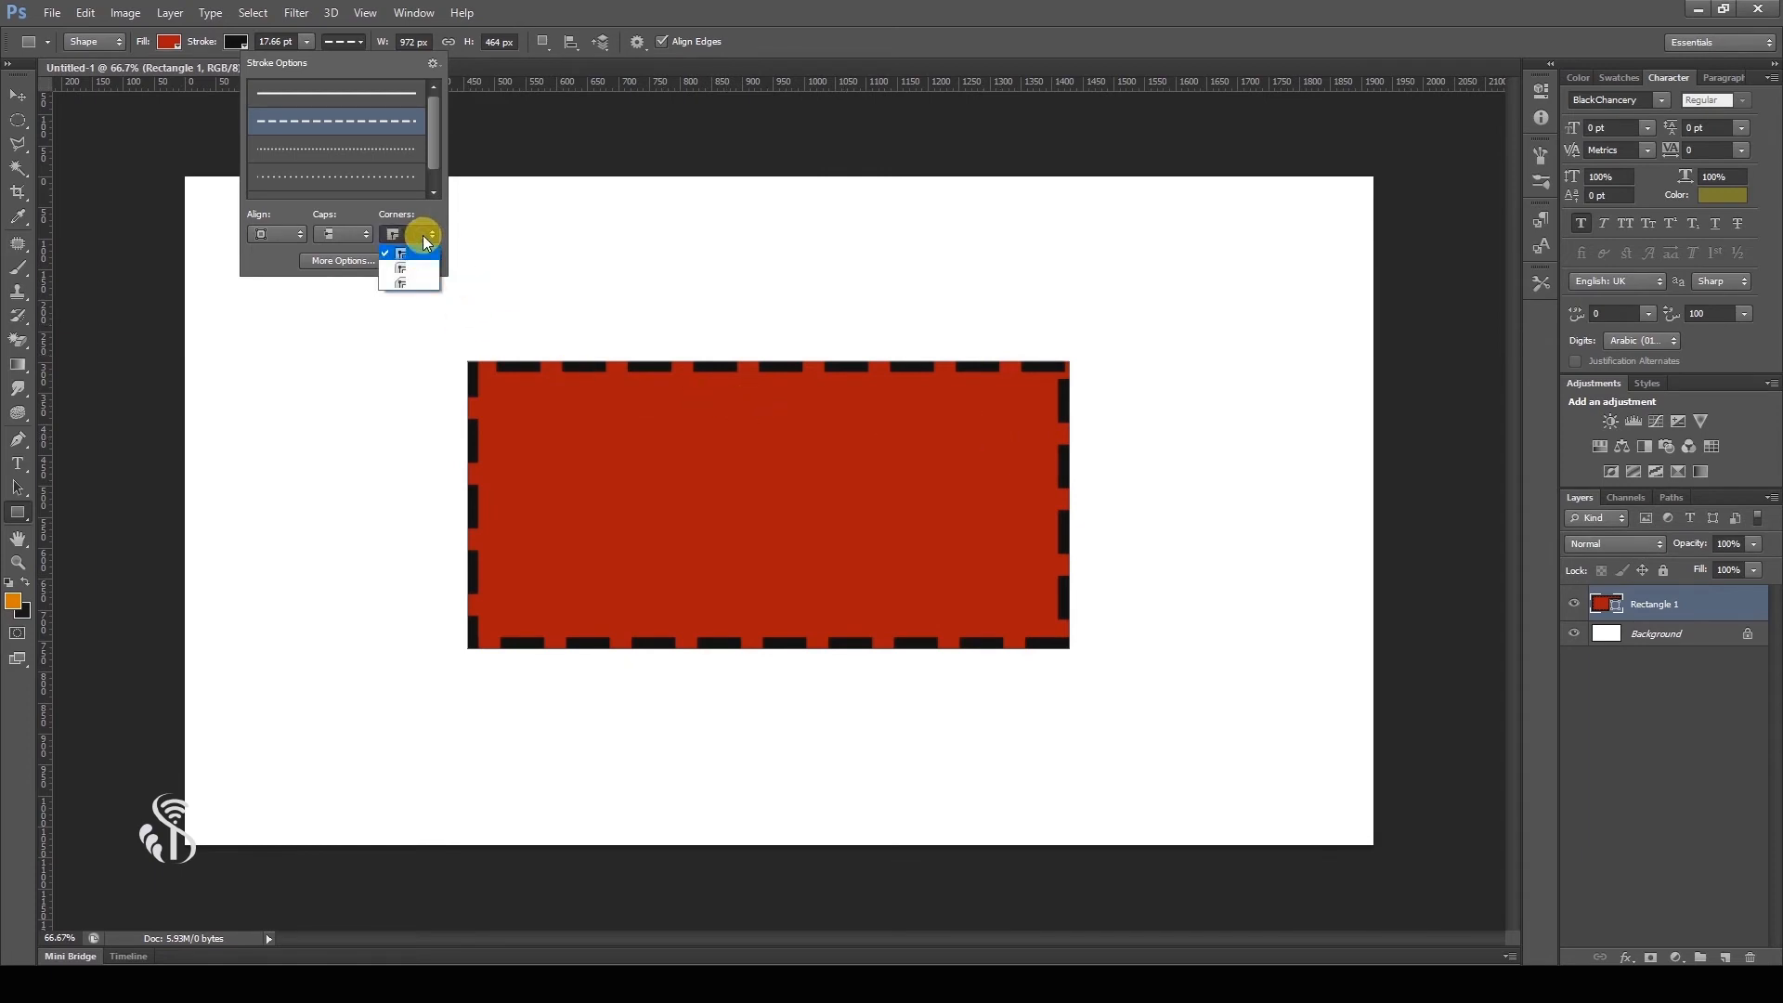
left_click(411, 268)
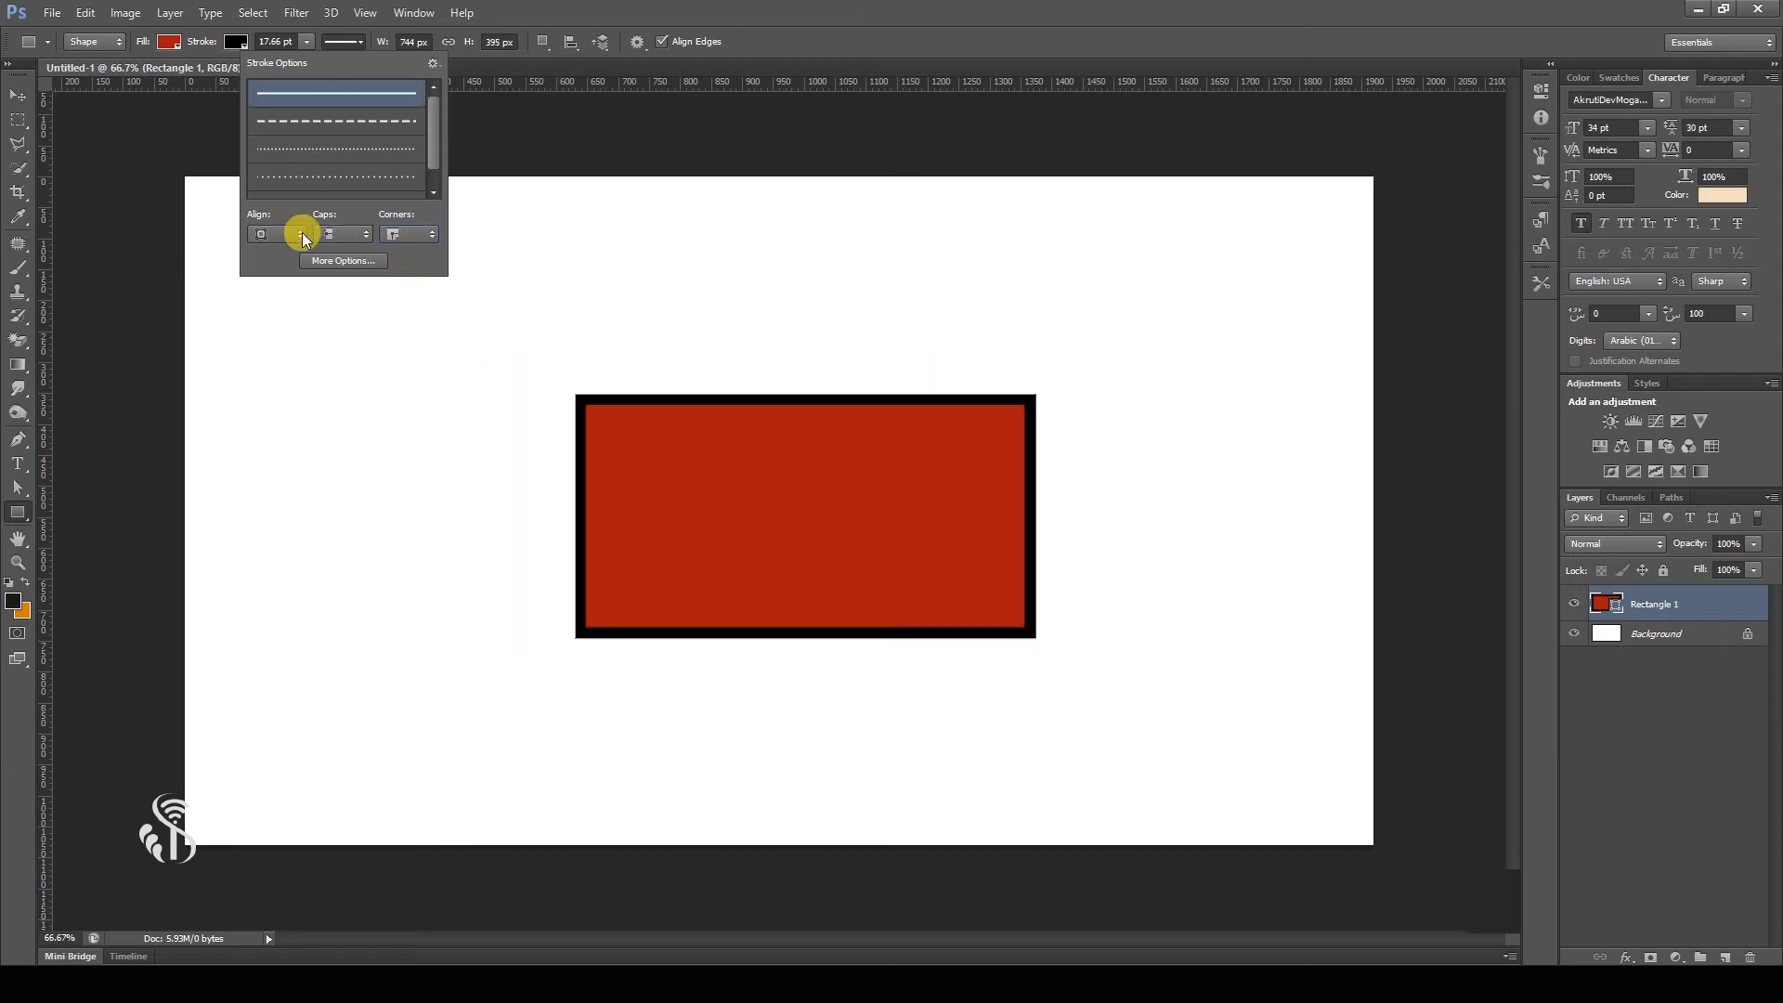
left_click(299, 234)
left_click(275, 282)
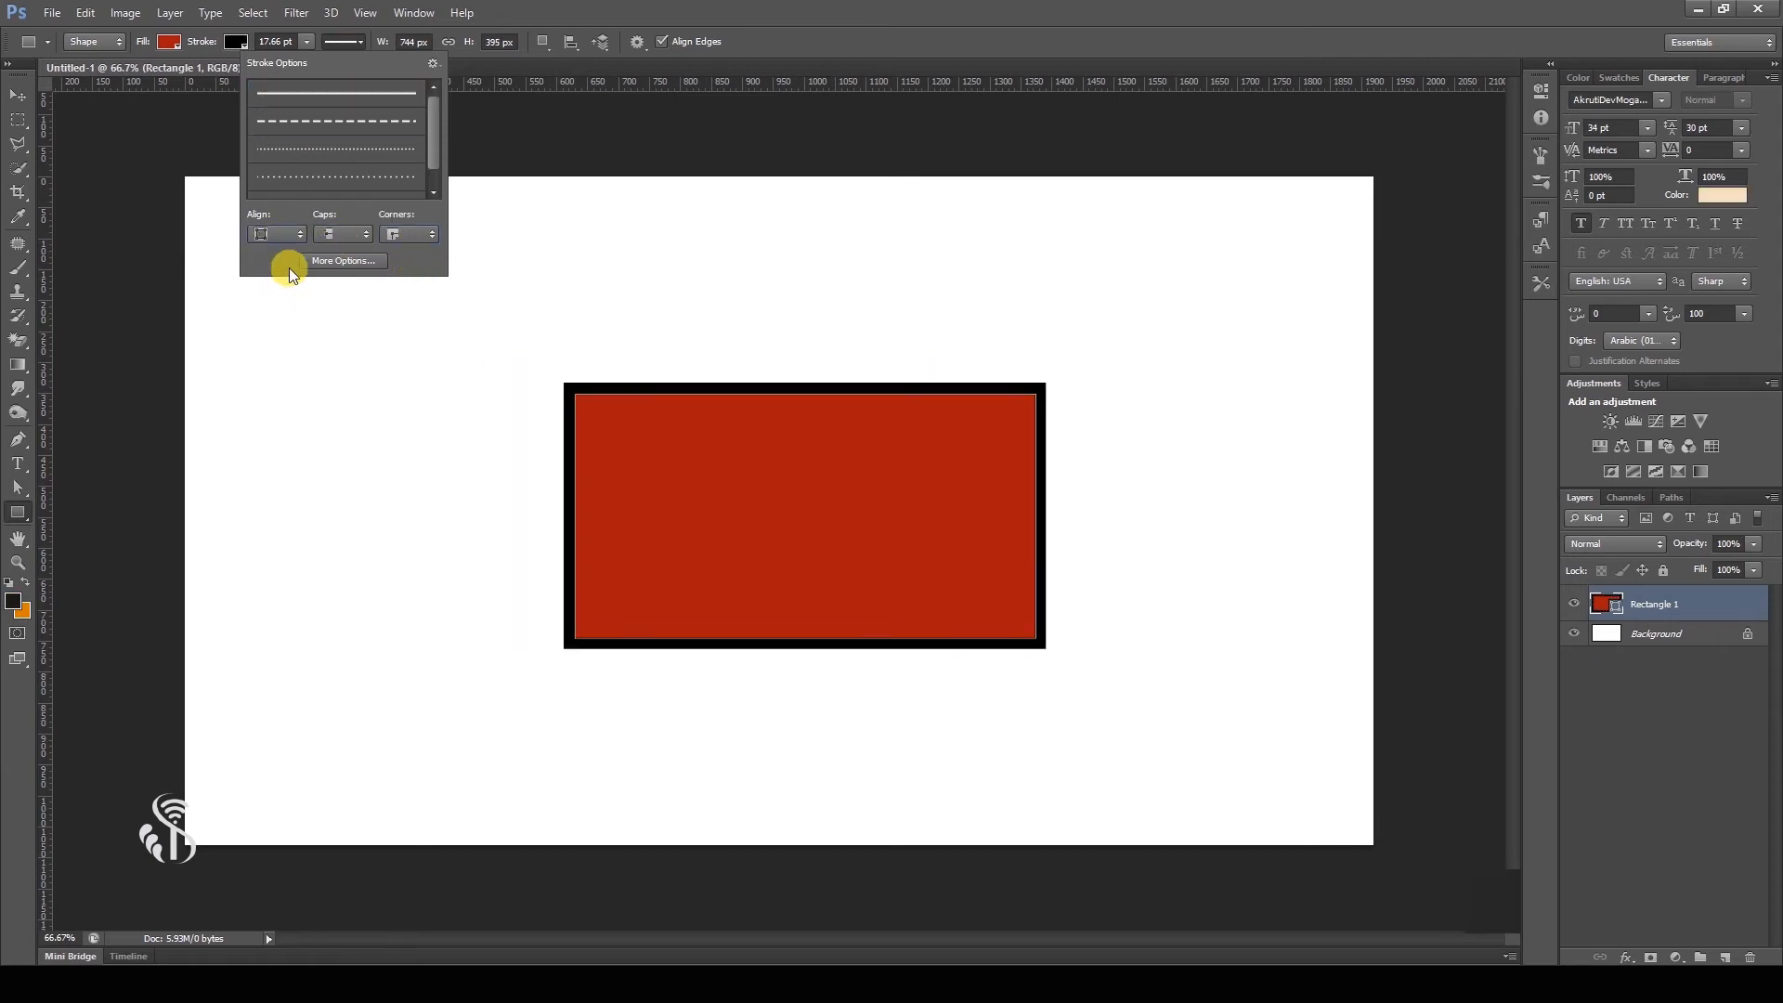
left_click(349, 267)
left_click(431, 234)
left_click(403, 281)
left_click(415, 269)
Compare bevel and round corners in the detailed stroke settings, keep round, and save the stroke as a preset.
left_click(375, 263)
left_click_drag(868, 251, 1041, 164)
left_click(1205, 253)
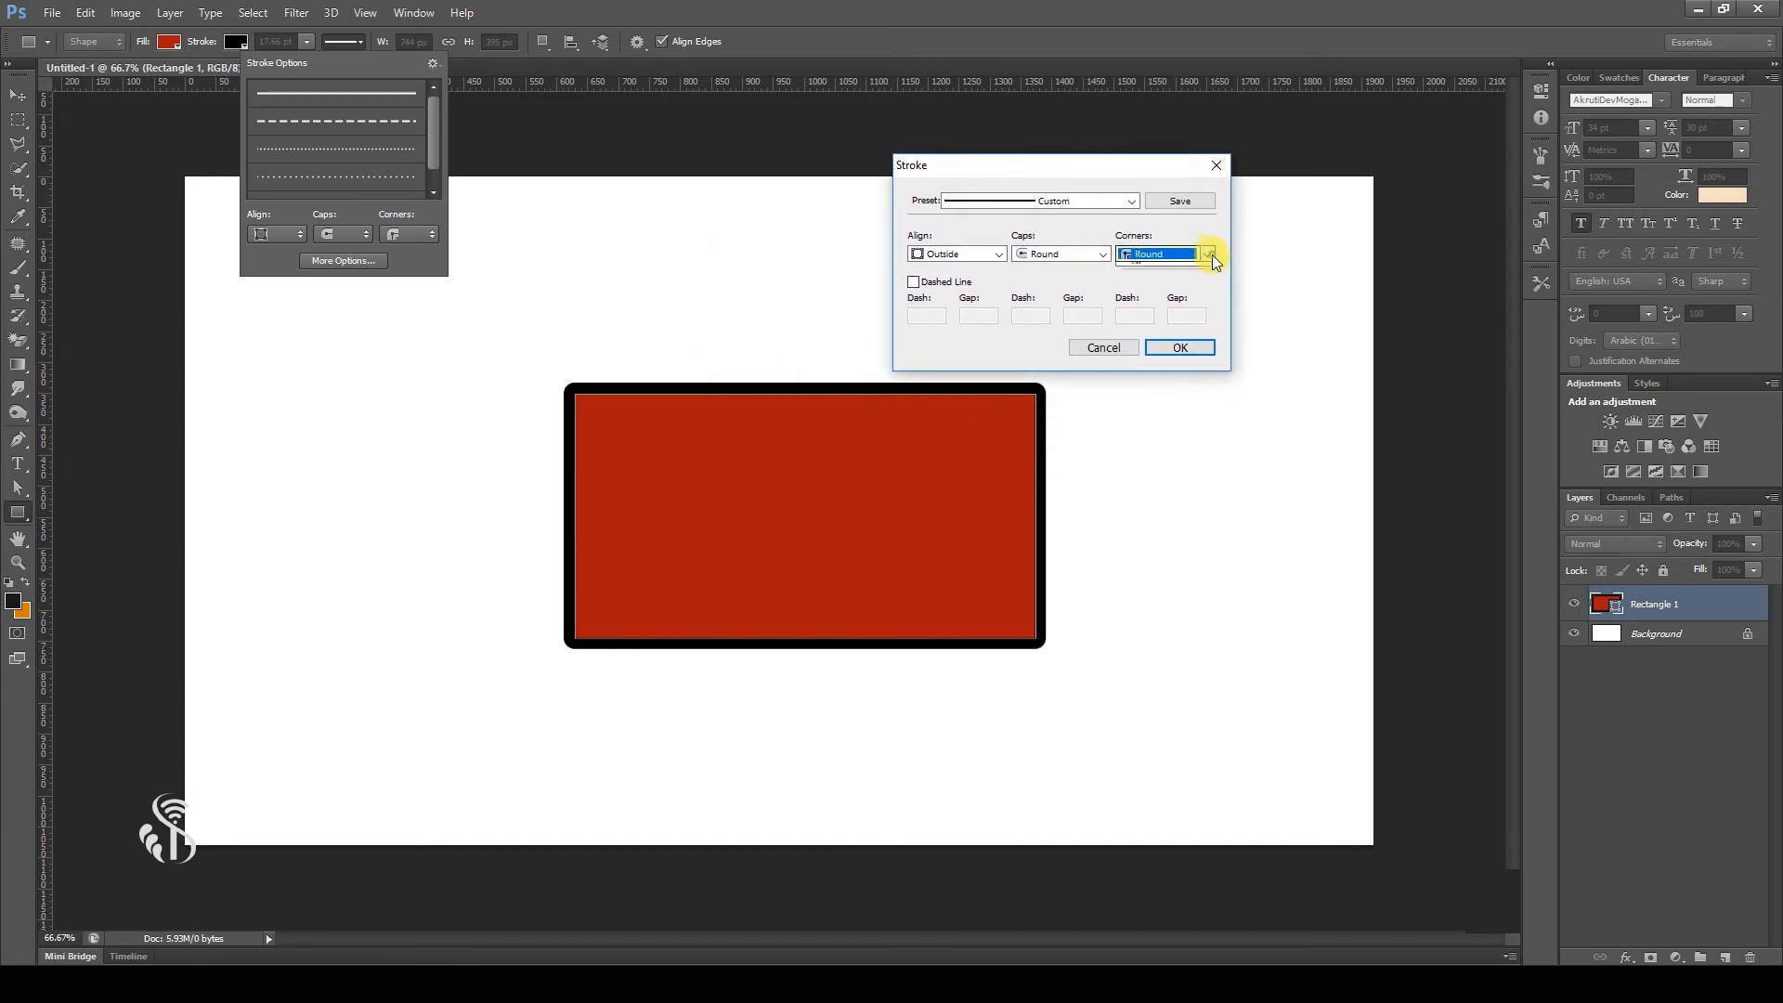
left_click(1172, 299)
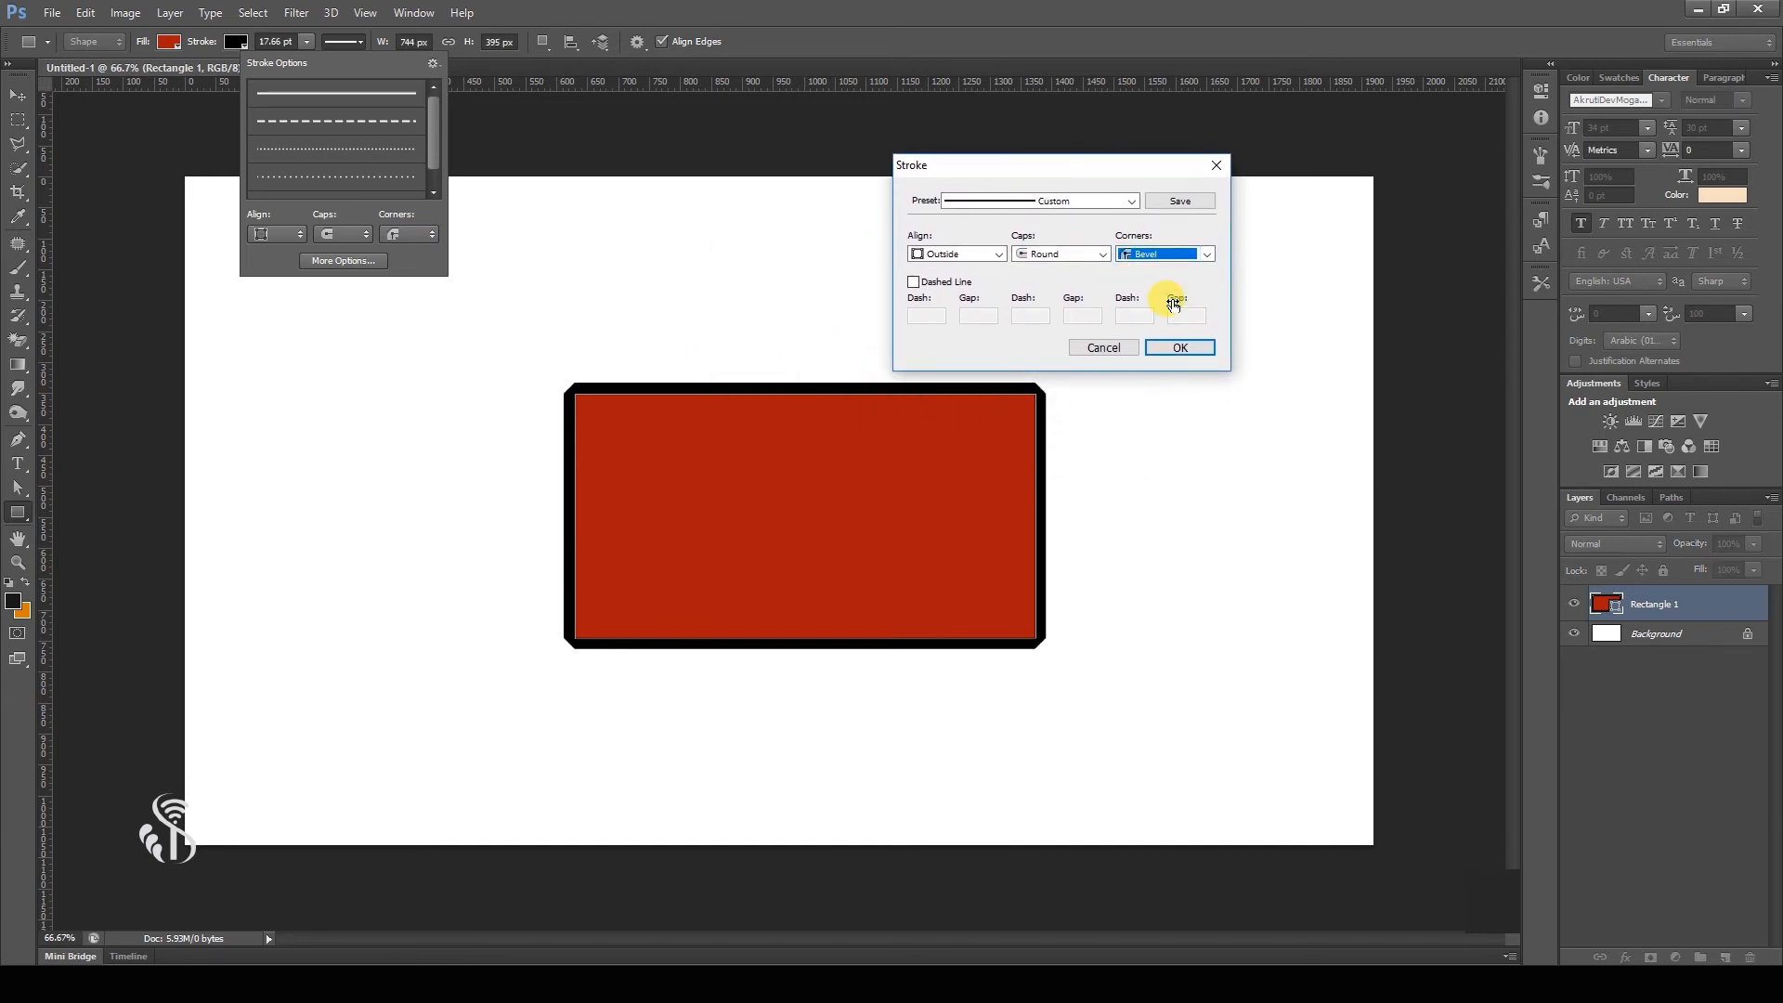
left_click(1208, 253)
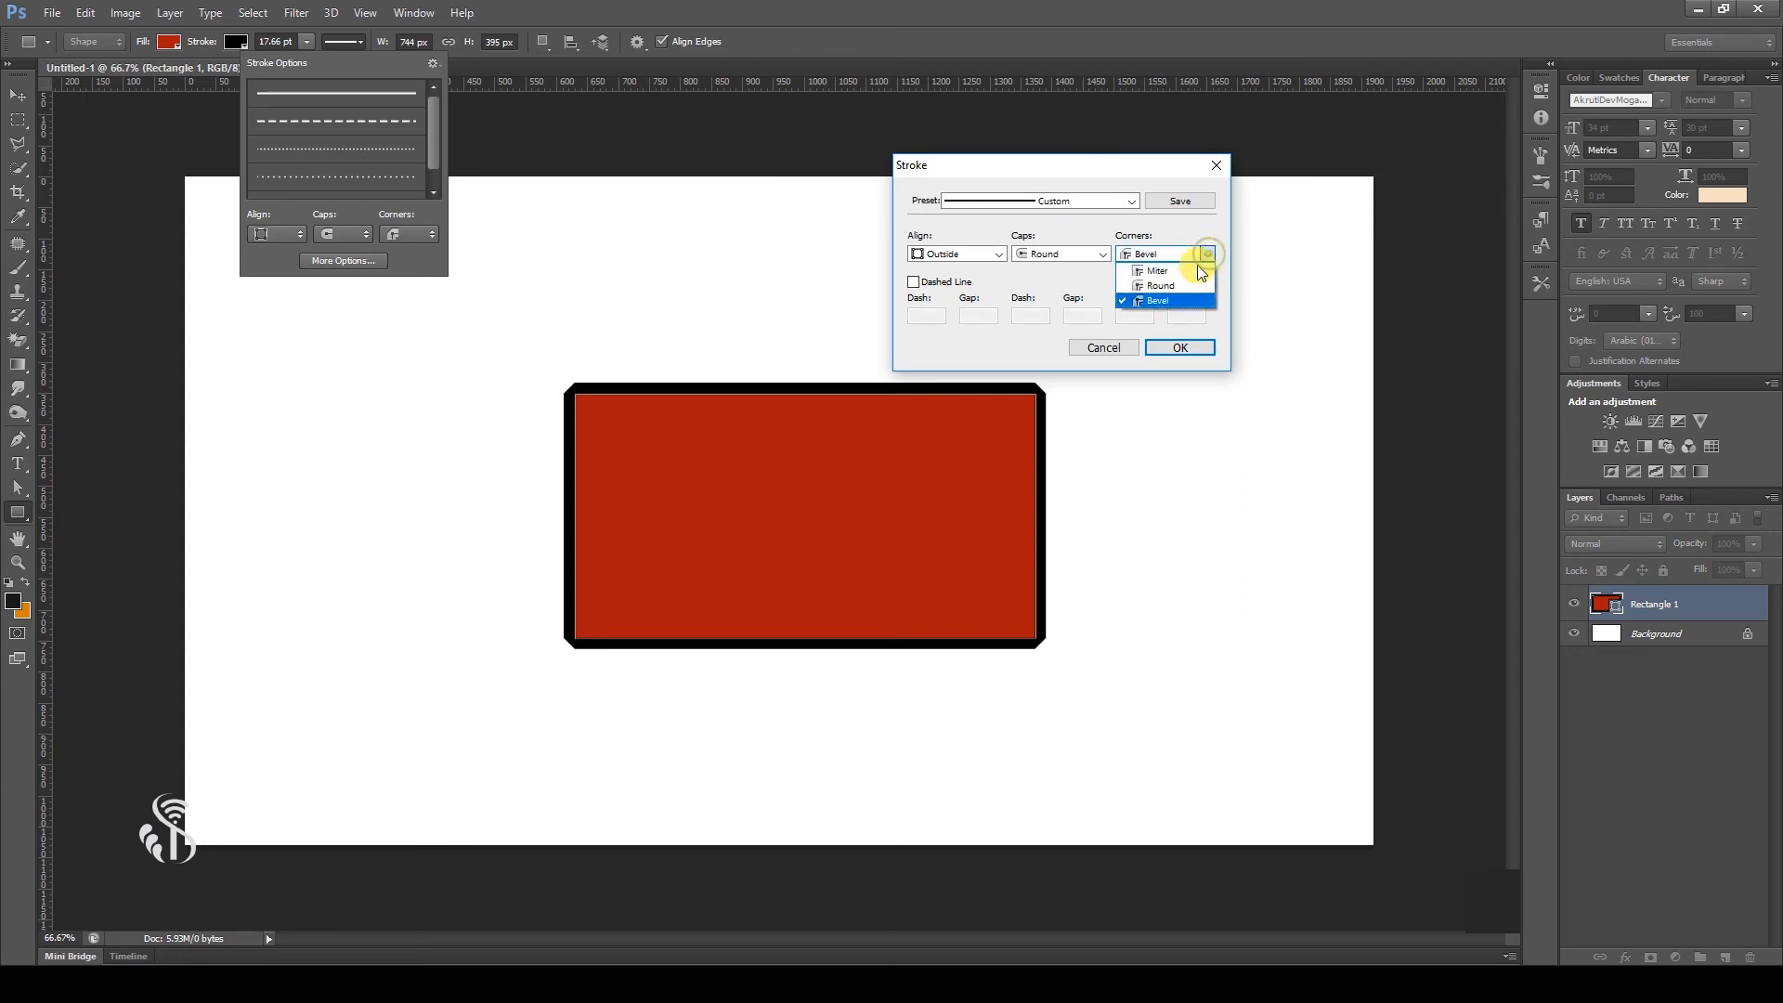
left_click(1184, 282)
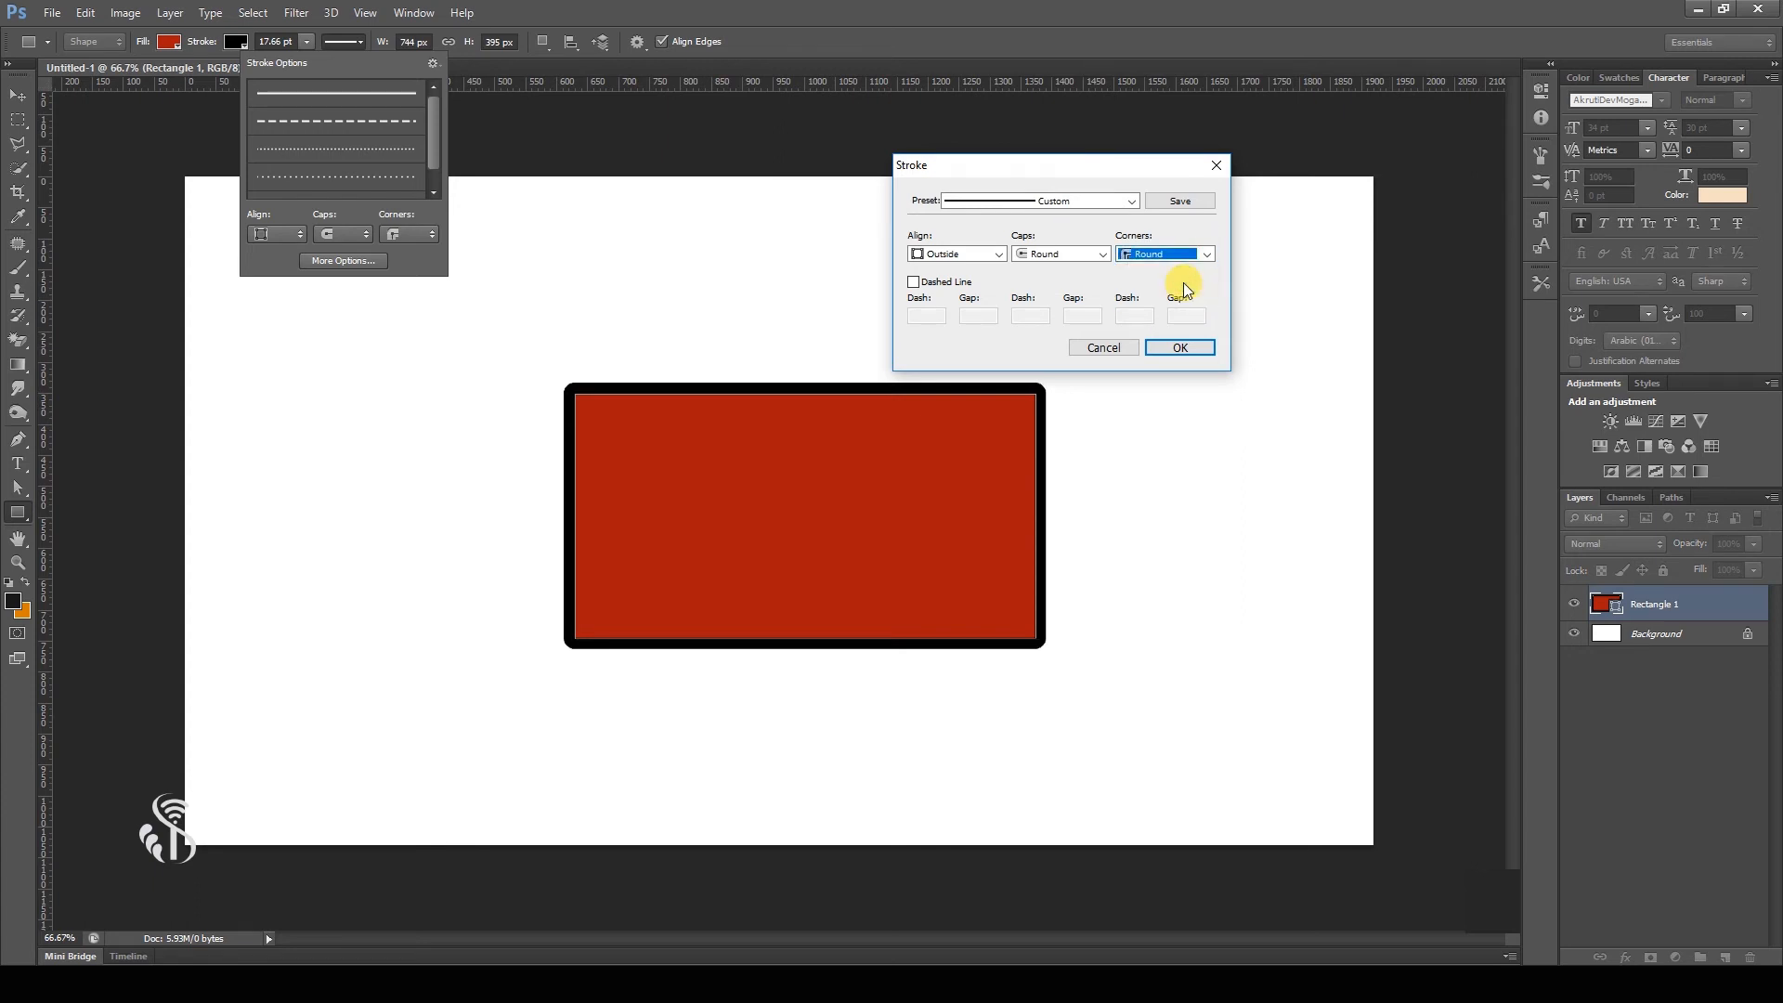
left_click(1189, 201)
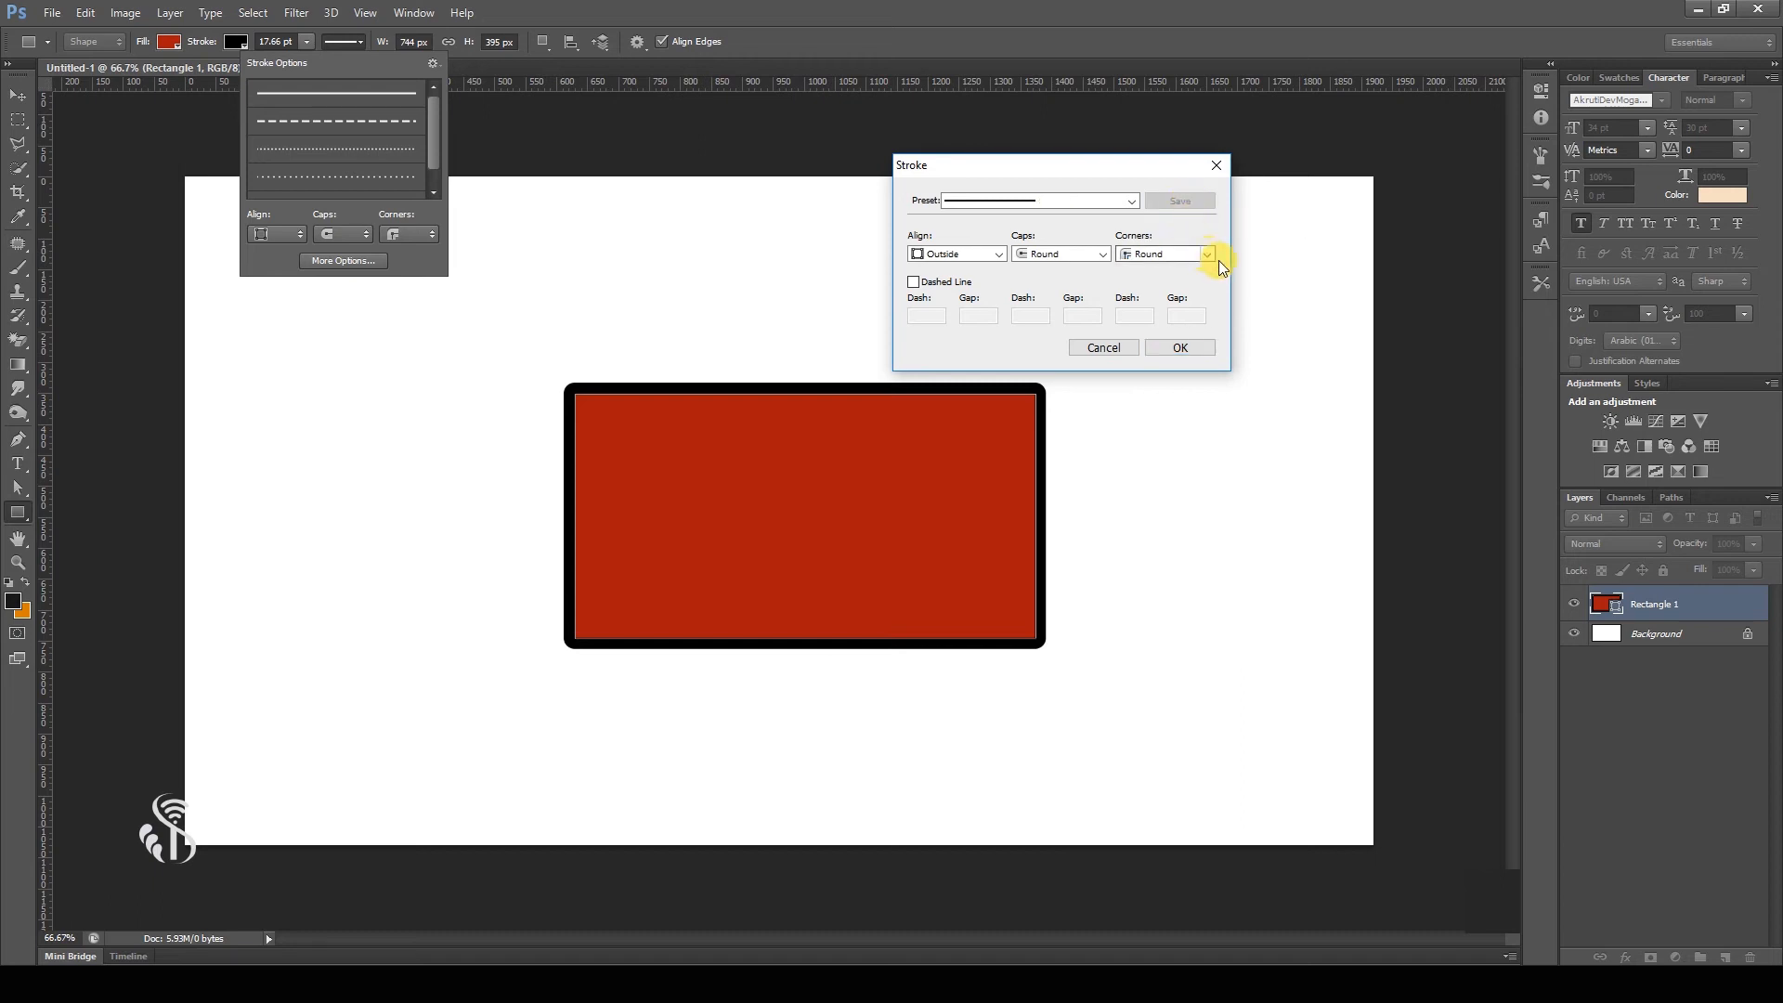
left_click(1205, 347)
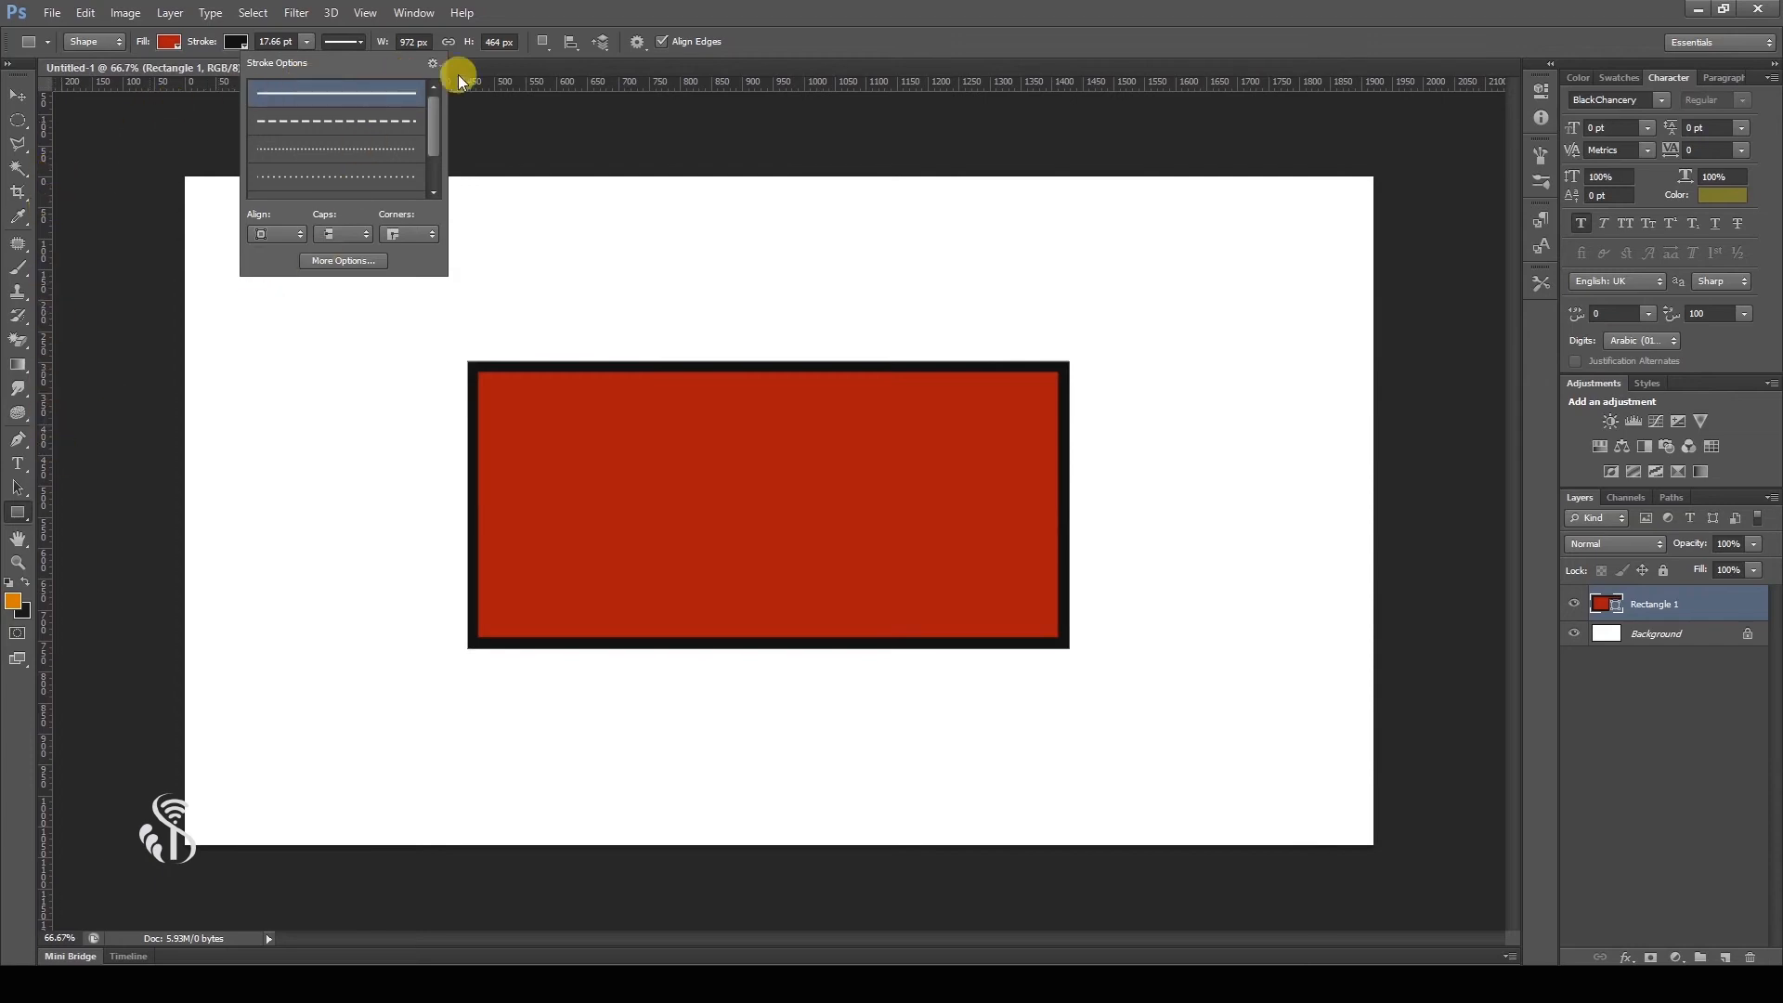
Draw a second rectangle about 469 × 403 px on a new layer over the first one's upper-left corner, and undo it.
left_click(548, 47)
left_click(548, 46)
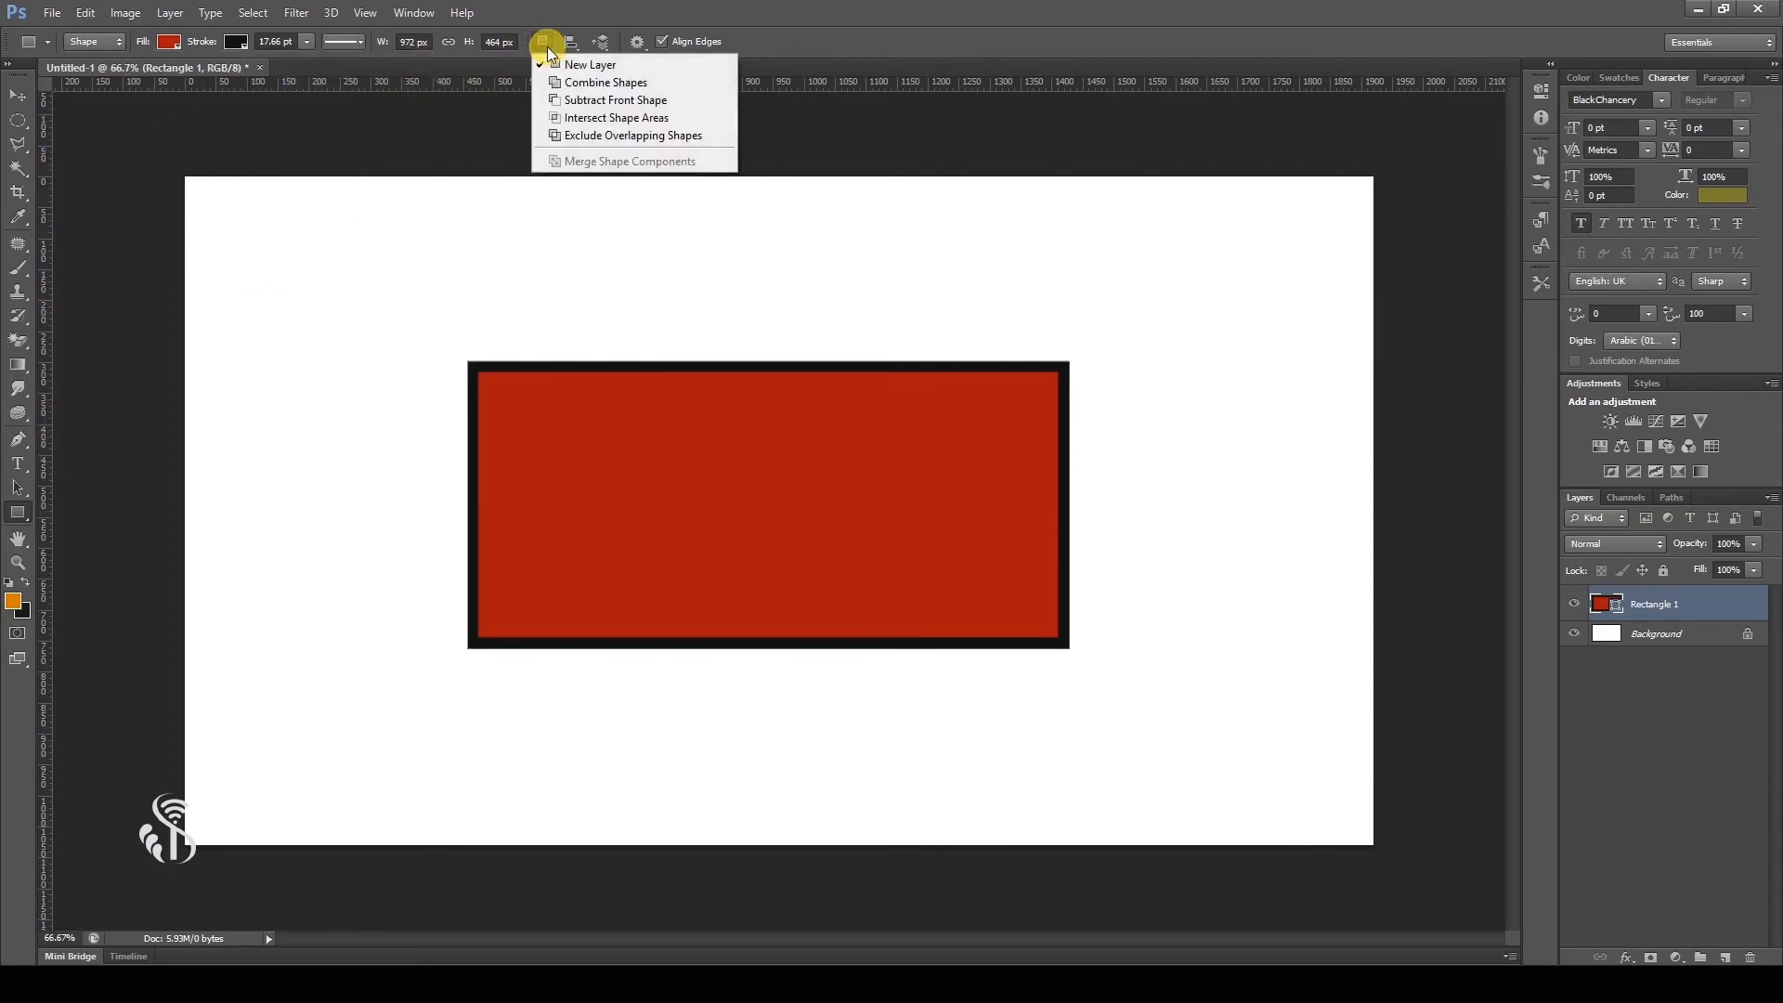
left_click(548, 46)
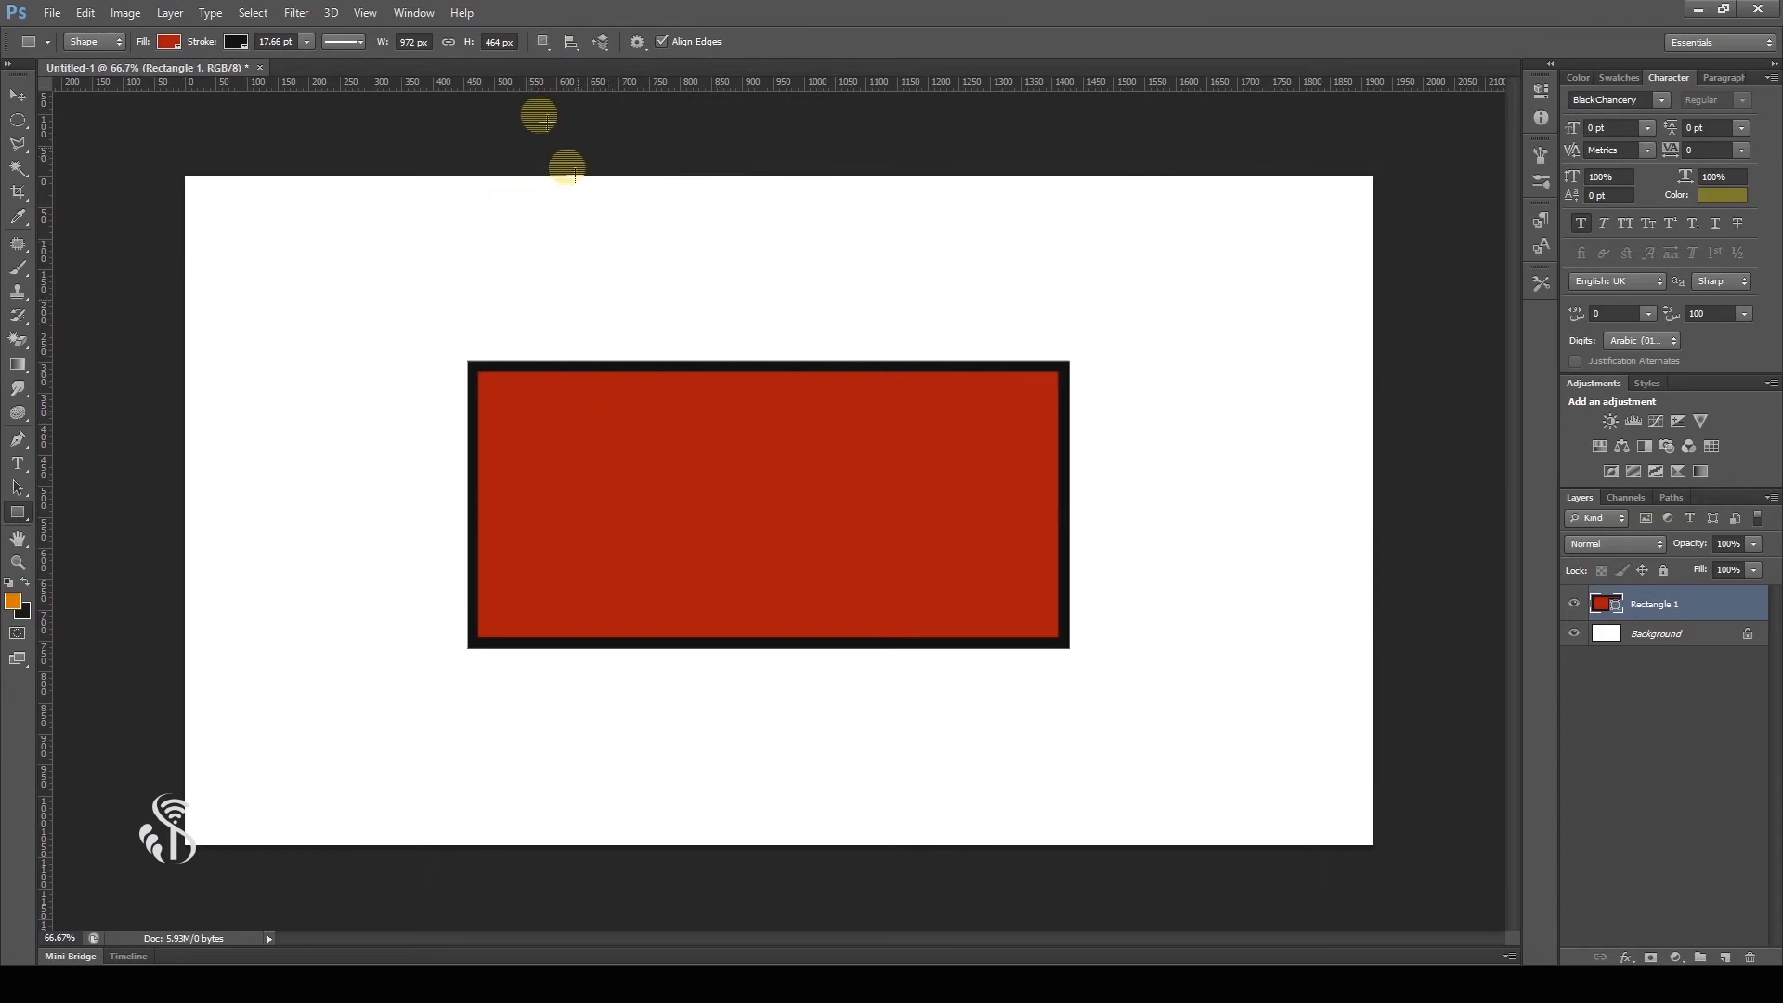
left_click(544, 48)
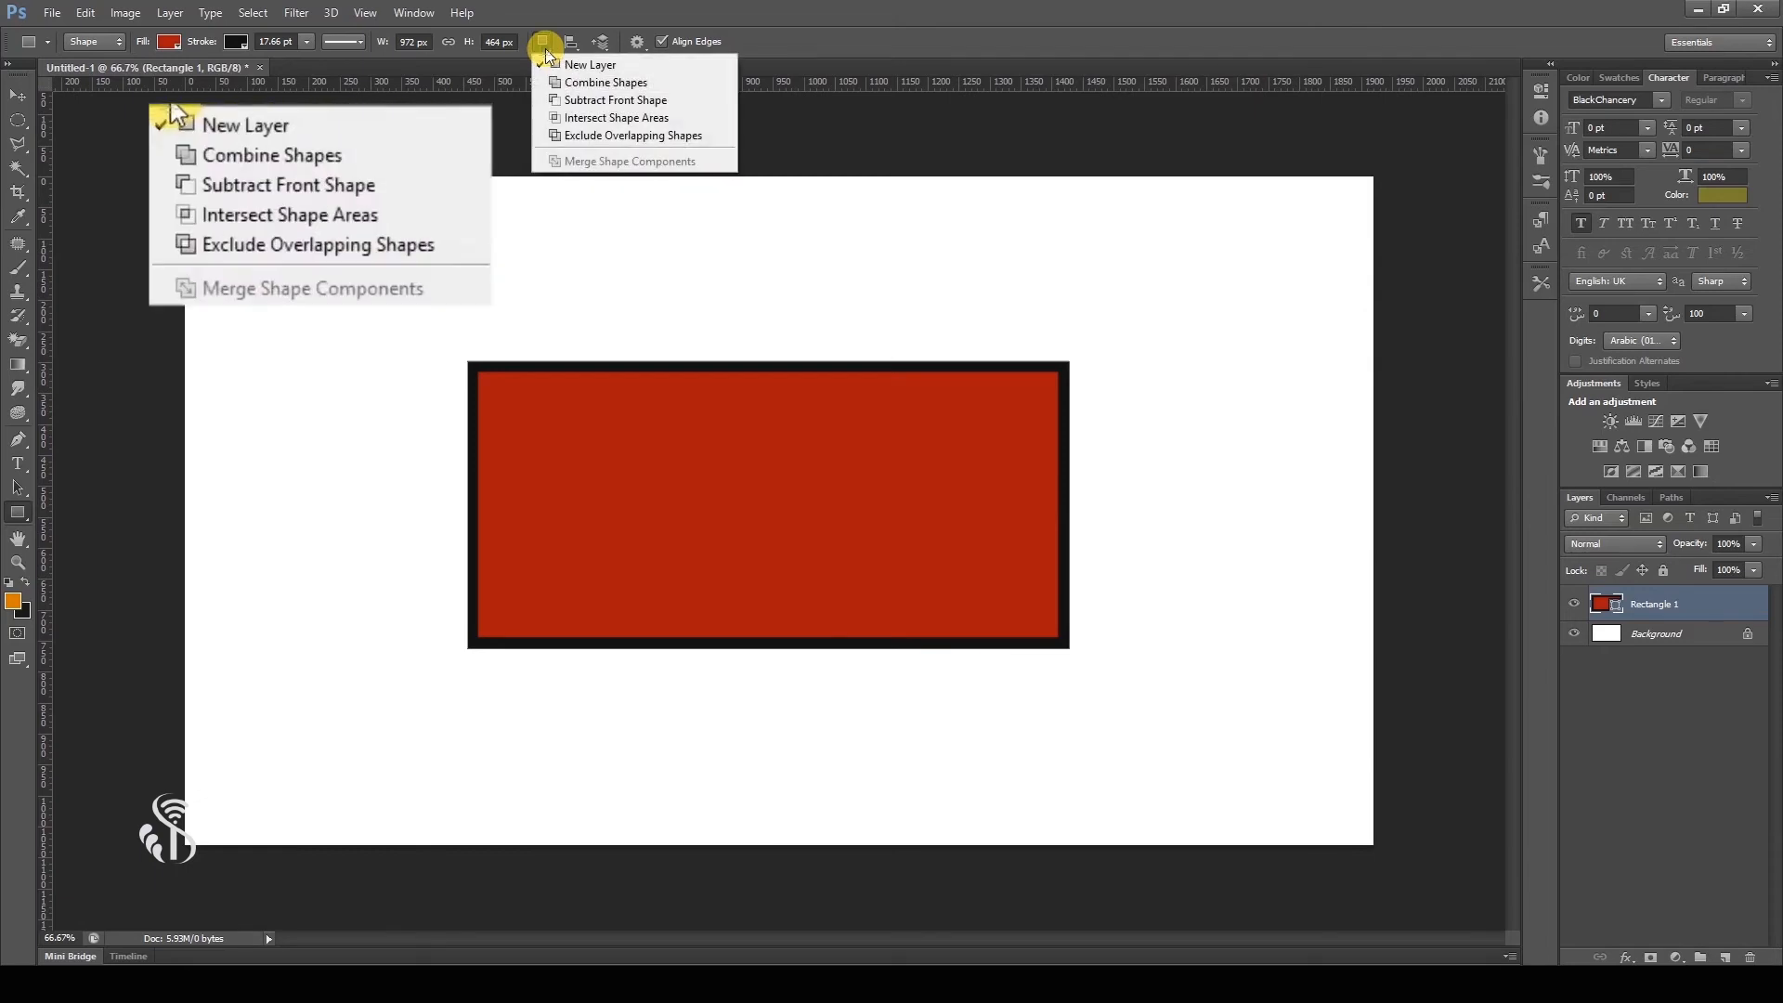
left_click(617, 65)
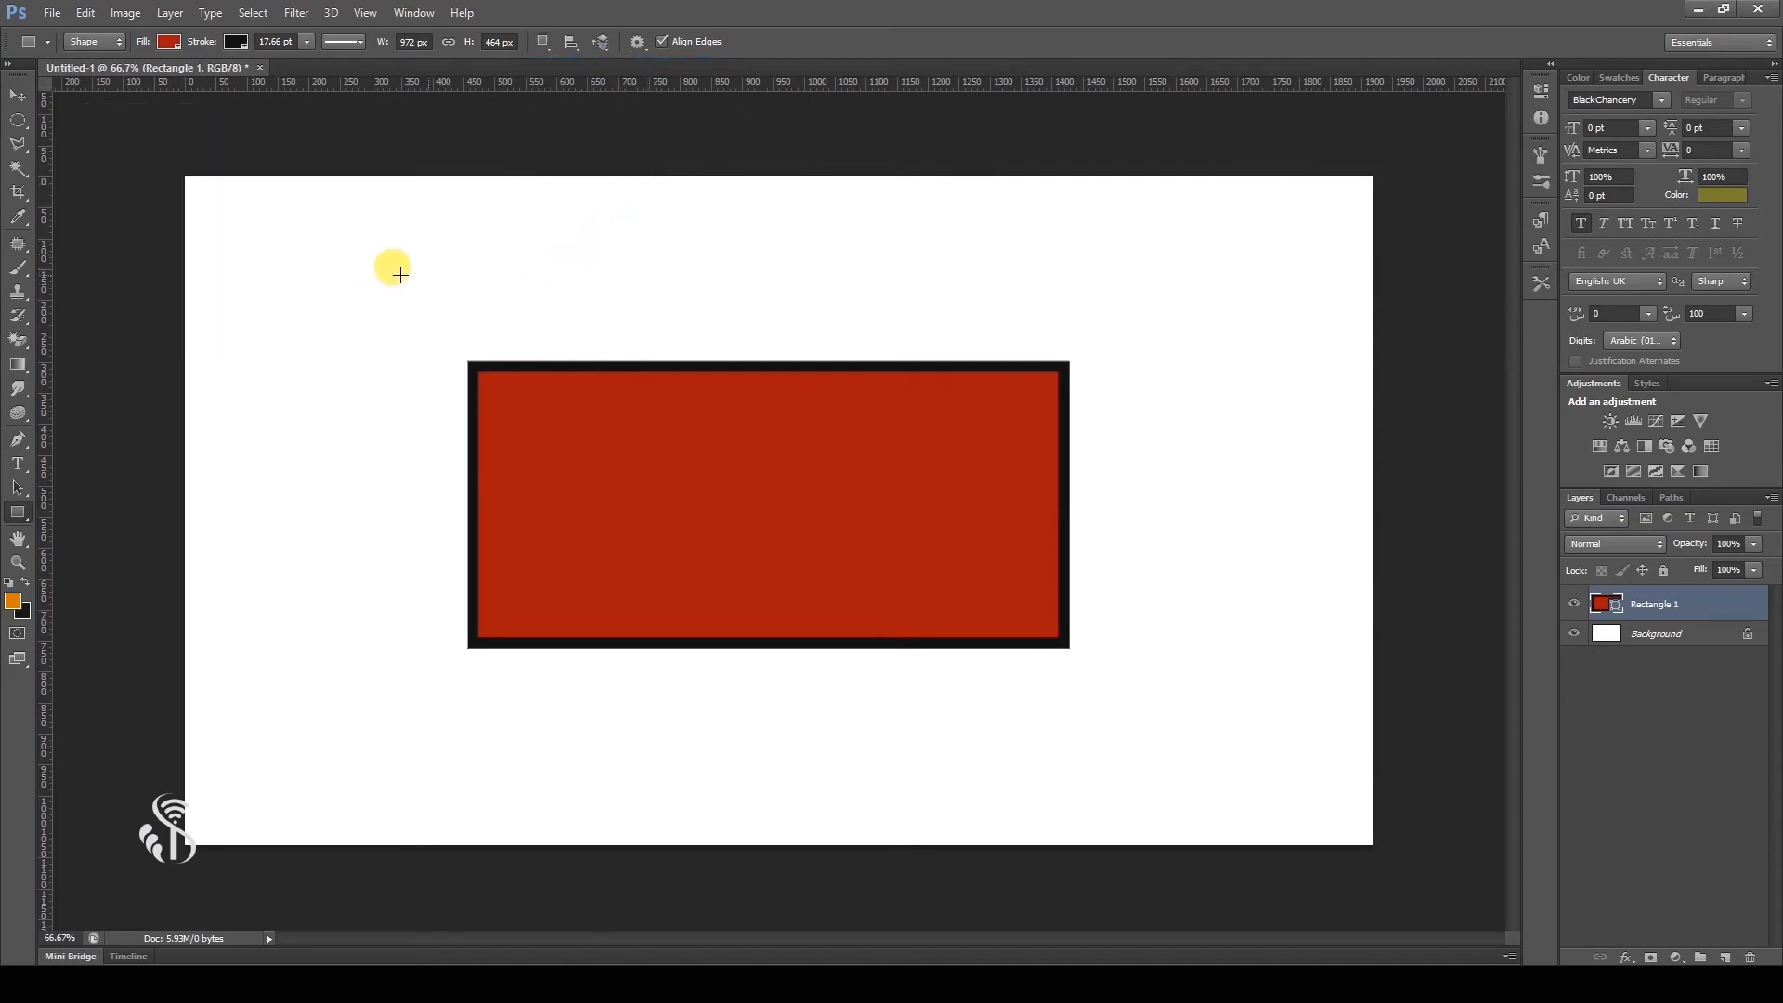
left_click_drag(336, 261, 626, 509)
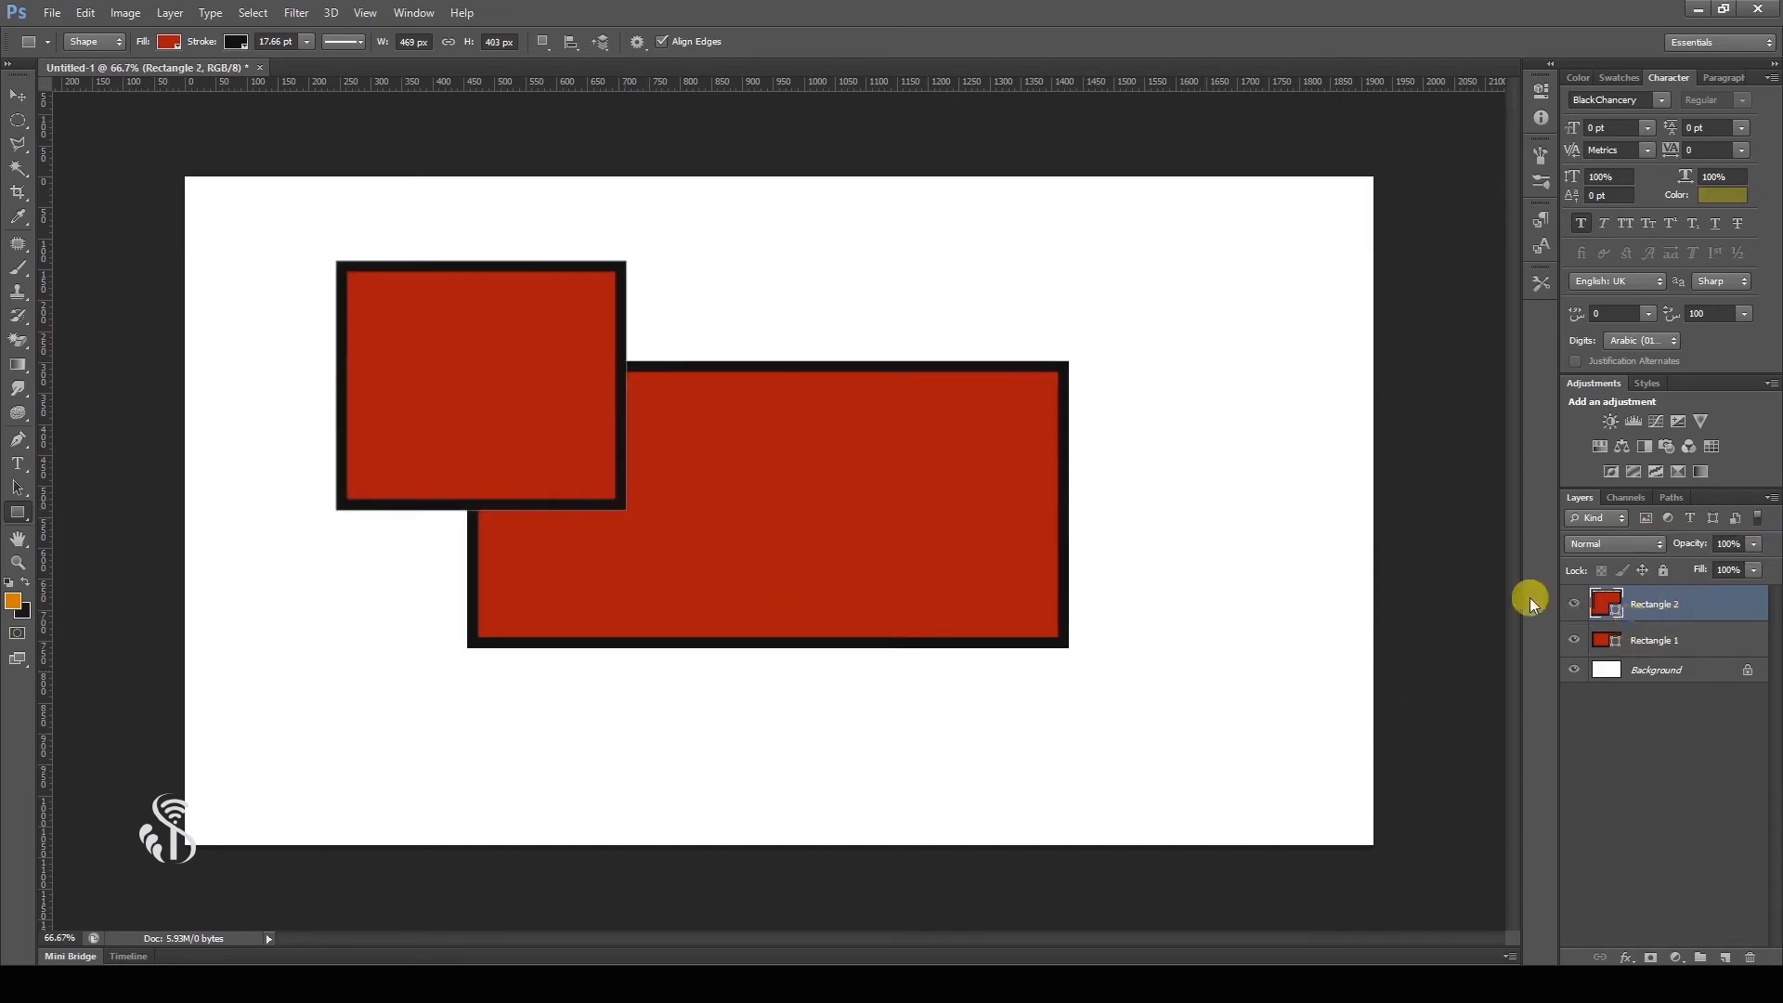
key("ctrl+z")
Try Combine Shapes by drawing a rectangle over the red rectangle's upper-left corner, and undo it.
left_click(546, 42)
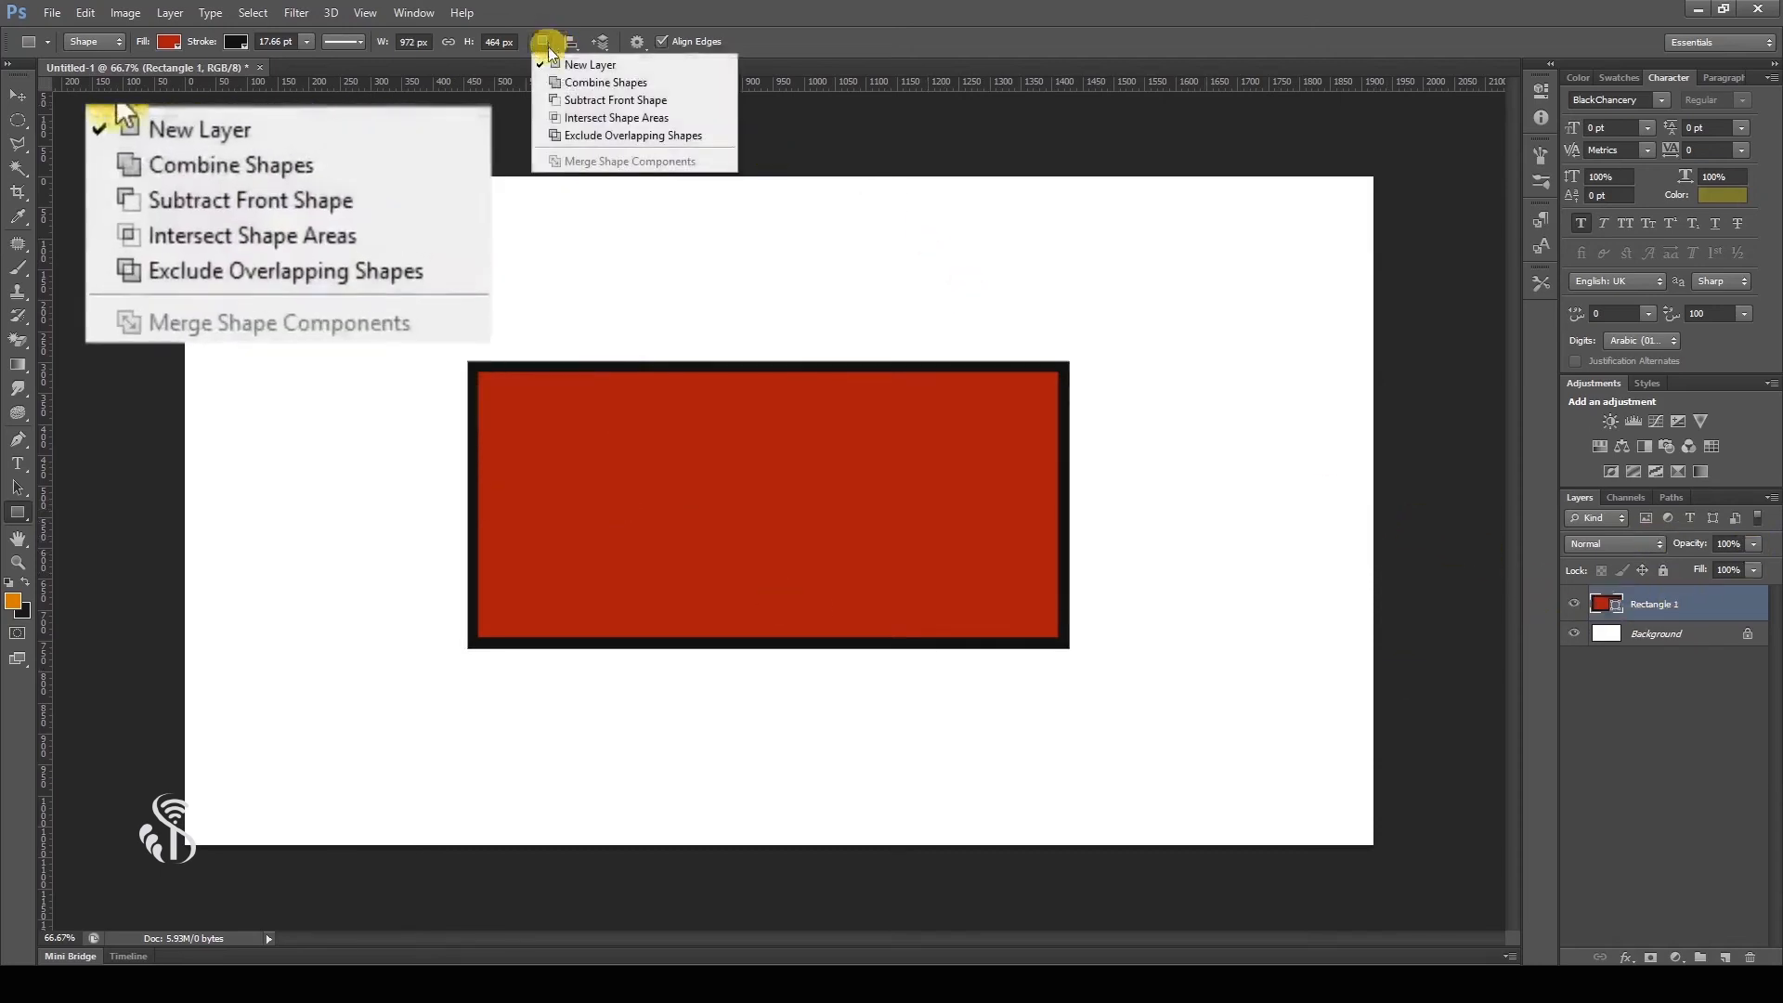
left_click(574, 79)
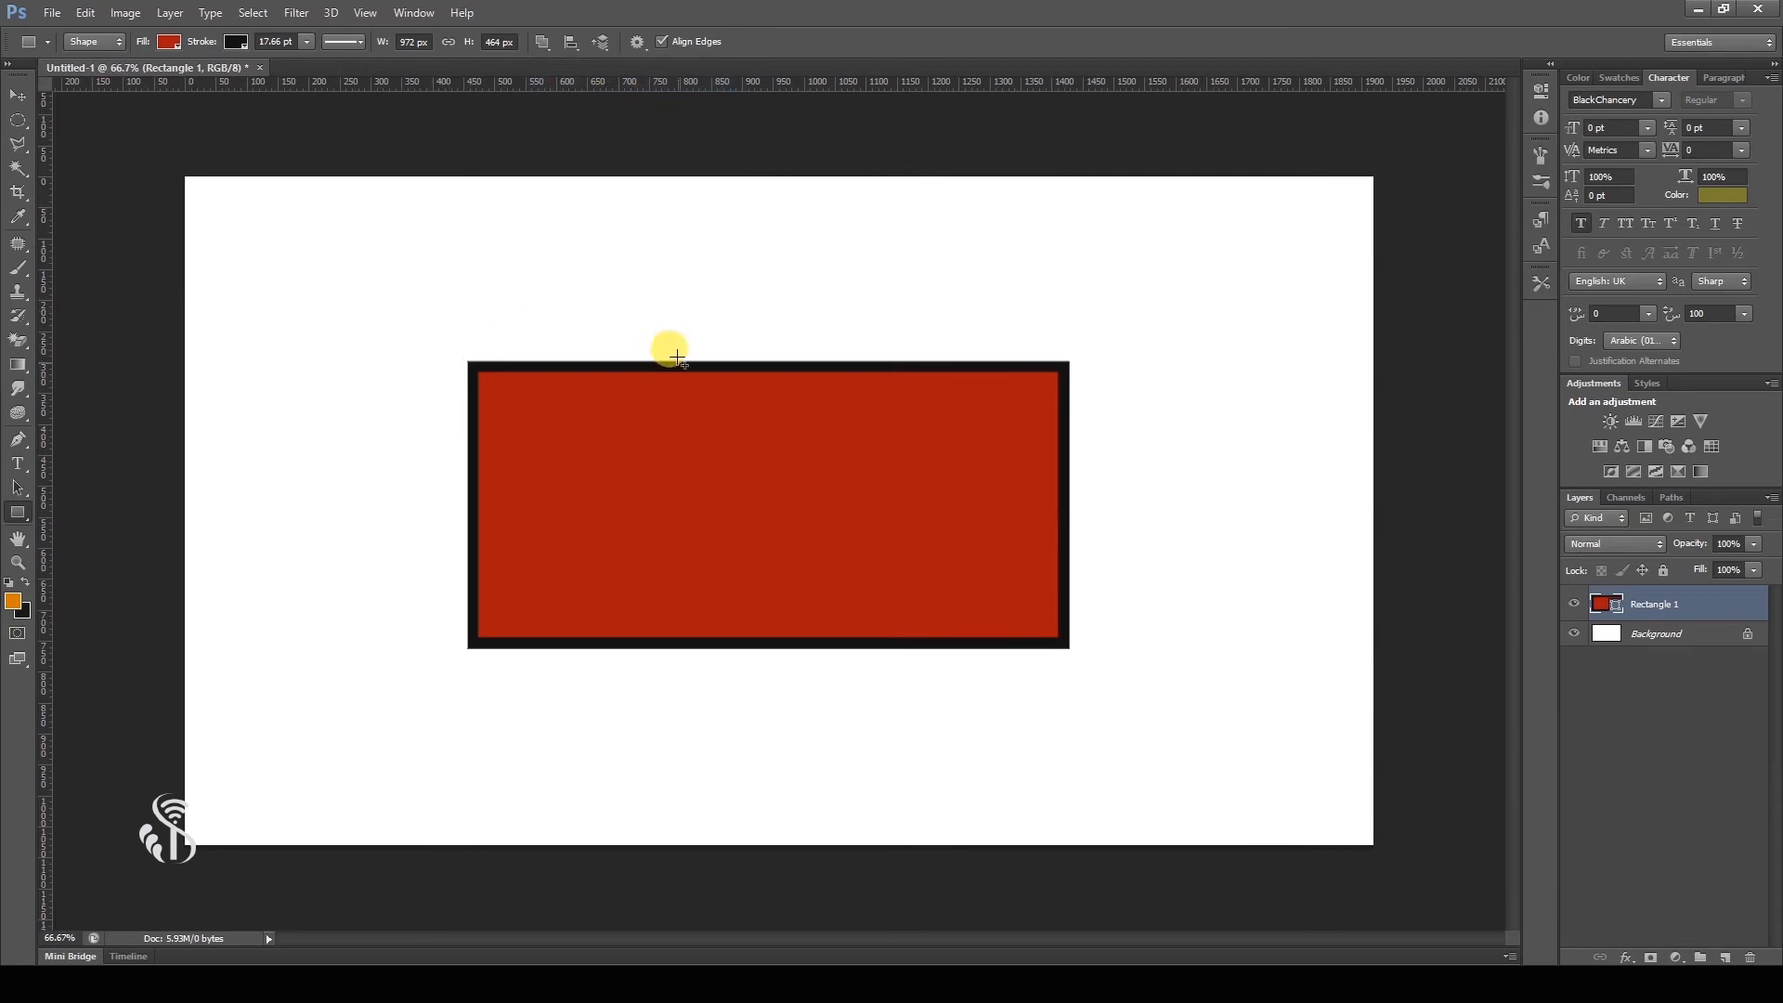
left_click_drag(363, 246, 645, 504)
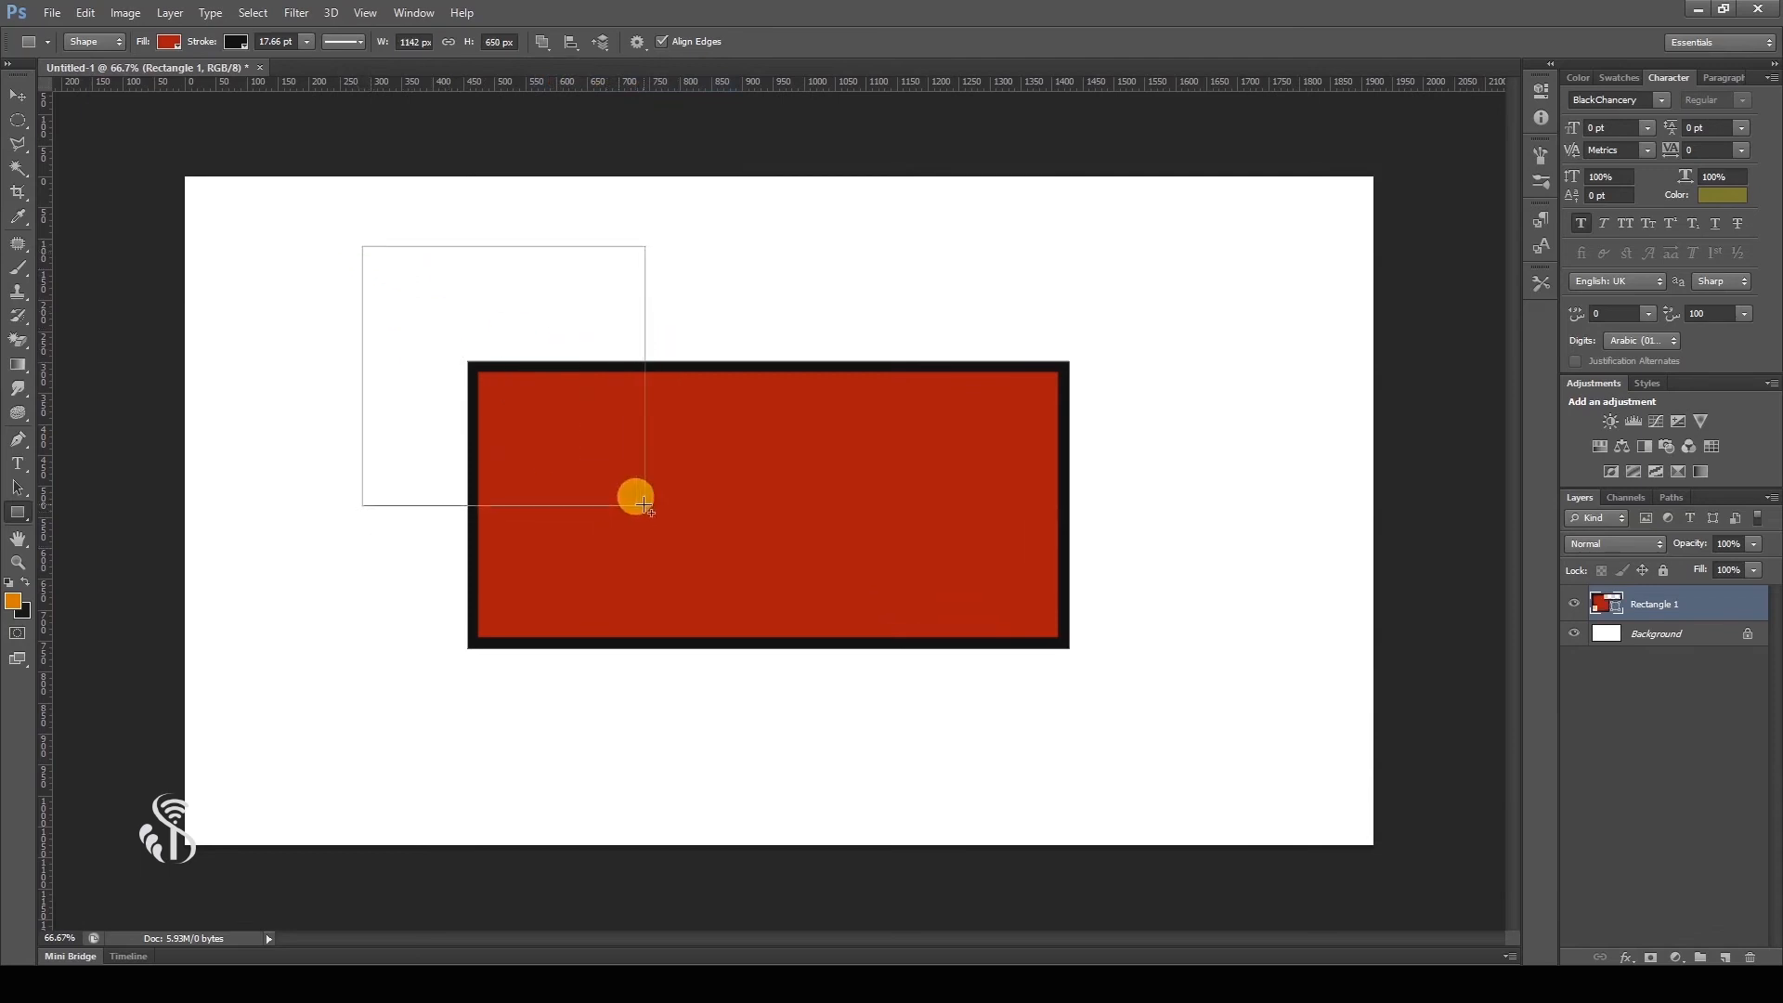
left_click(1627, 696)
key("ctrl+z")
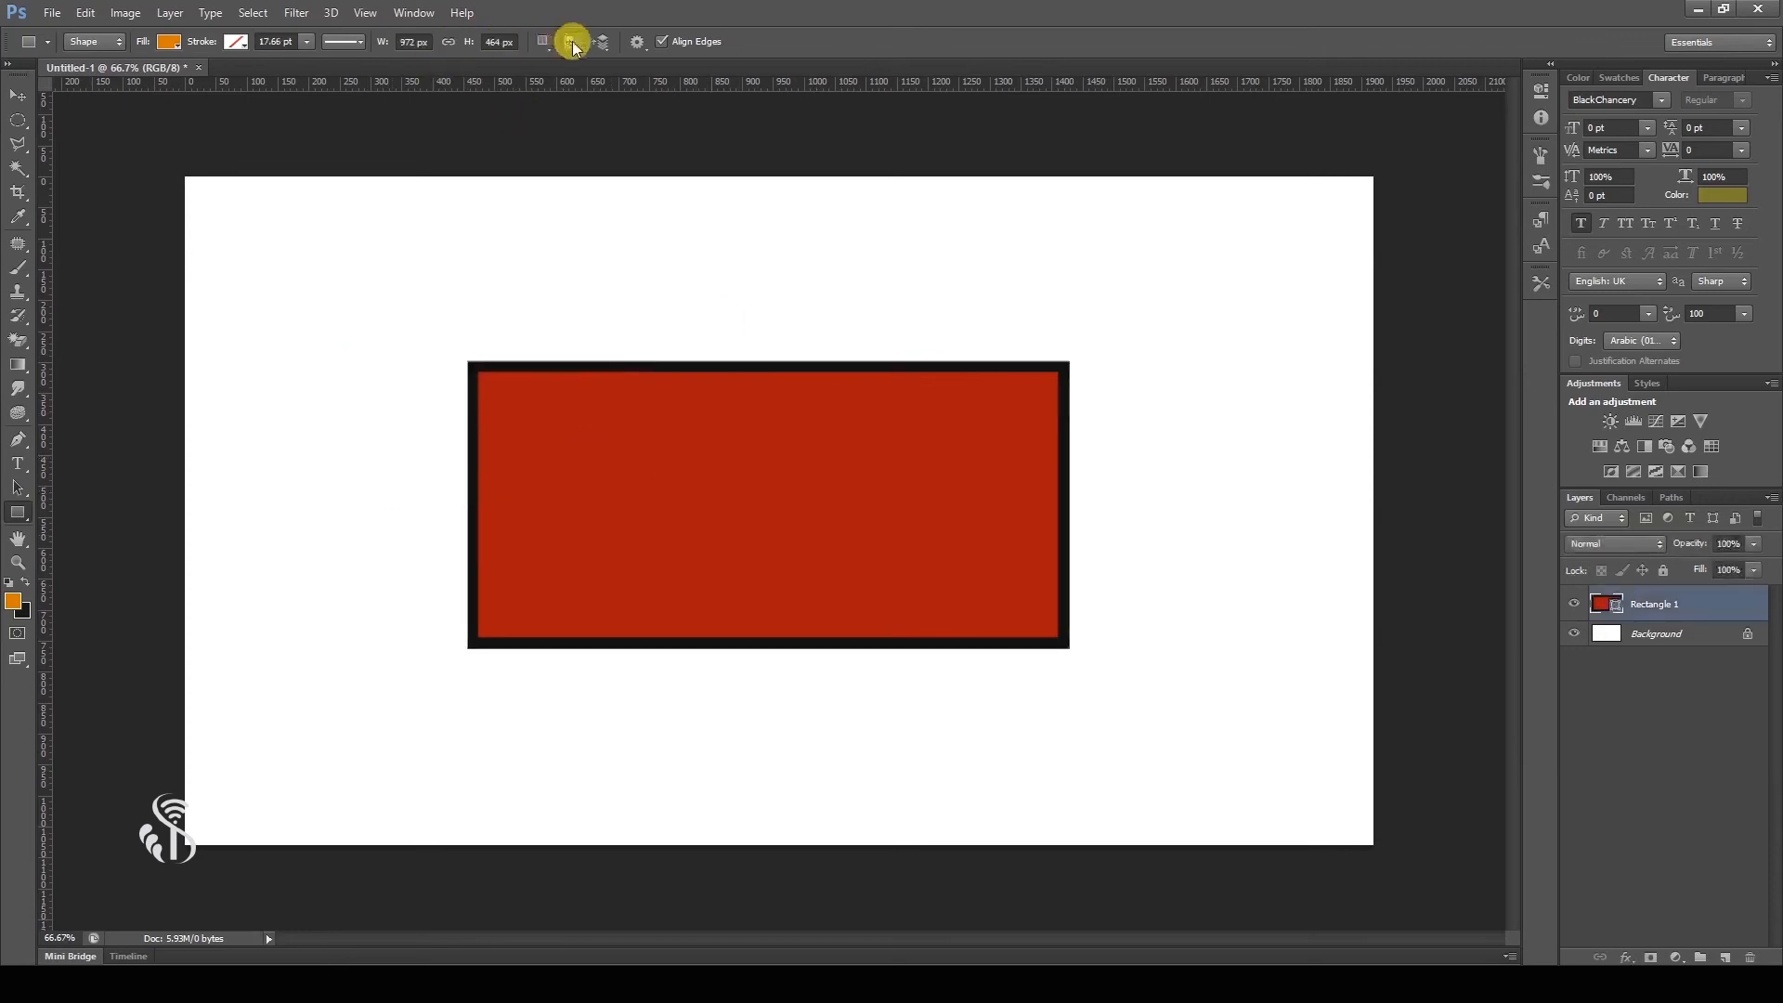
Try Subtract Front Shape by cutting a rectangle out of the red rectangle's upper-left corner, and undo it.
left_click(543, 42)
left_click(577, 103)
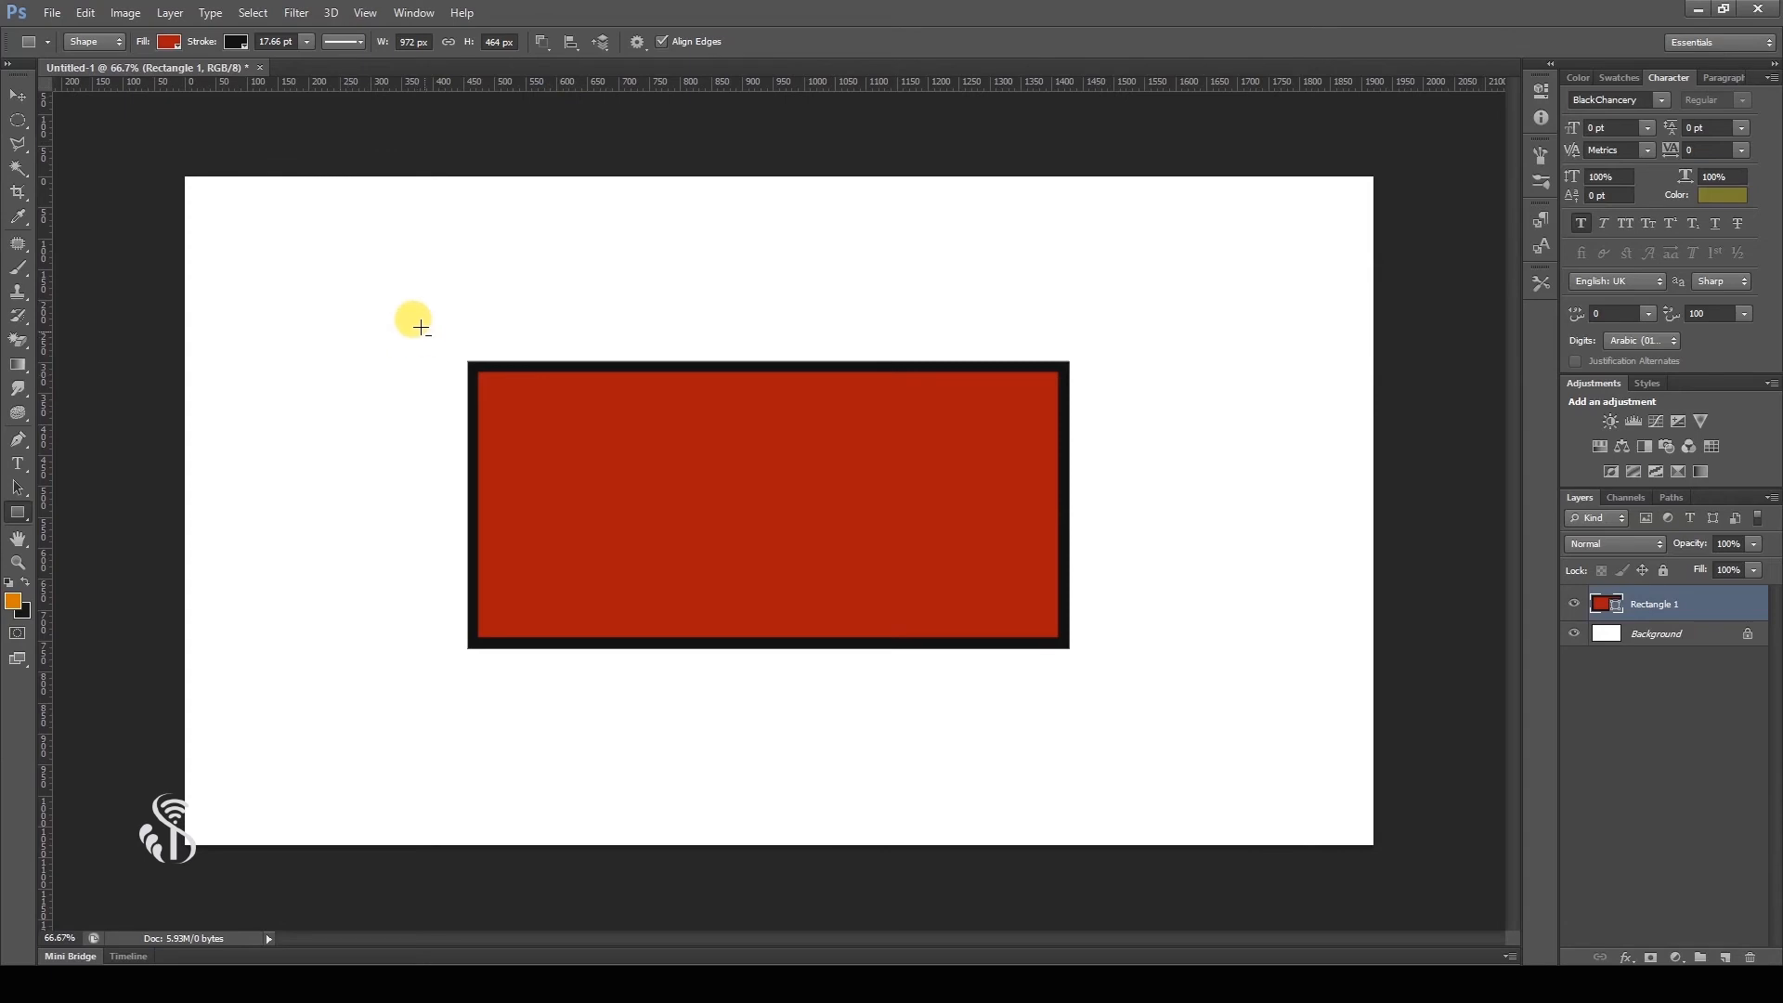
left_click_drag(407, 299, 696, 561)
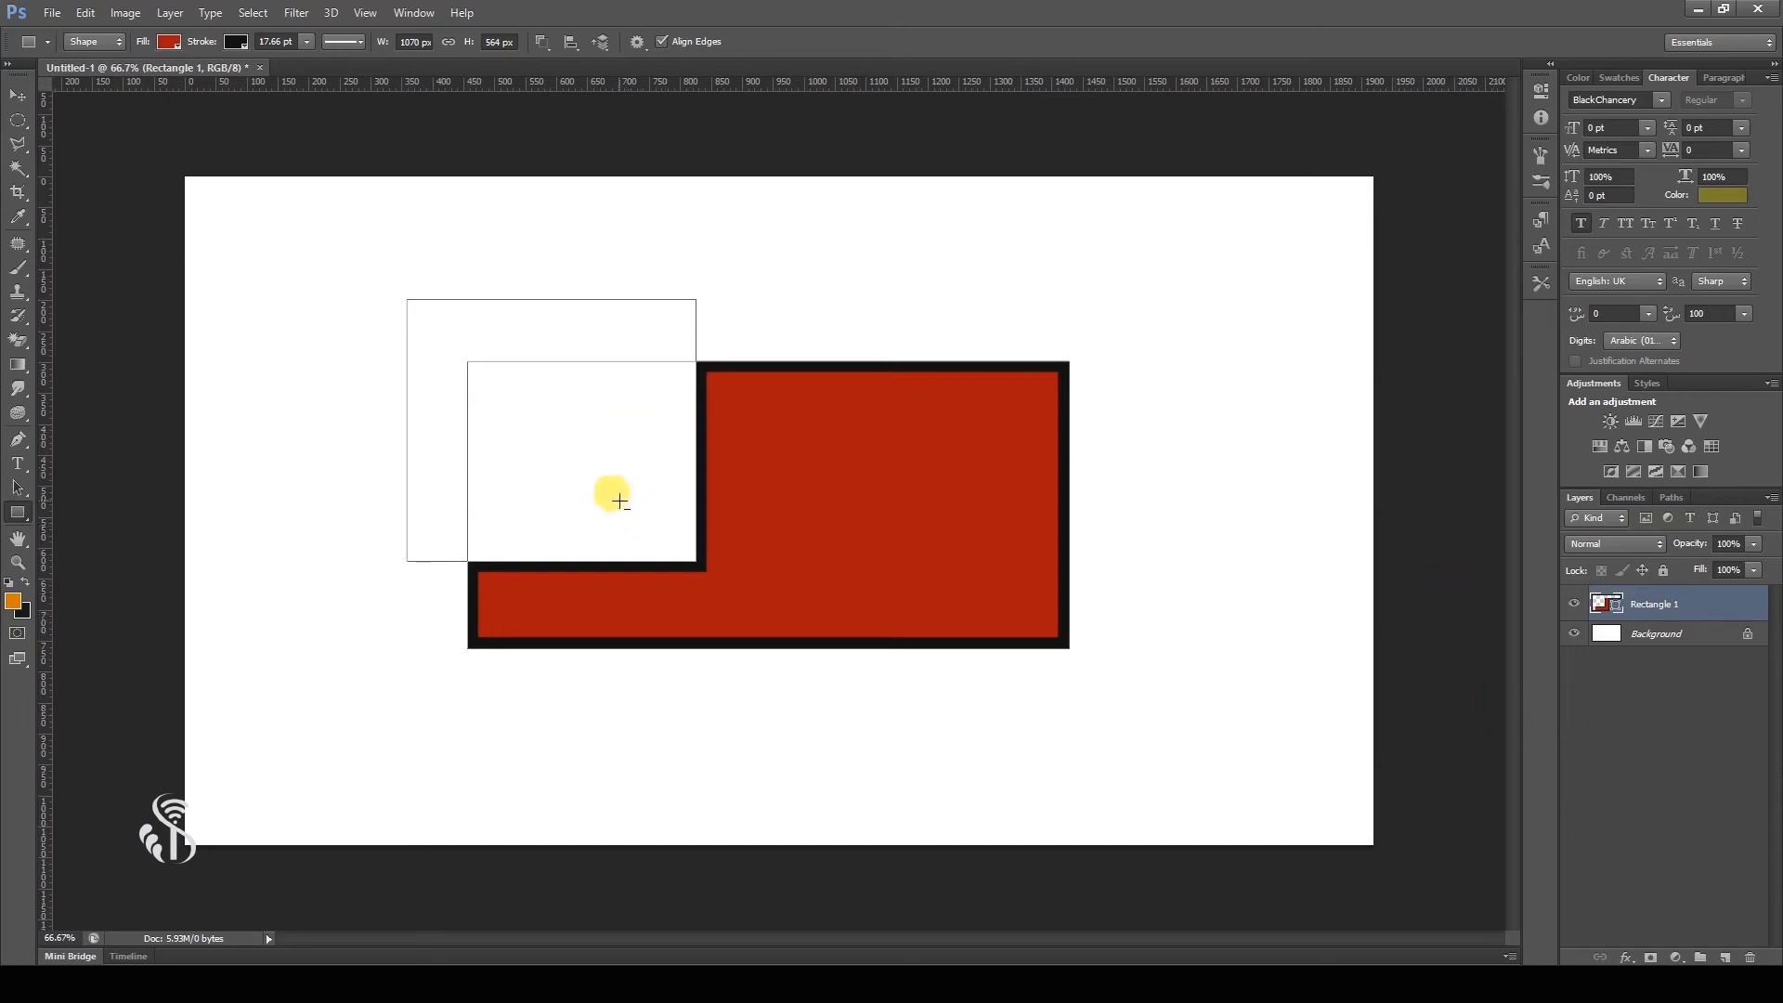
key("ctrl+z")
Try Intersect Shape Areas with a rectangle drawn across the red rectangle's upper edge, and undo it.
left_click(543, 42)
left_click(572, 118)
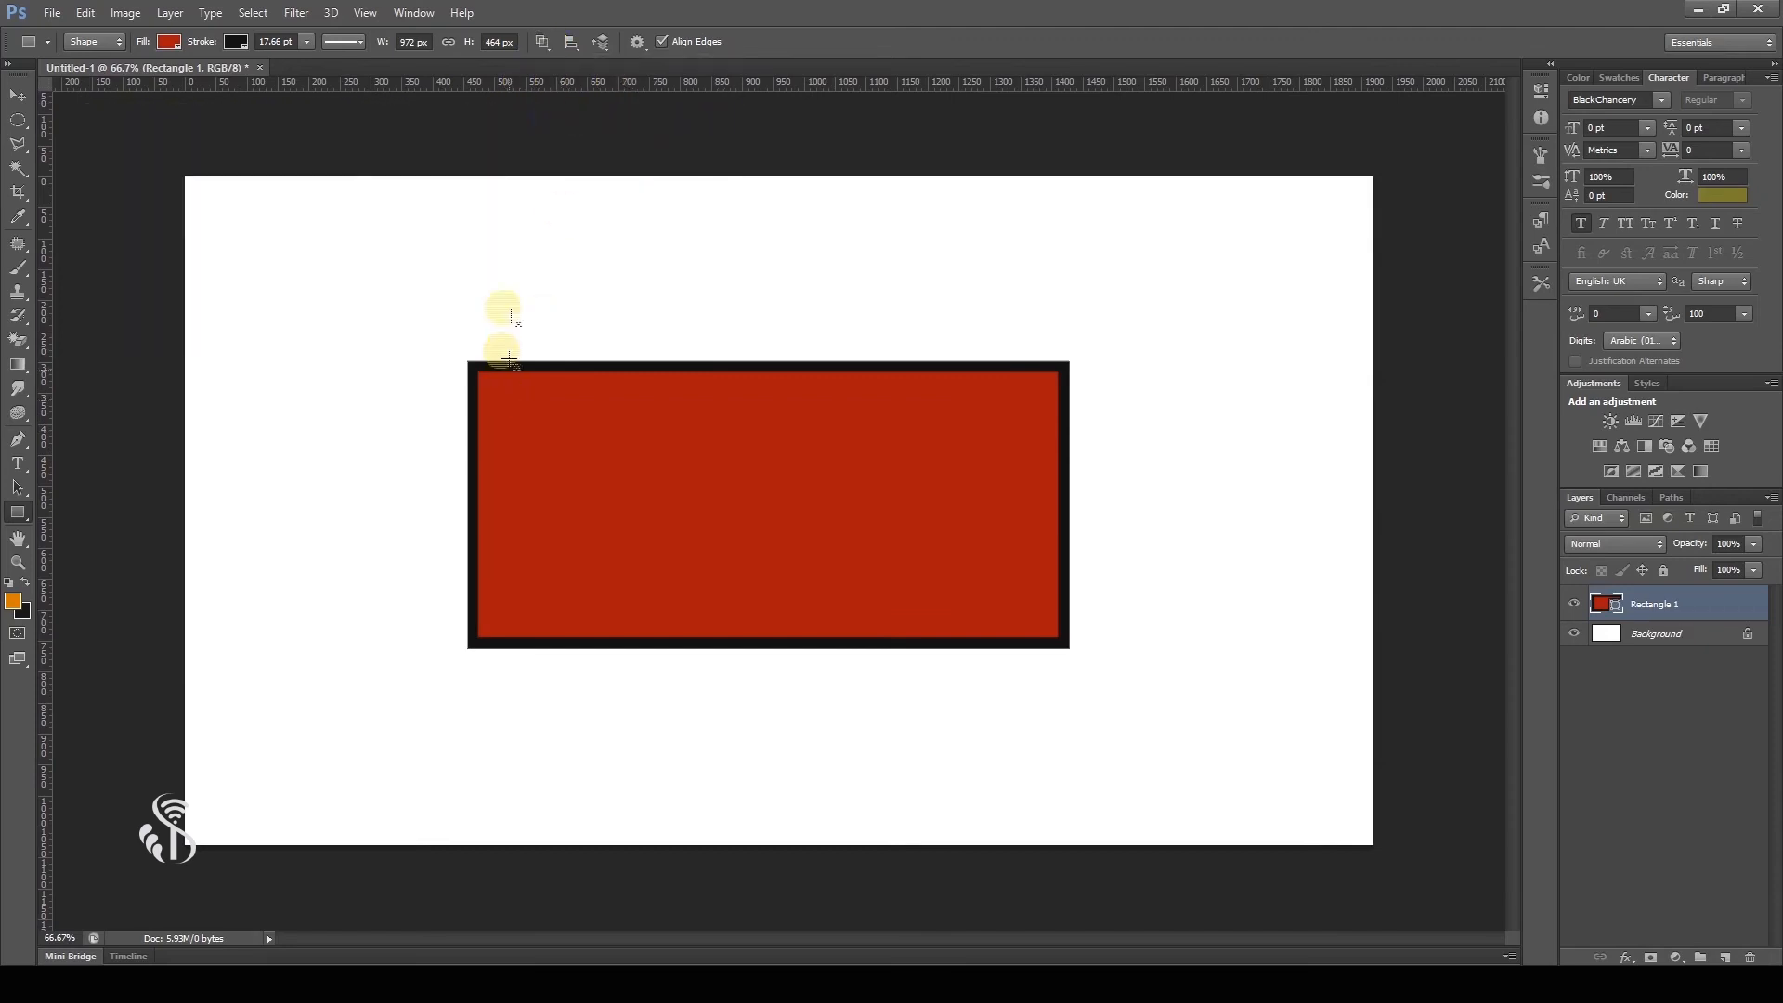
left_click_drag(569, 241, 907, 537)
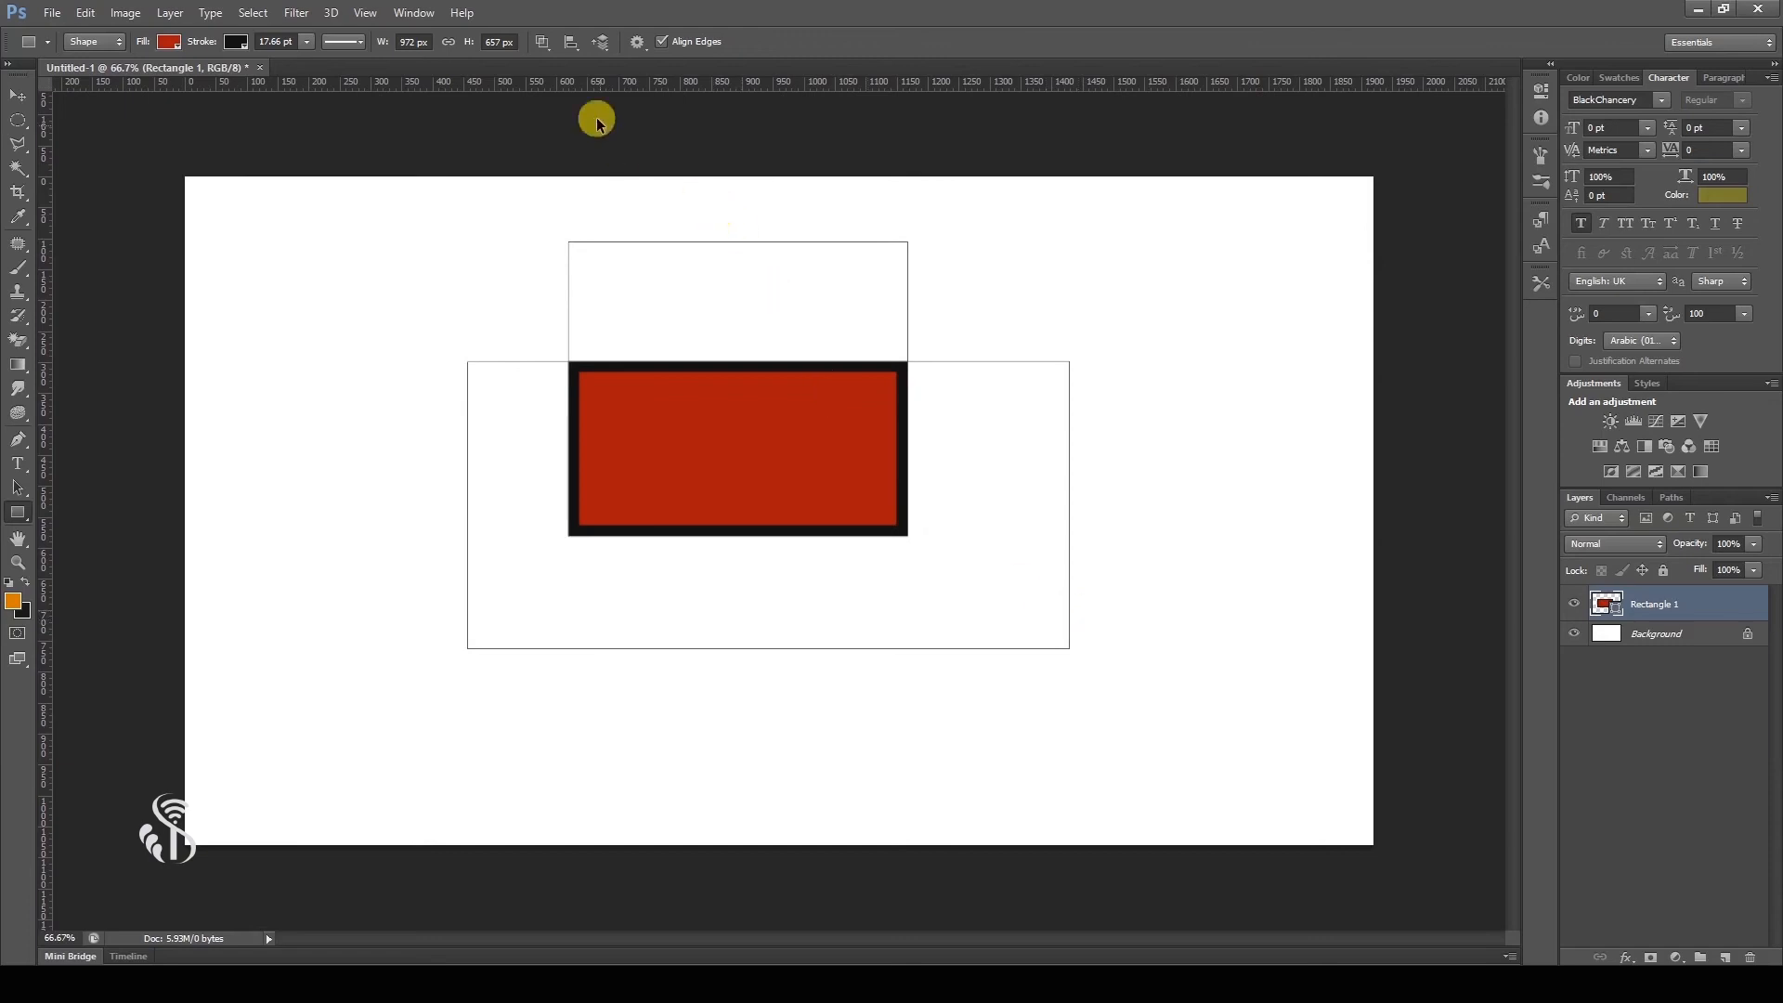
key("ctrl+z")
Draw a rectangle across the red rectangle's upper edge with Exclude Overlapping Shapes, and merge the shape components.
left_click(542, 42)
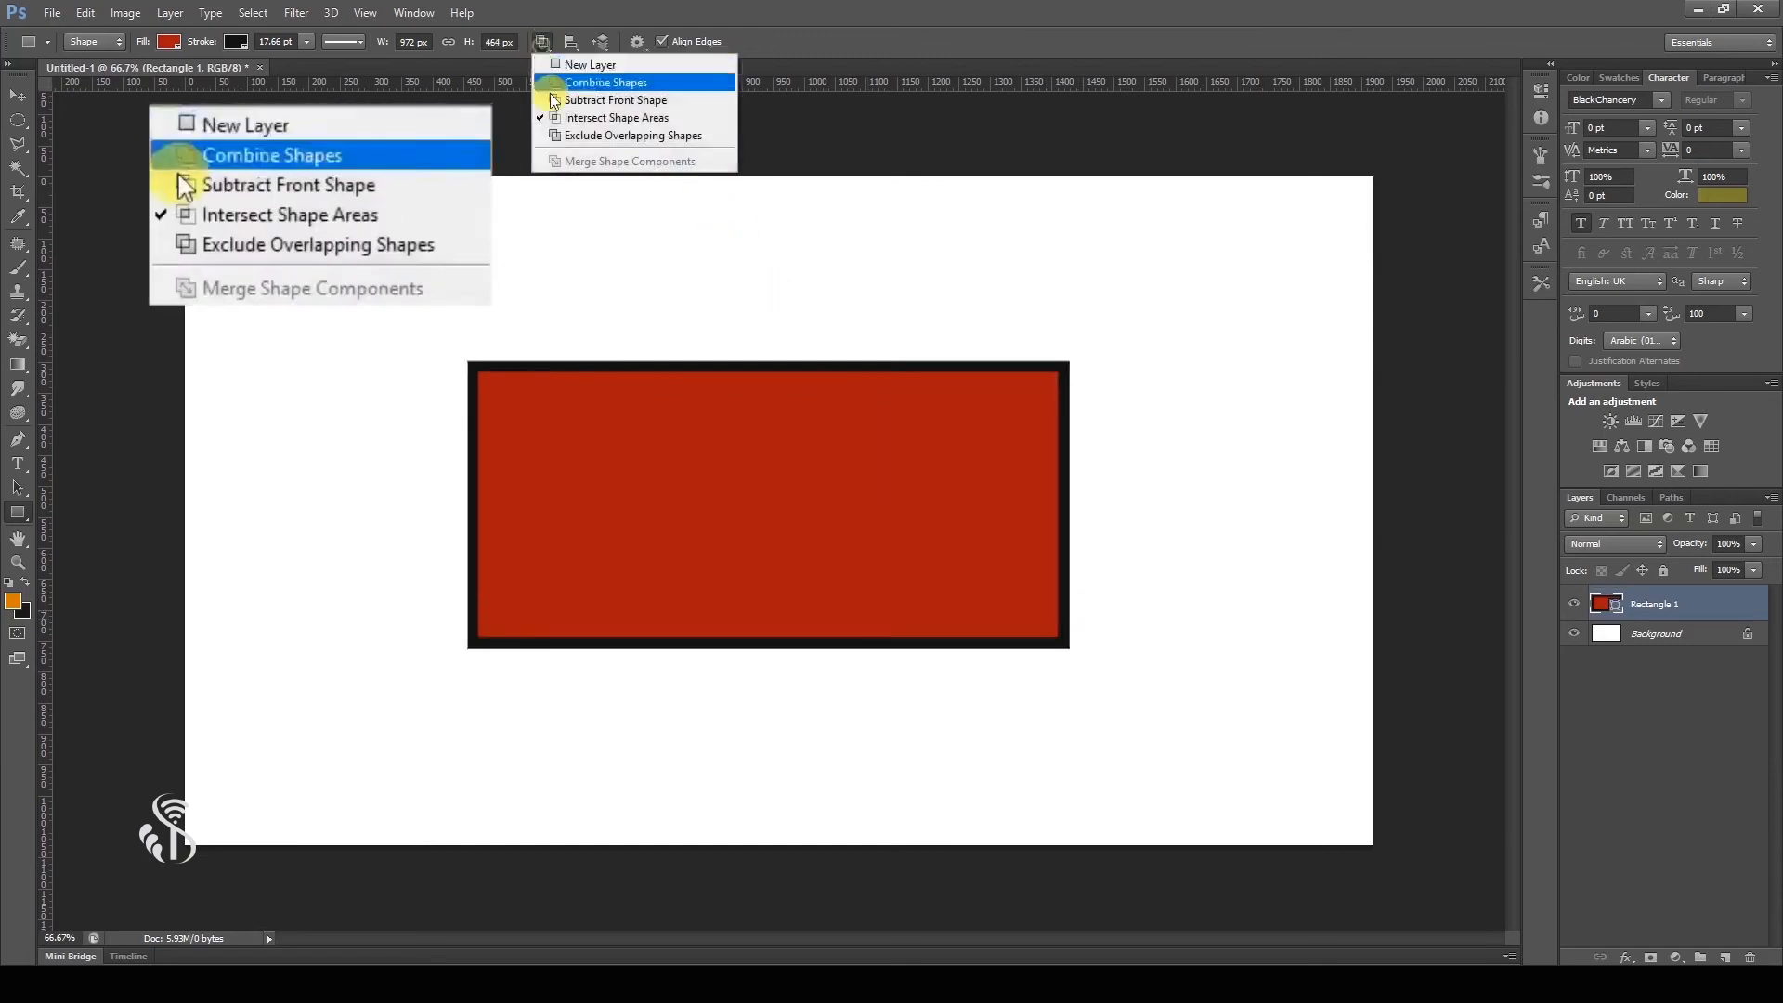
left_click(593, 136)
left_click_drag(543, 253, 966, 537)
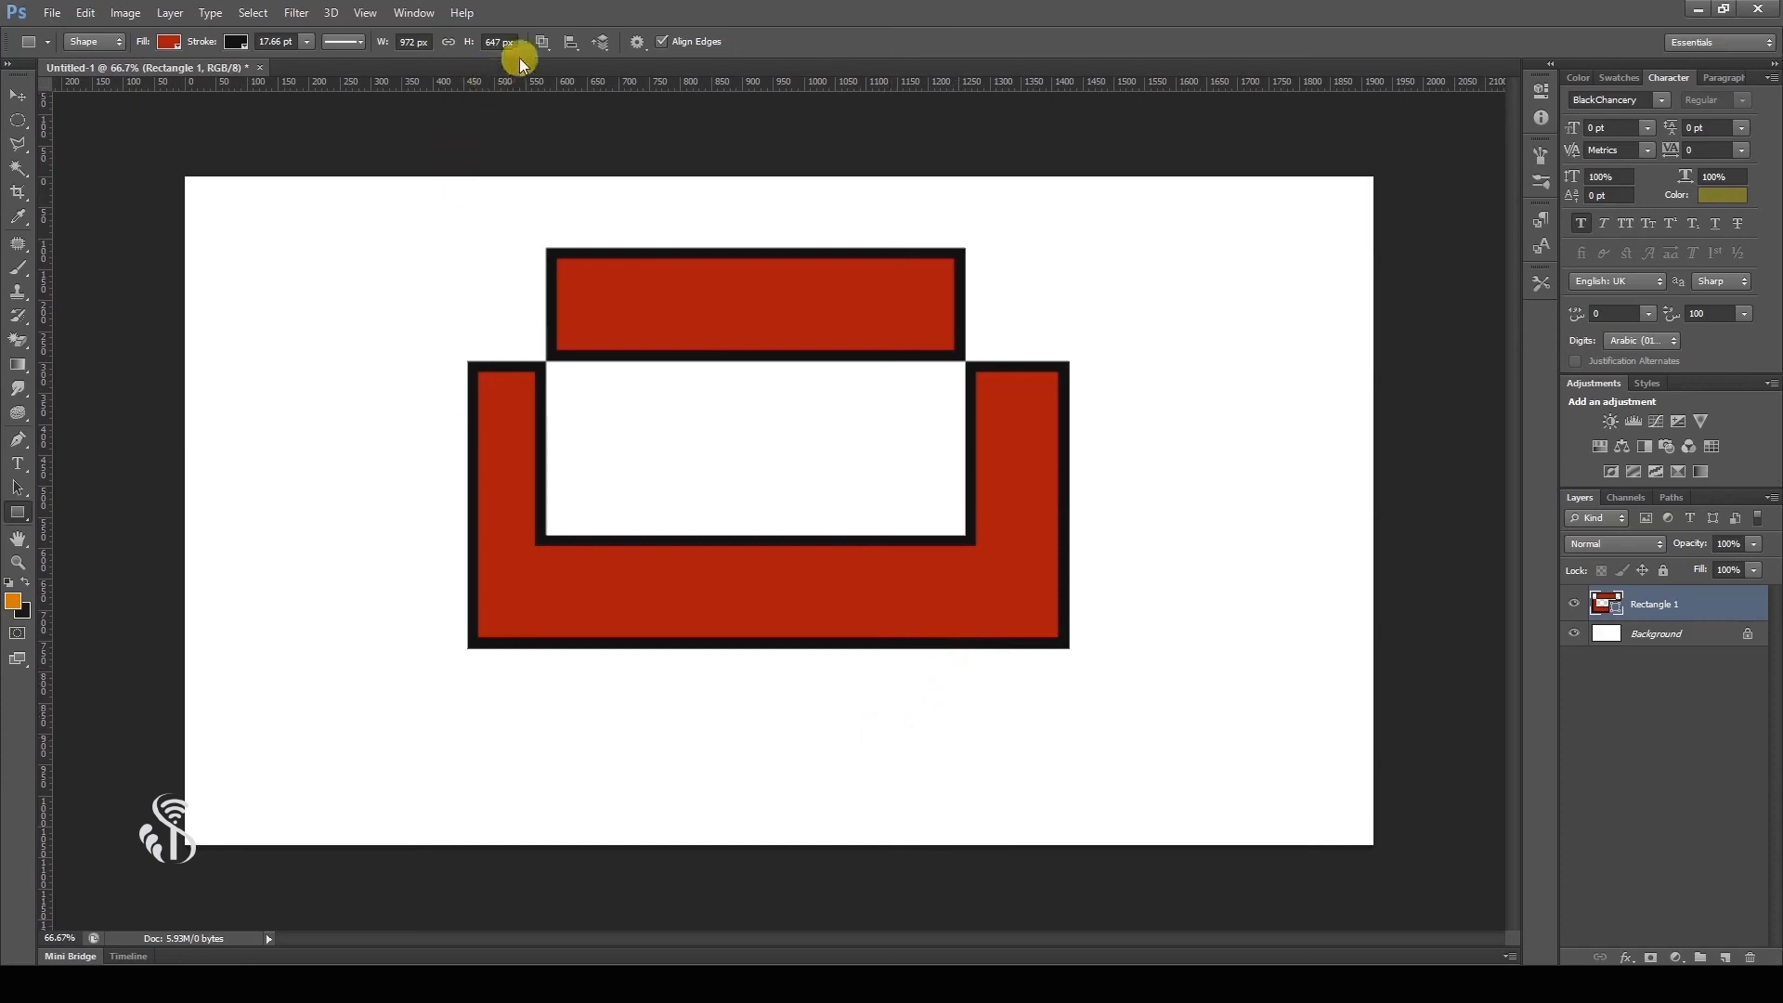
left_click(542, 43)
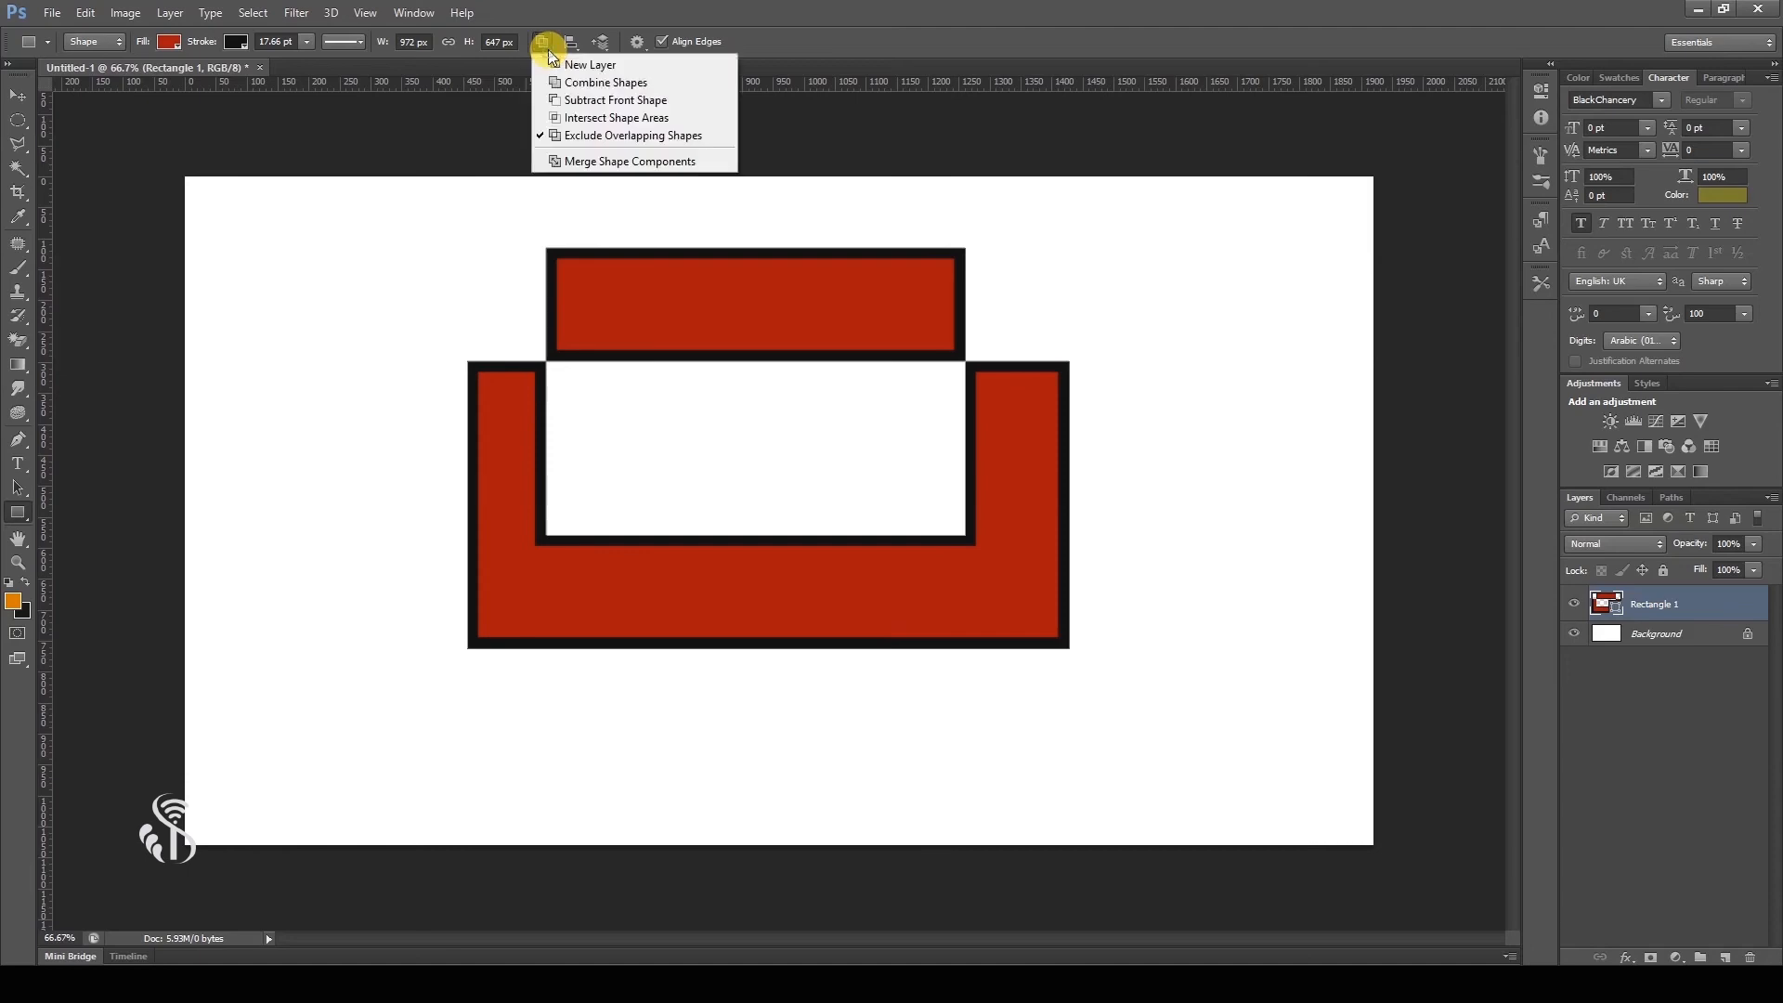
left_click(622, 164)
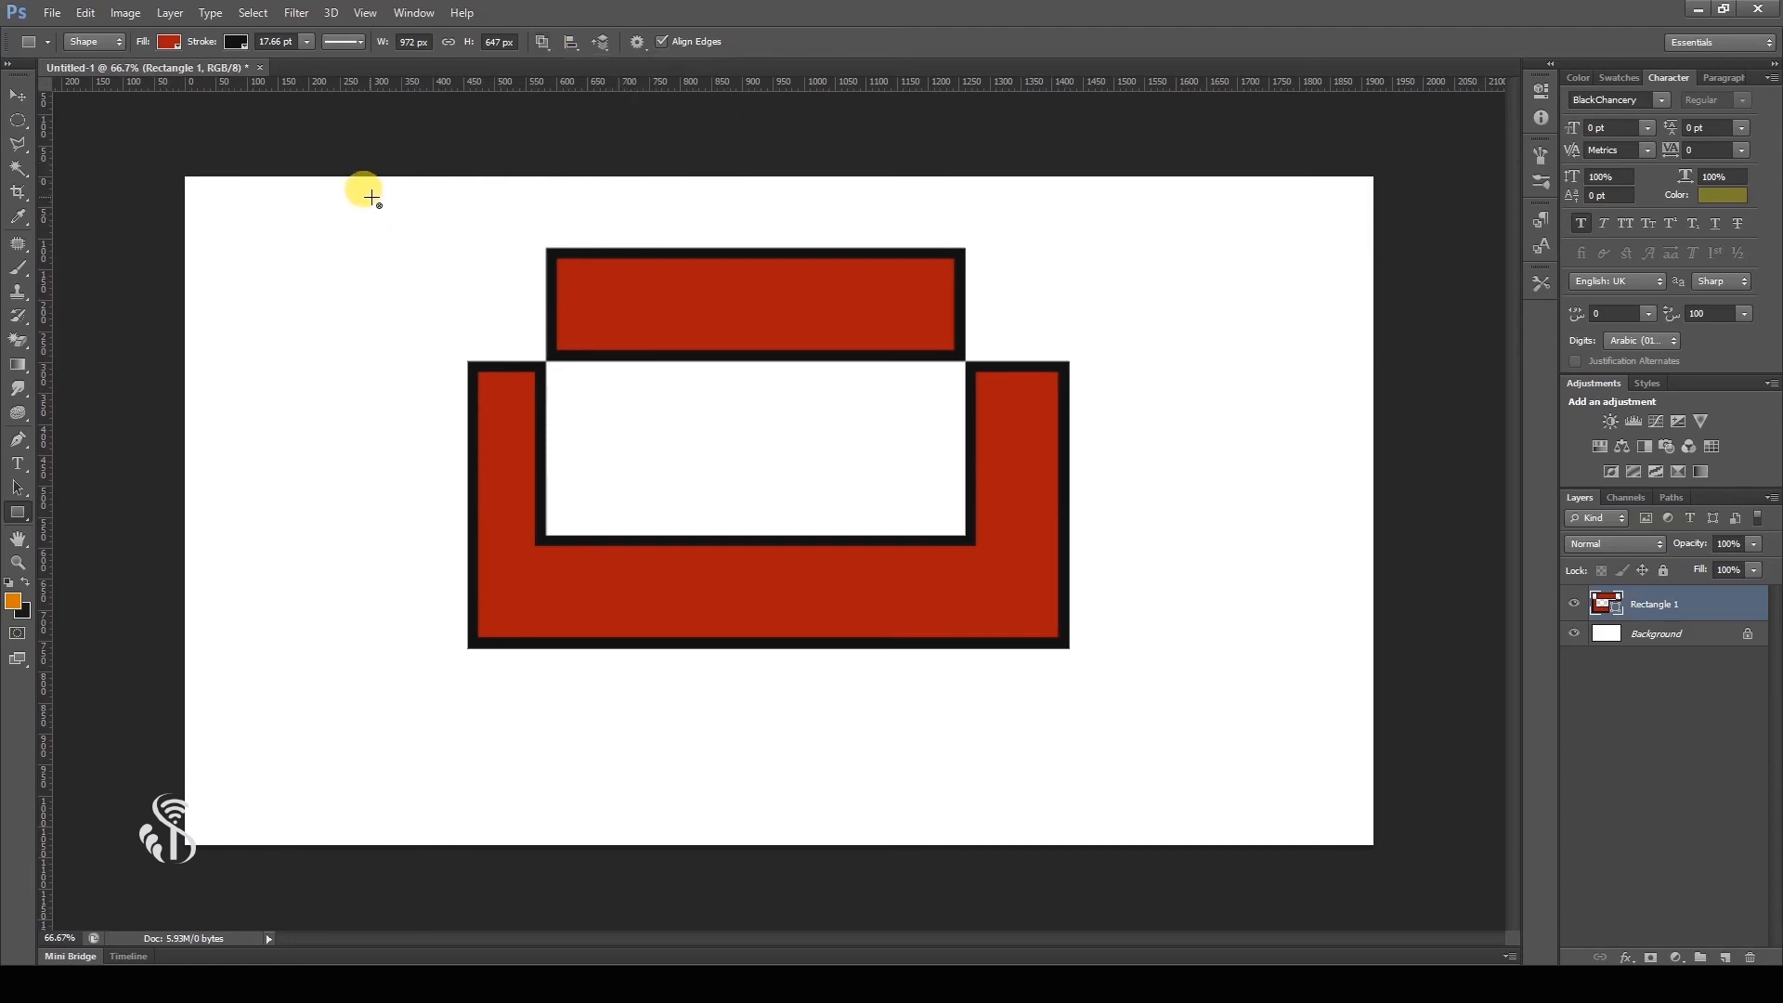
left_click_drag(376, 193, 1209, 732)
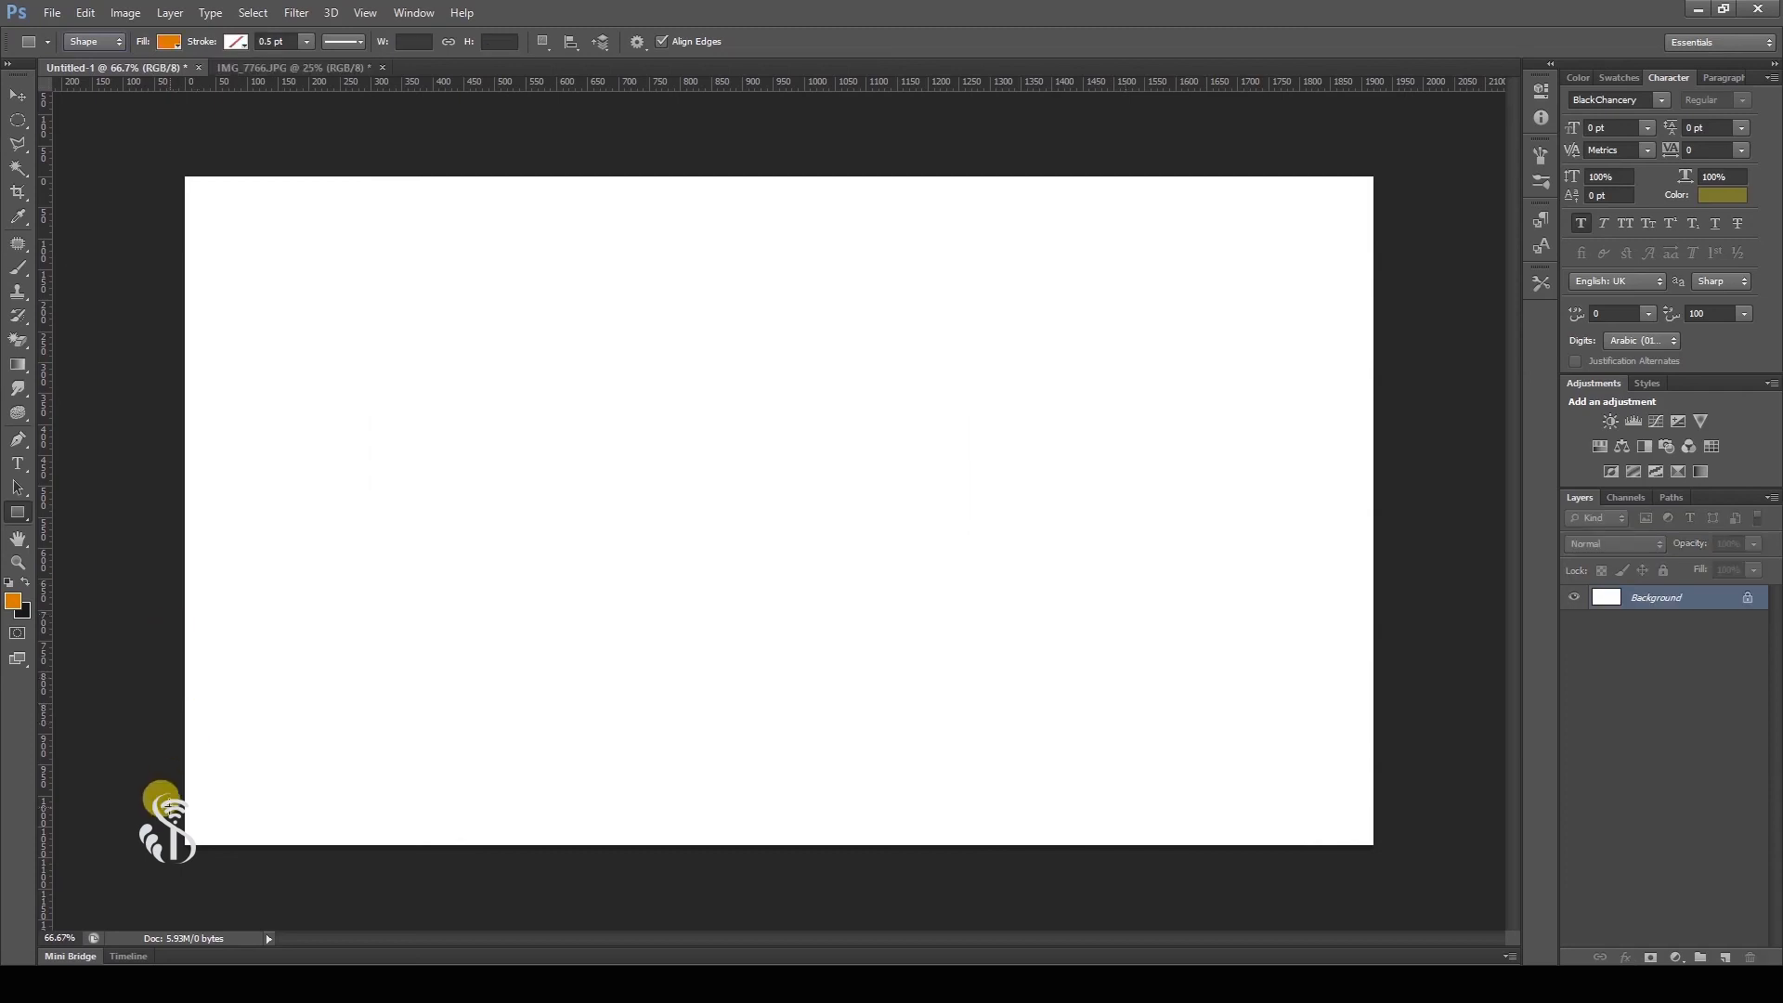
Draw a rounded rectangle in Path mode across the middle of the blank canvas, and make a shape from the path.
left_click(119, 41)
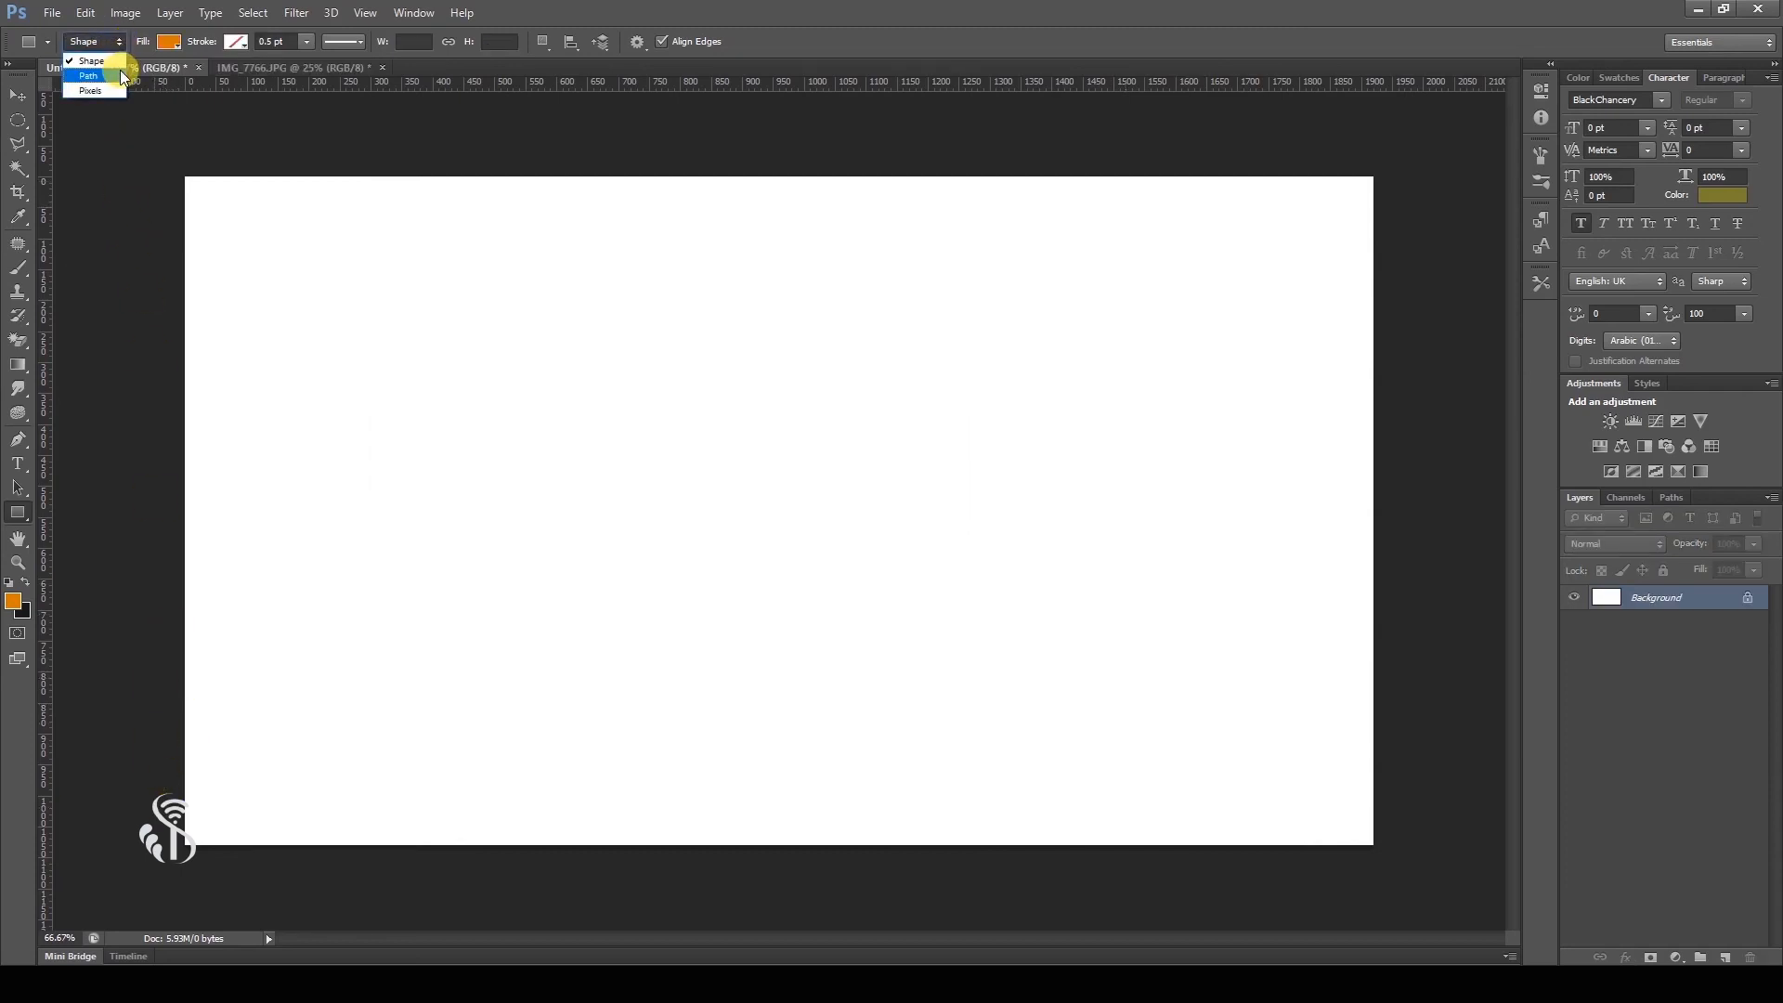
left_click(121, 72)
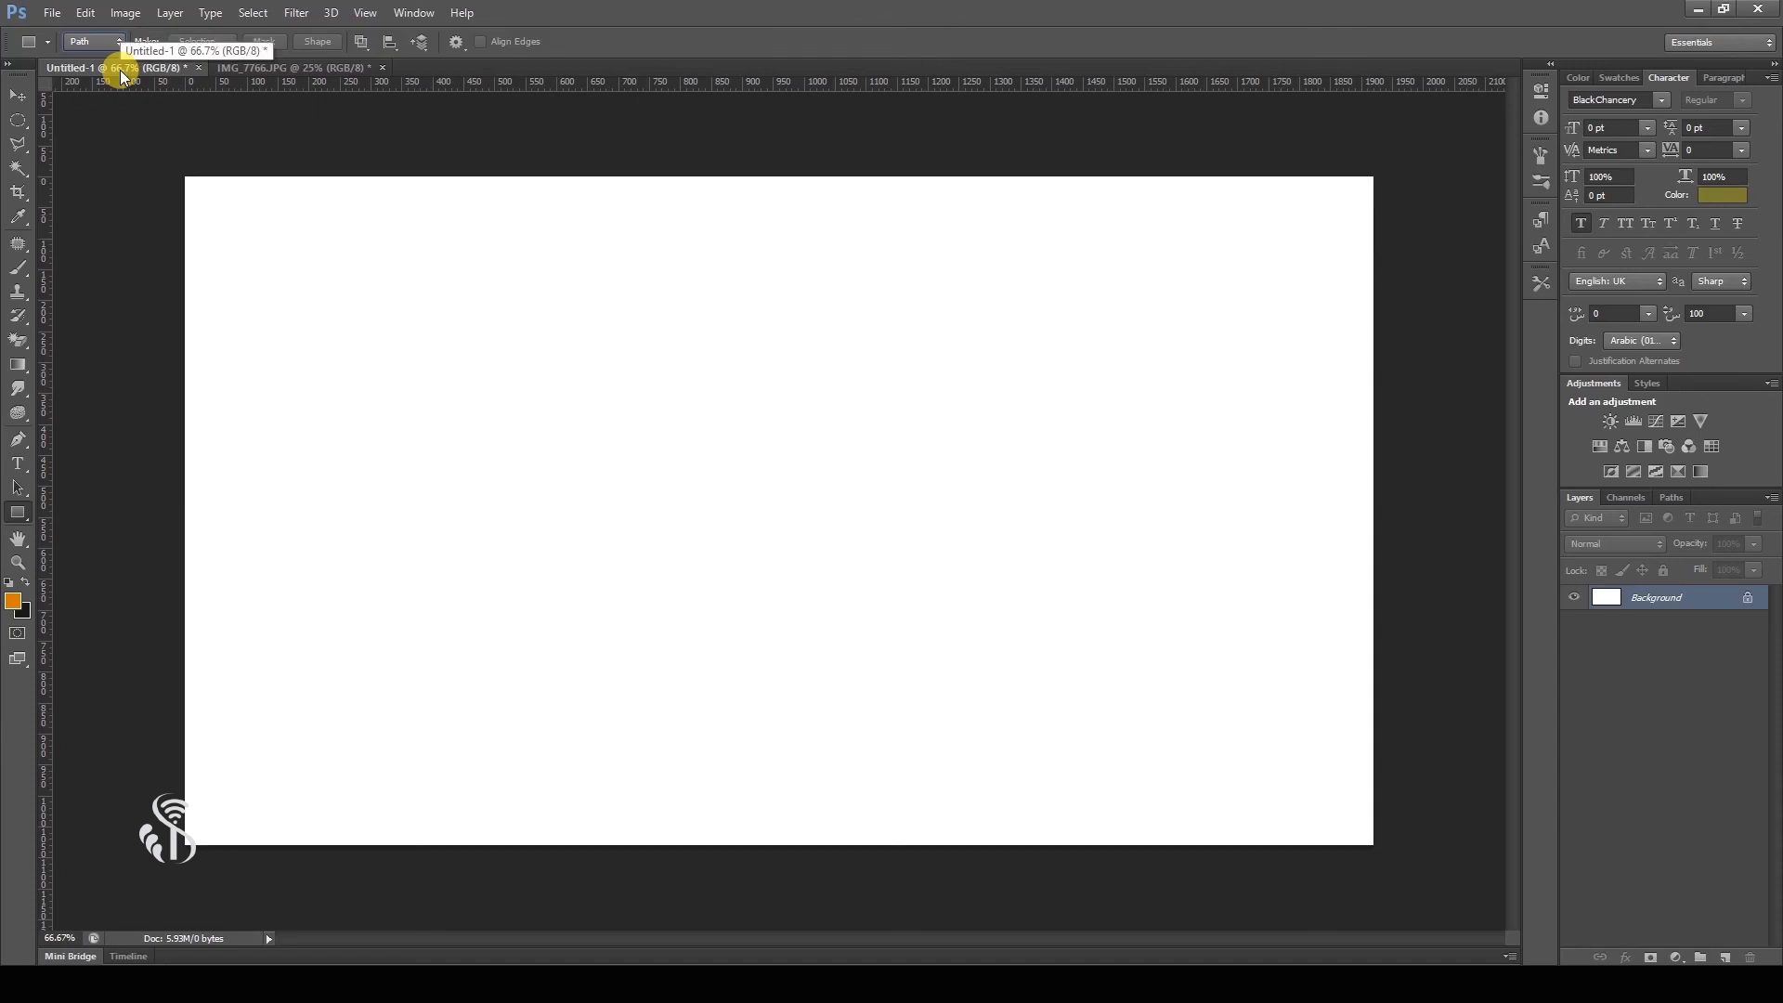
left_click(25, 509)
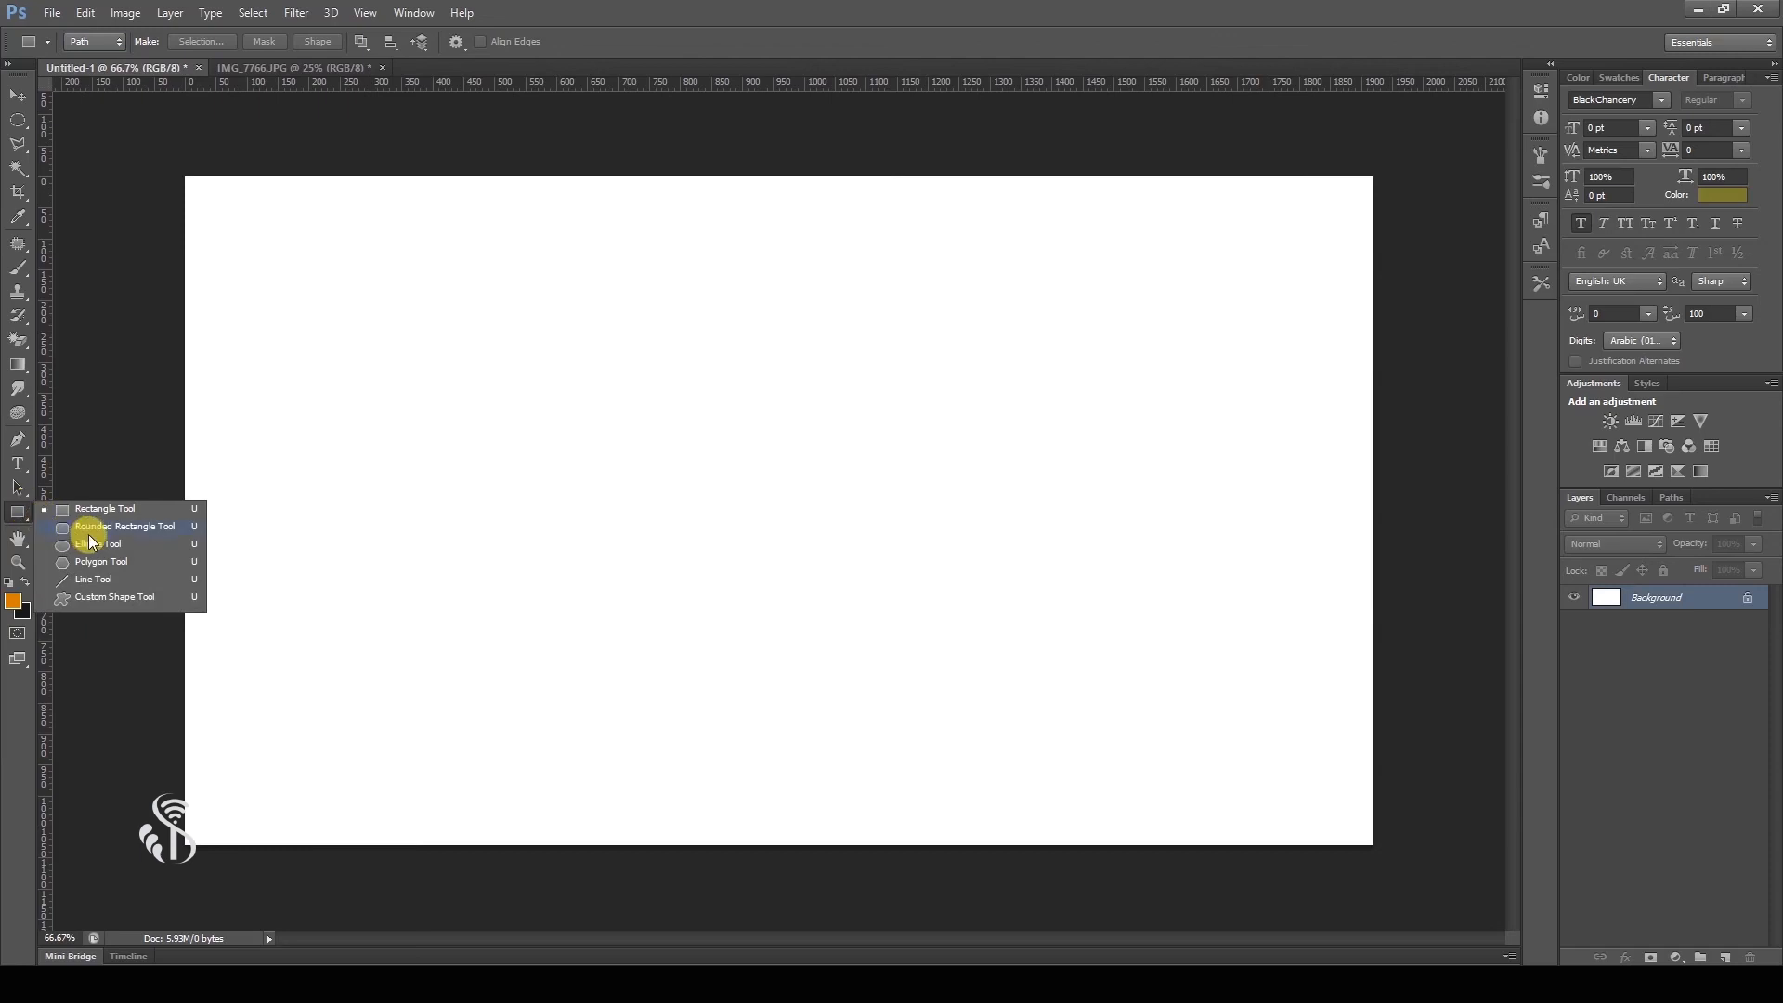
left_click(69, 534)
left_click_drag(497, 390, 1029, 673)
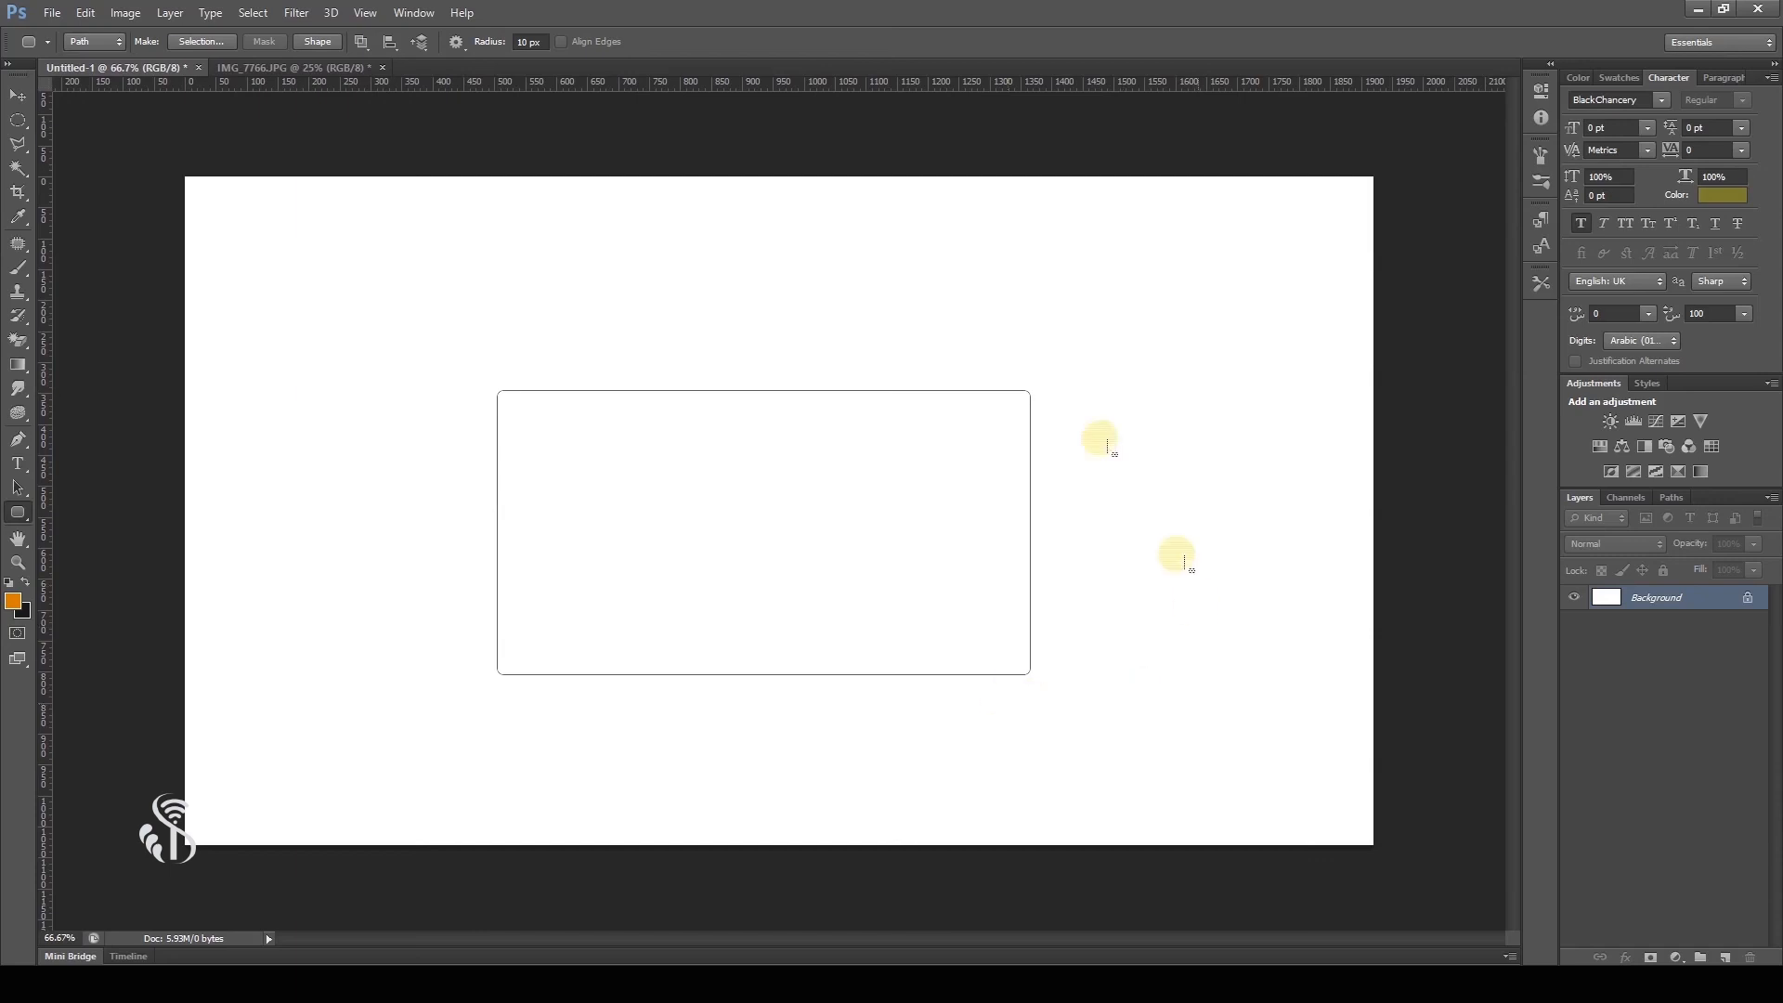
left_click(329, 41)
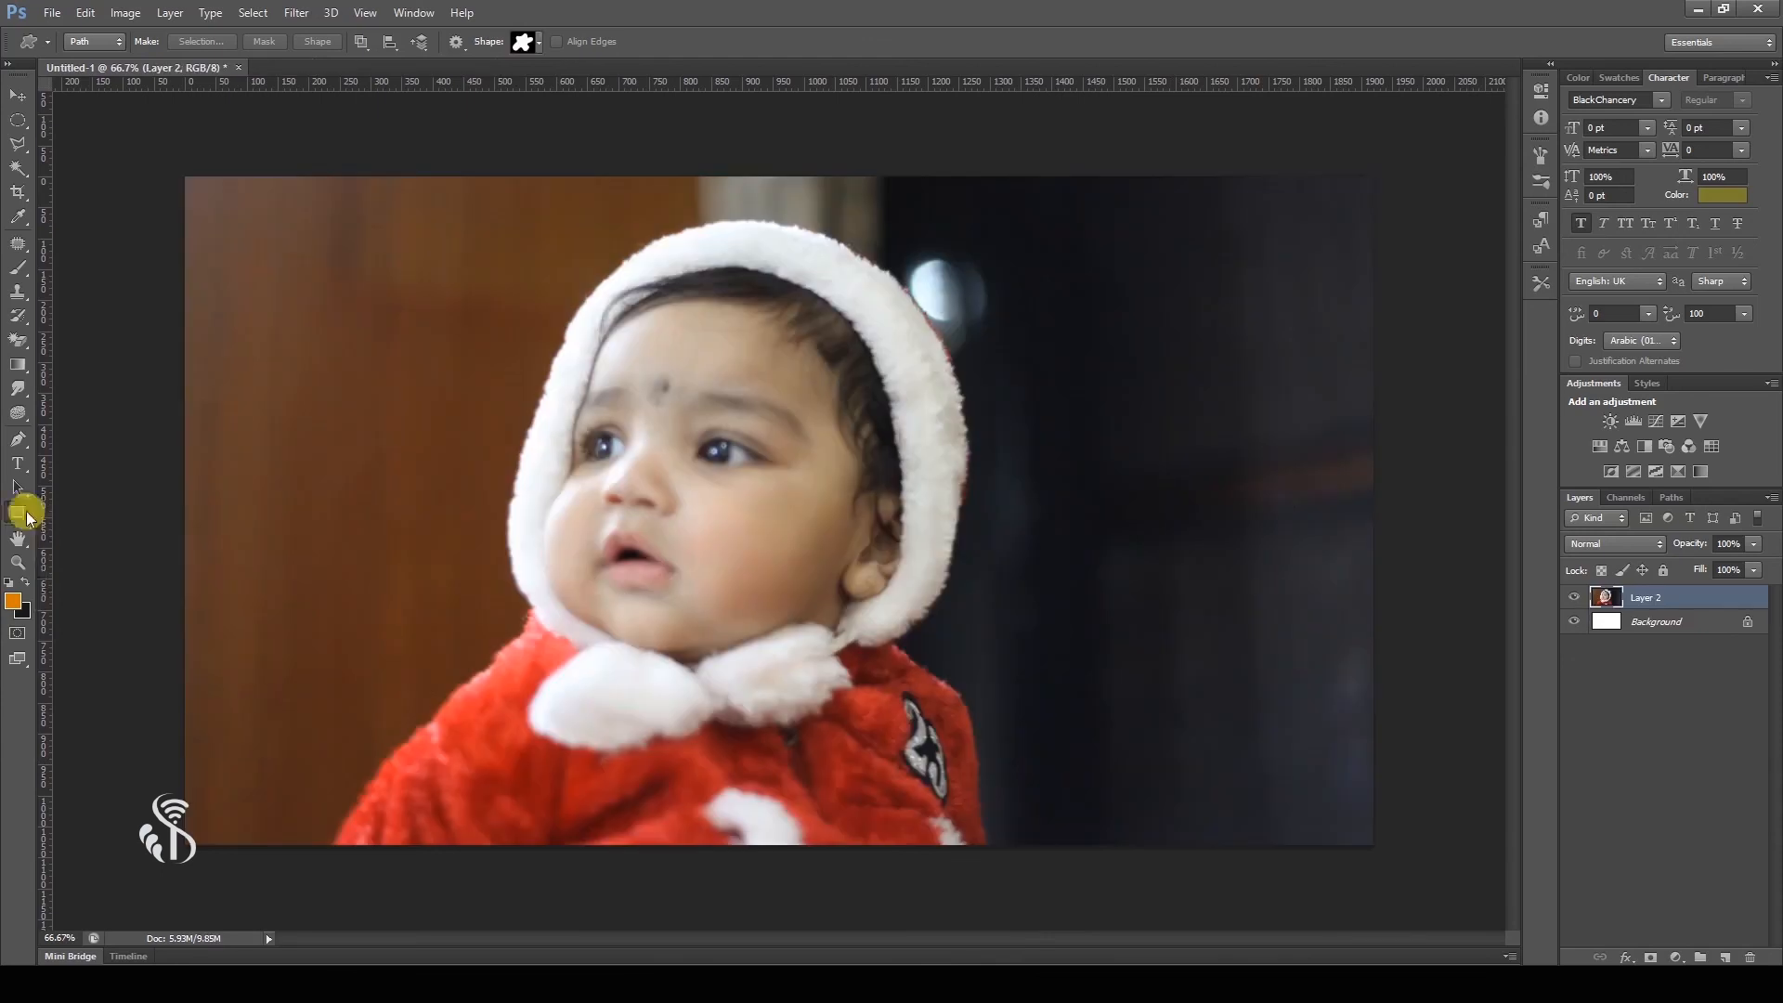
Draw a blob-like path with the Custom Shape Tool around the child's face on Layer 2, and make a mask from it.
left_click(26, 510)
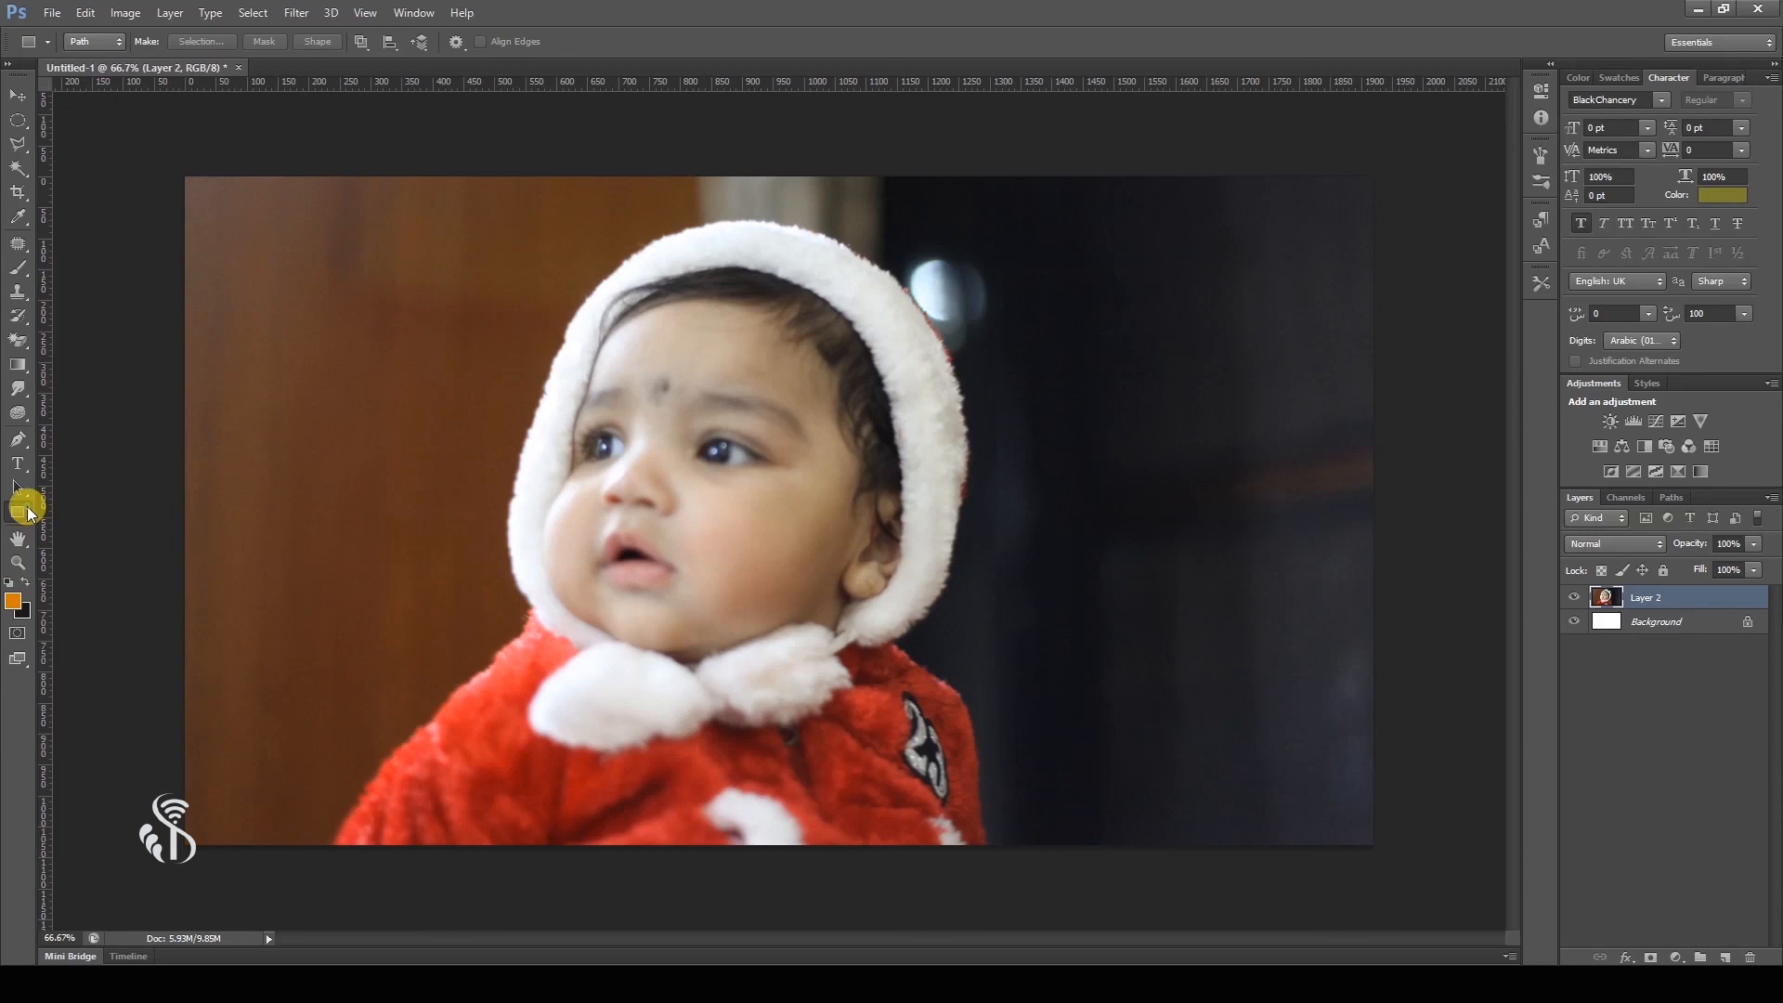
left_click(27, 512)
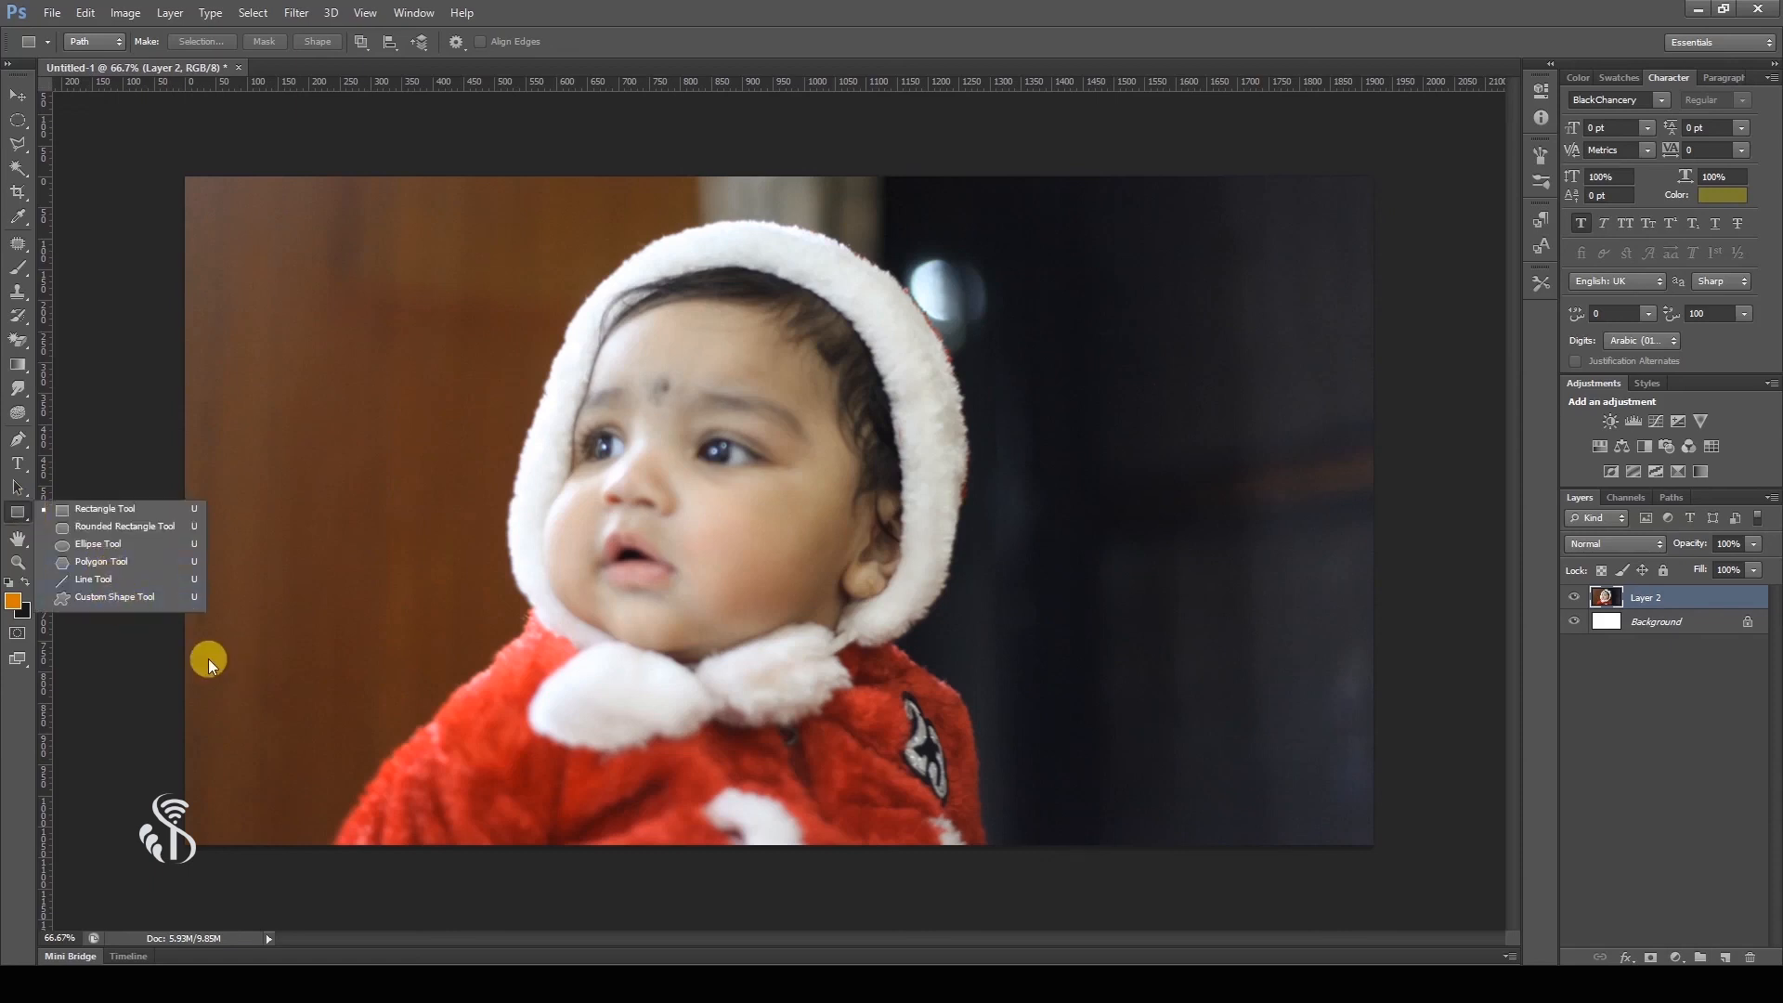
left_click(148, 597)
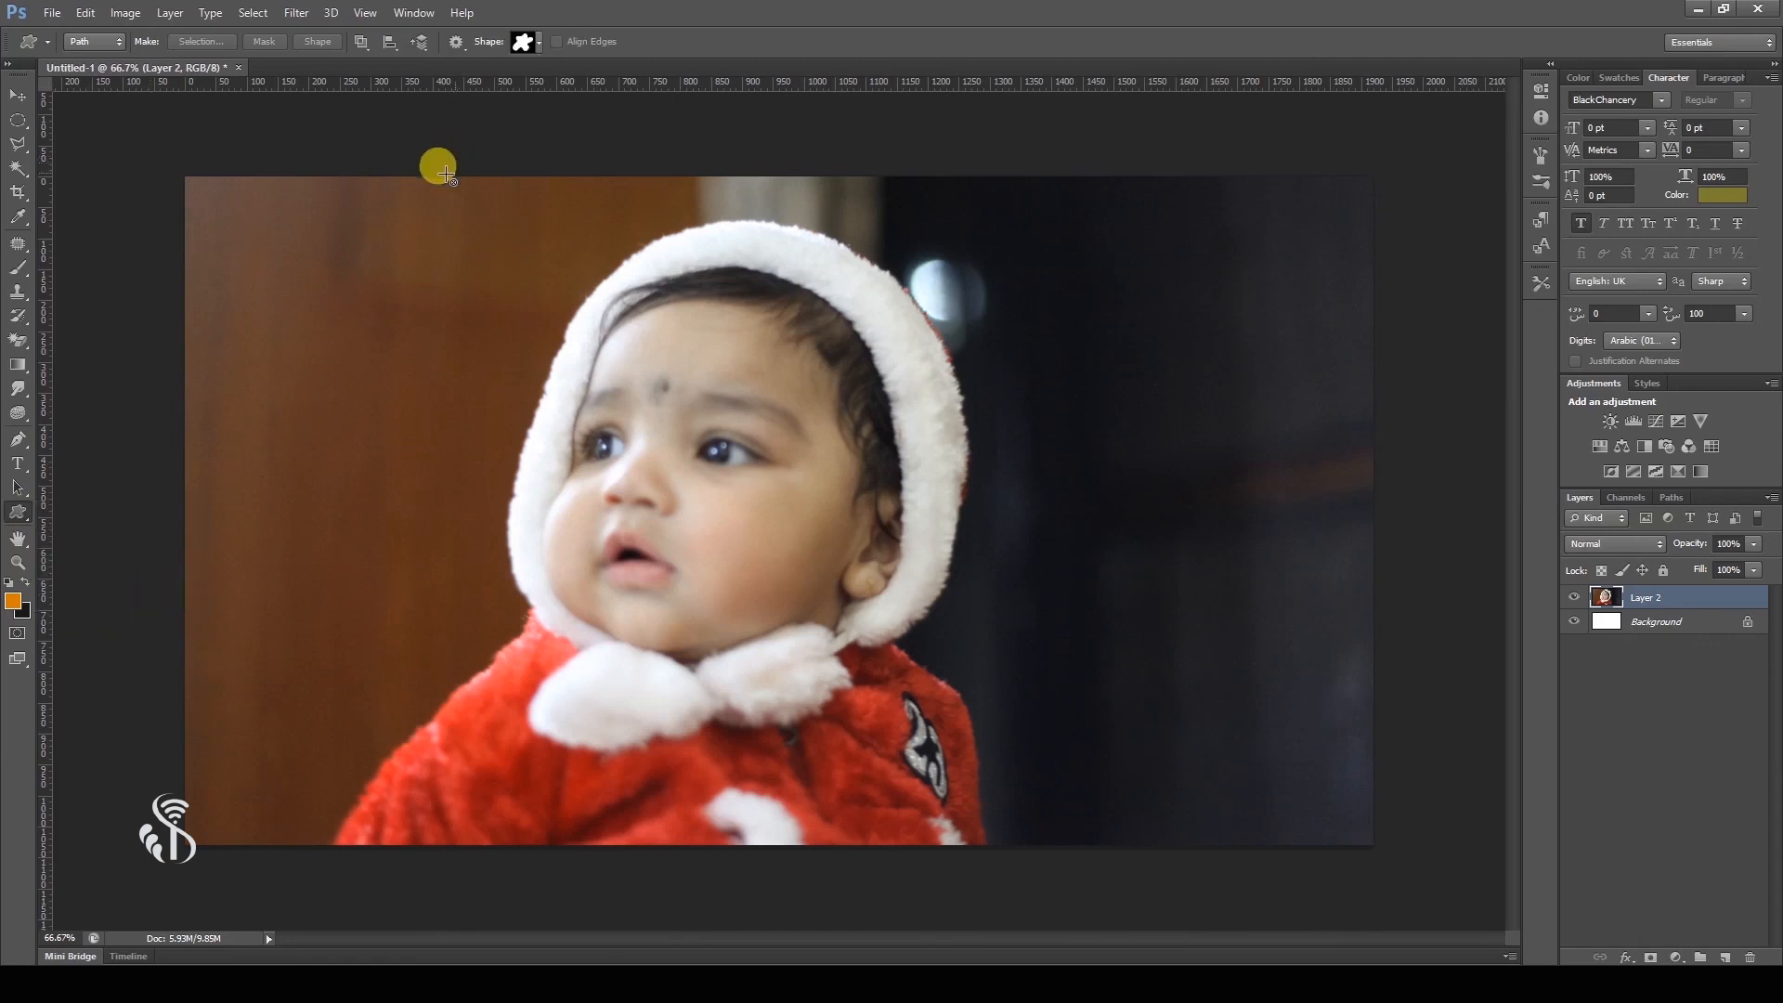
left_click_drag(676, 381, 1038, 852)
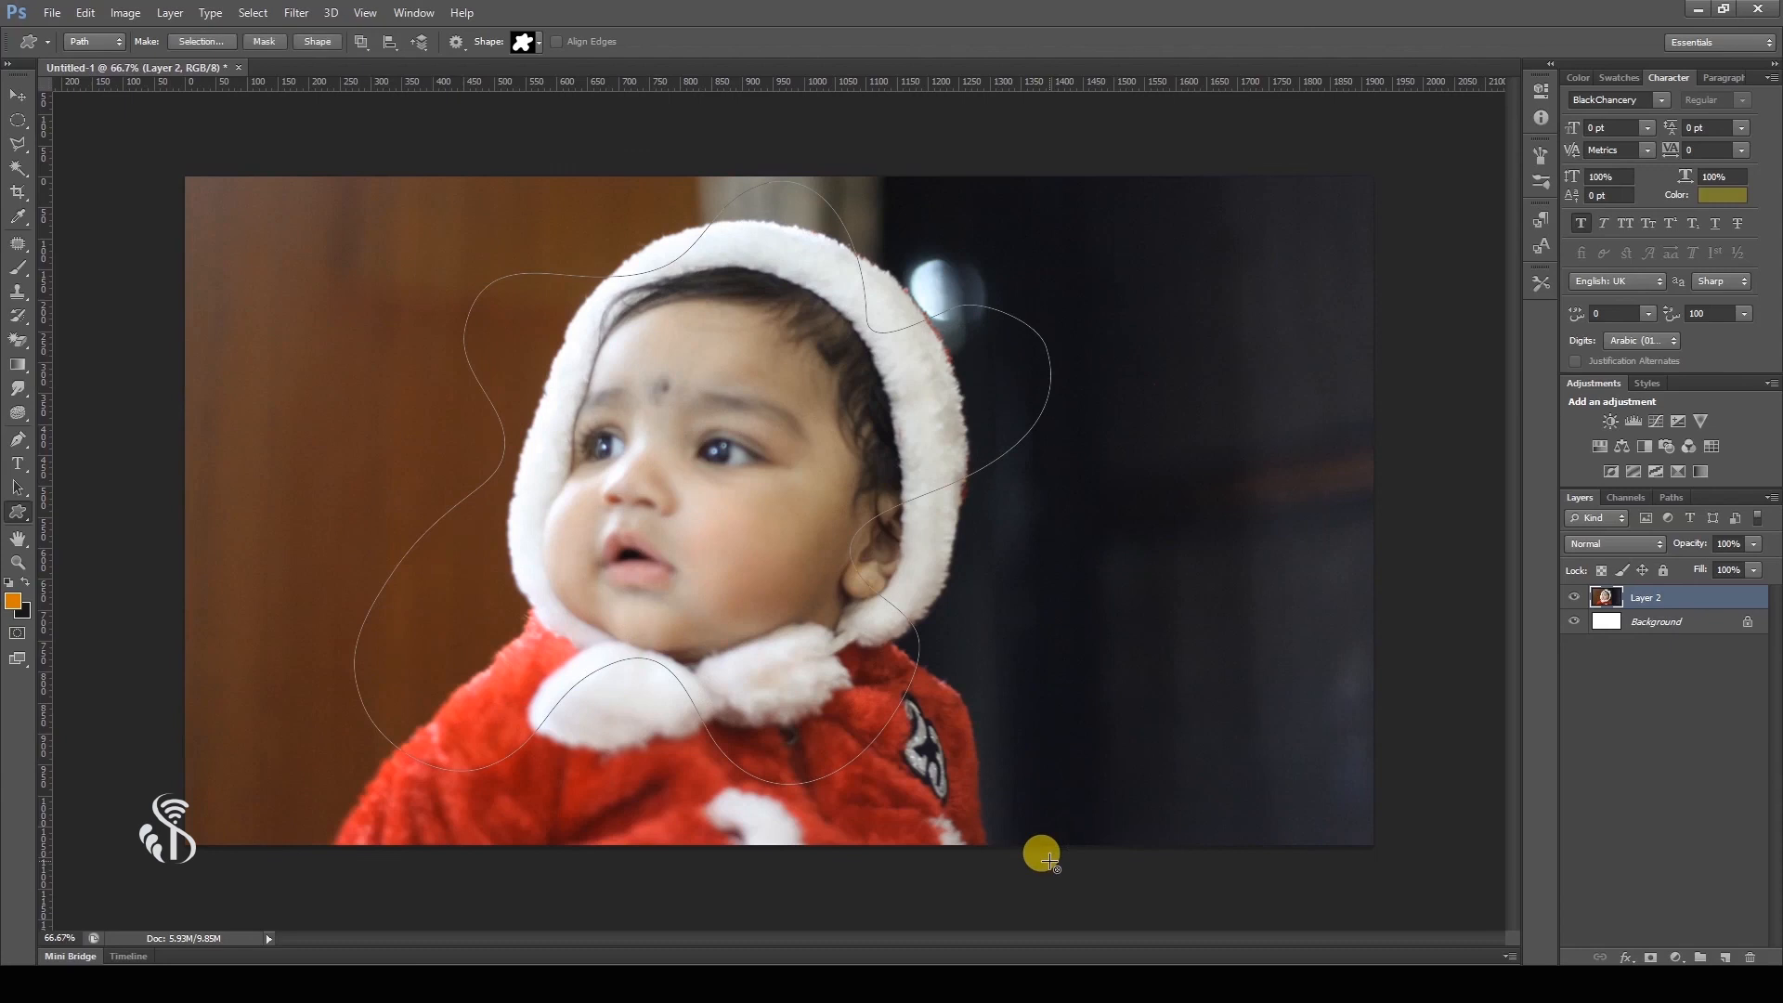
left_click(266, 43)
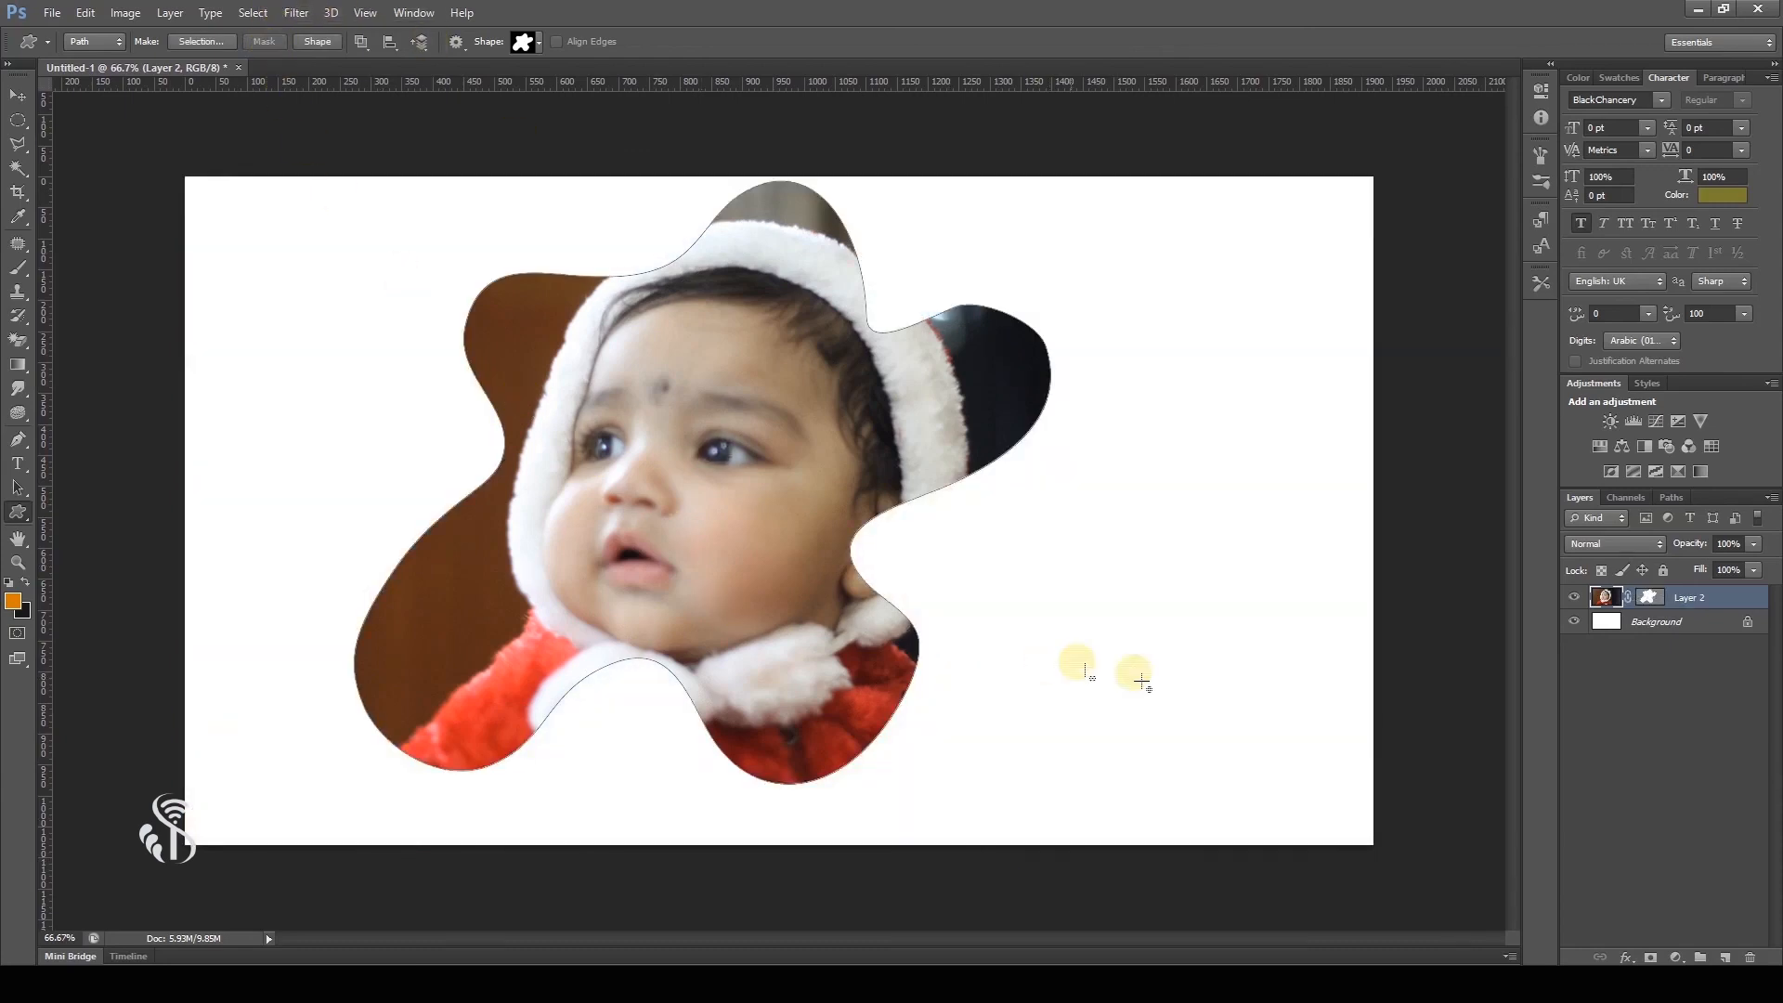